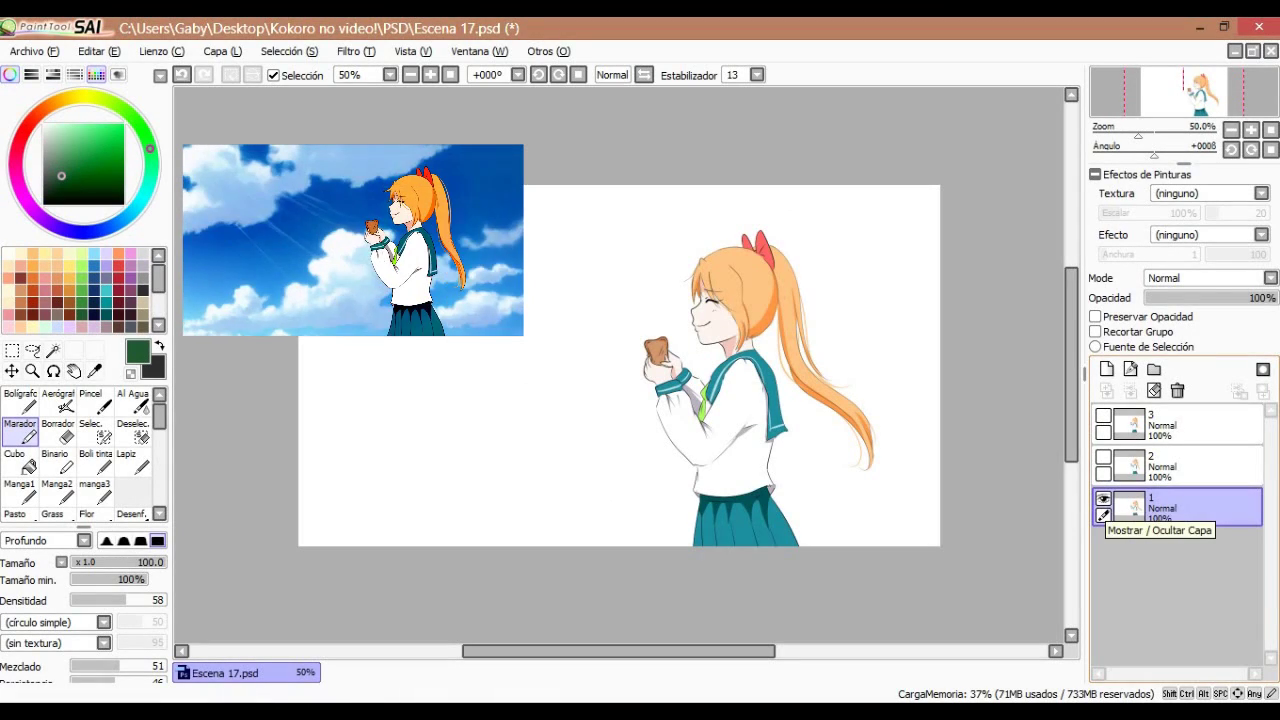
- Preview frame layers 2 and 3 together with layer 1, and hide all three frame layers
click(1103, 457)
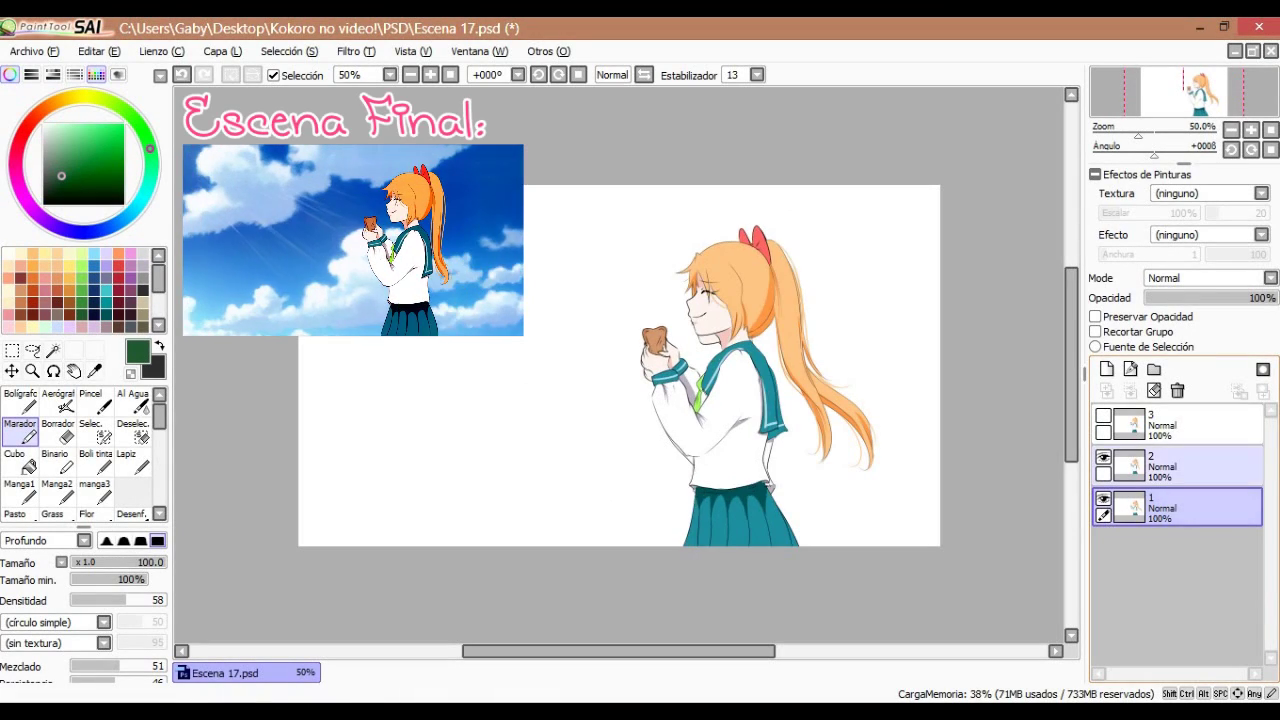
click(1103, 415)
click(1103, 415)
click(1103, 457)
click(1103, 498)
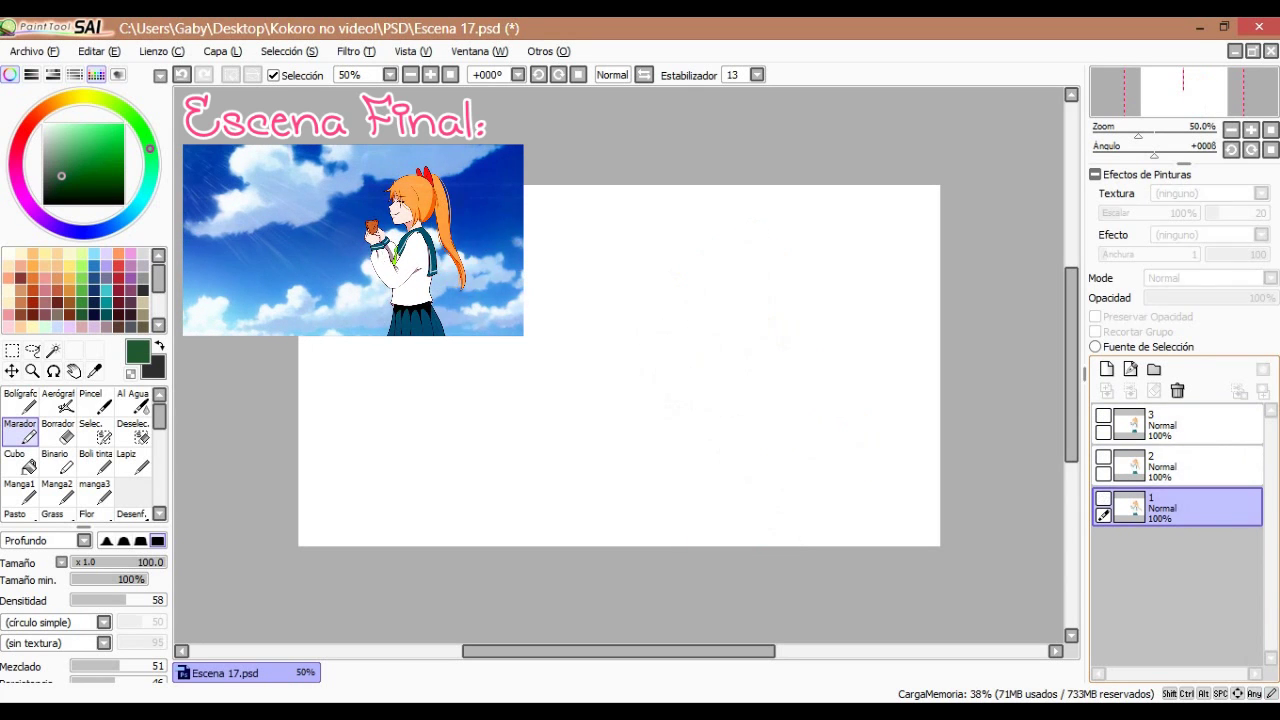
- Preview the ponytail girl's animation frames one at a time by toggling the visibility of layers 1, 2 and 3
click(1103, 498)
click(1103, 498)
click(1190, 466)
click(1103, 457)
click(1103, 457)
click(1103, 415)
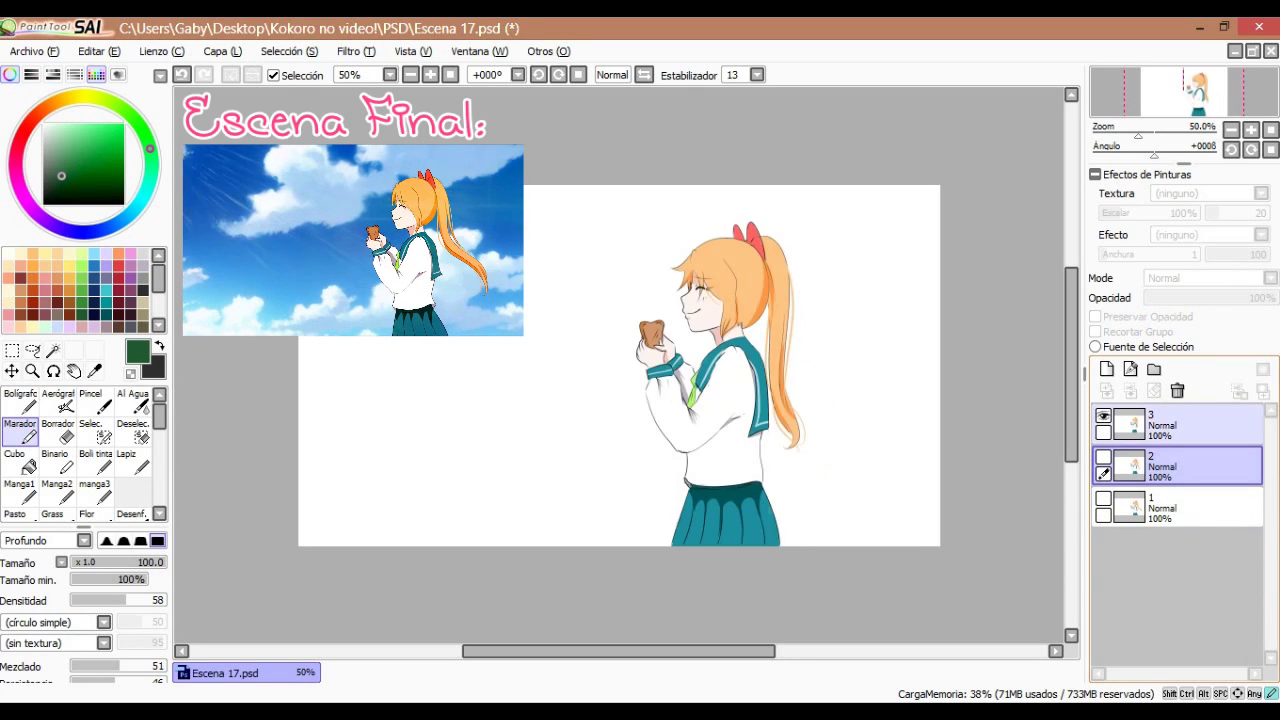
click(1103, 415)
click(1103, 415)
click(1103, 457)
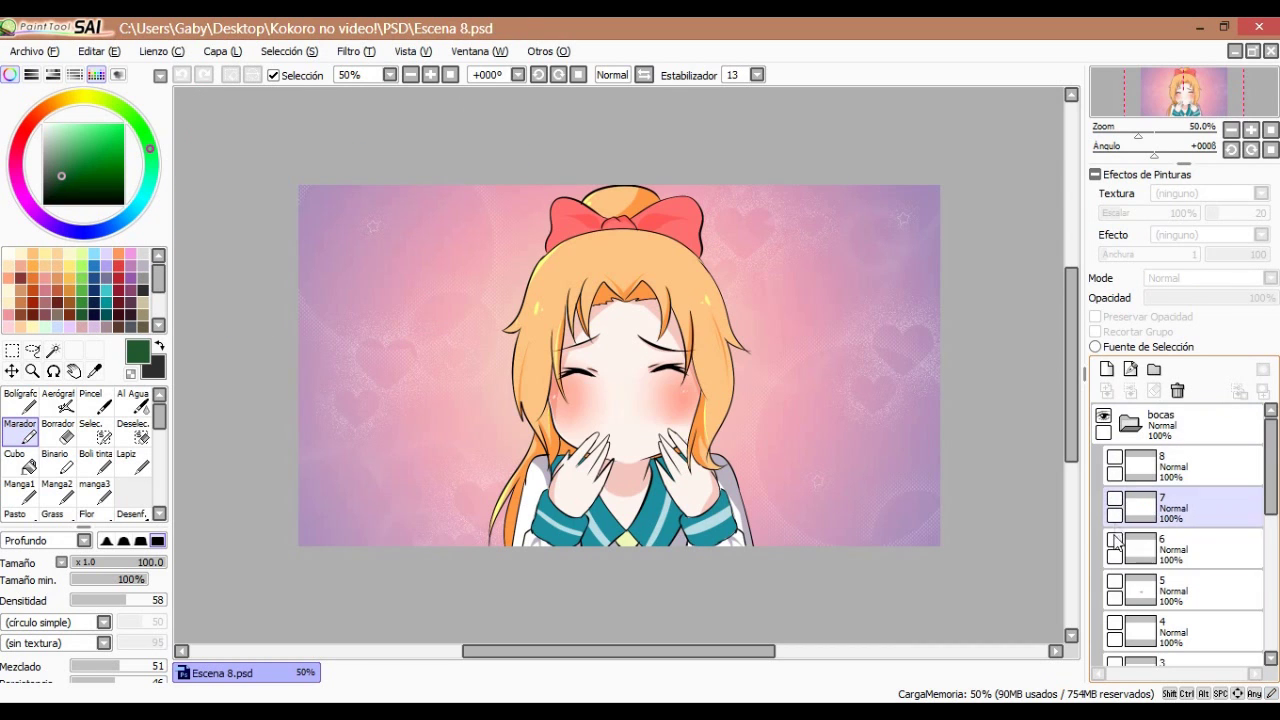
- Preview the girl's mouth shapes in the bocas folder of Escena 8.psd one at a time, from layer 6 downward
click(1115, 541)
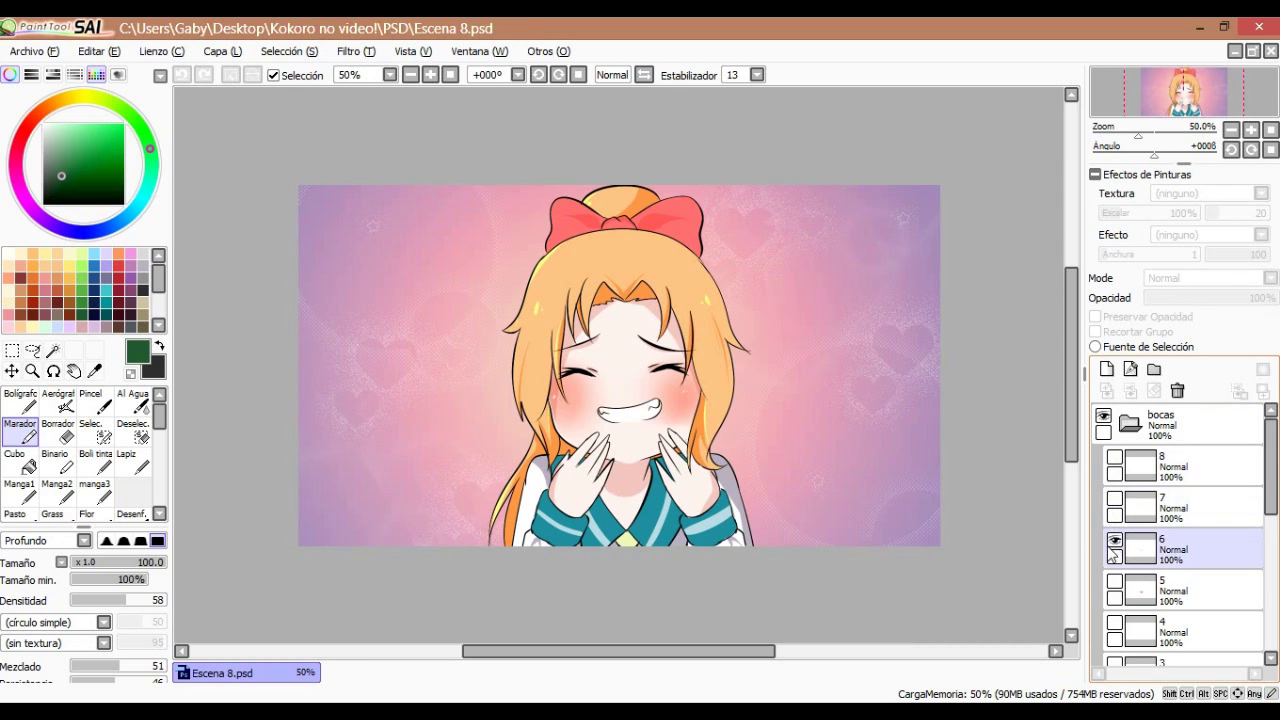
click(1115, 541)
click(1115, 582)
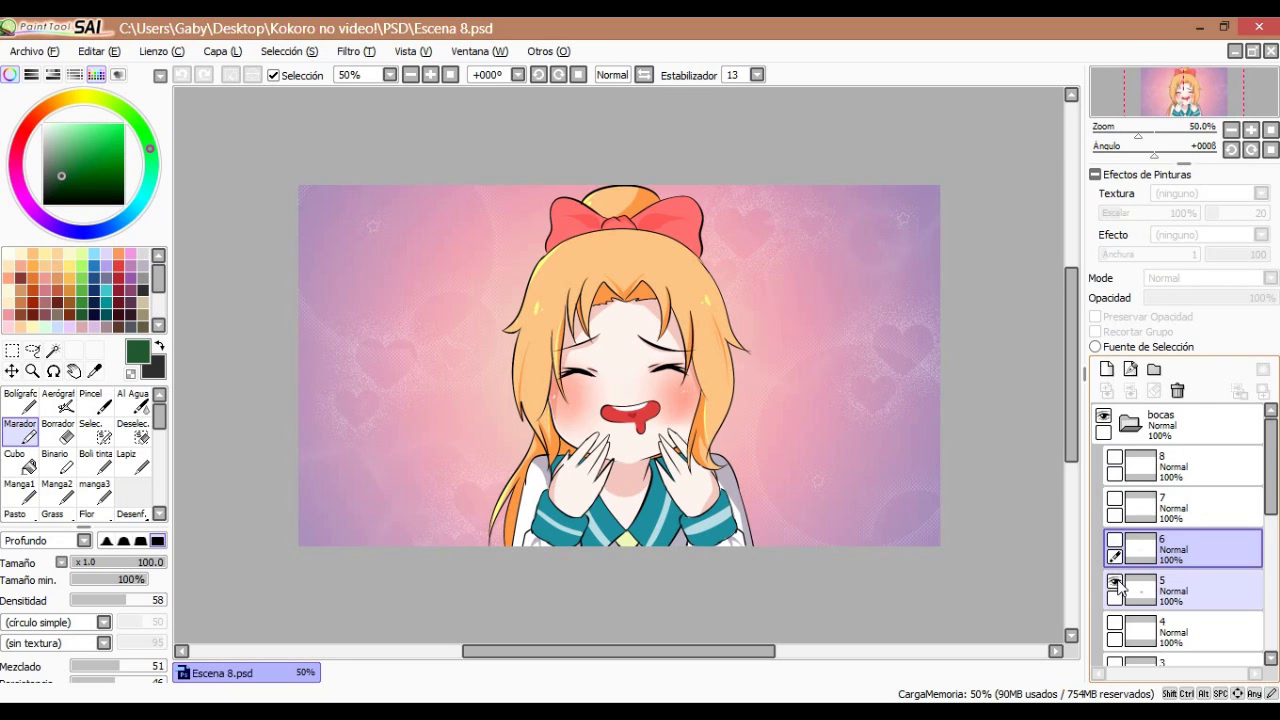
click(1116, 582)
click(1116, 623)
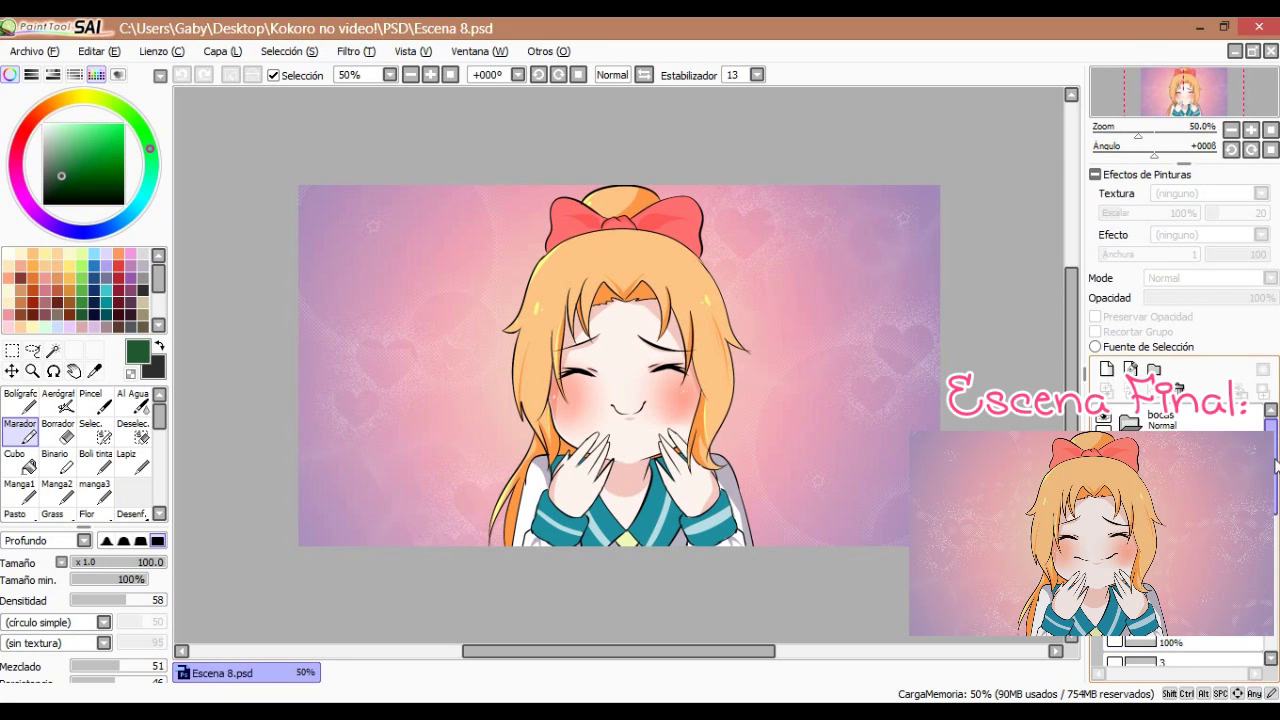
drag(1275, 466, 1275, 522)
click(1115, 473)
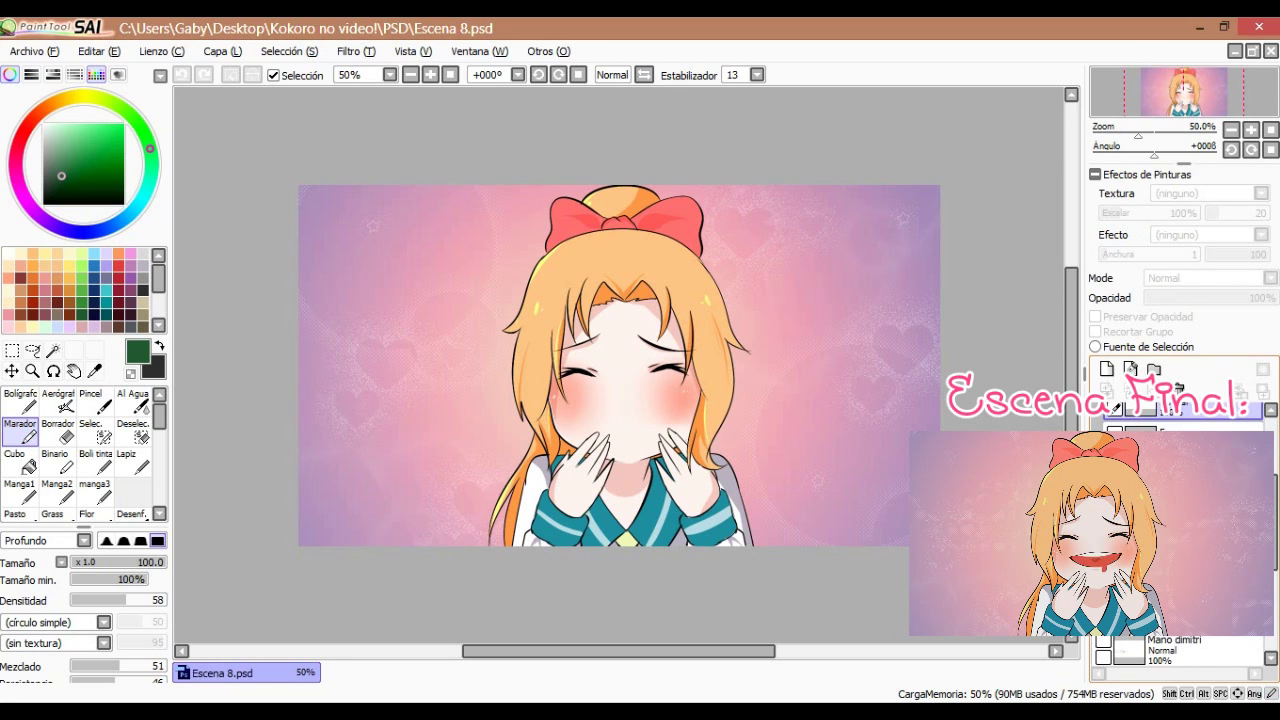
click(1115, 514)
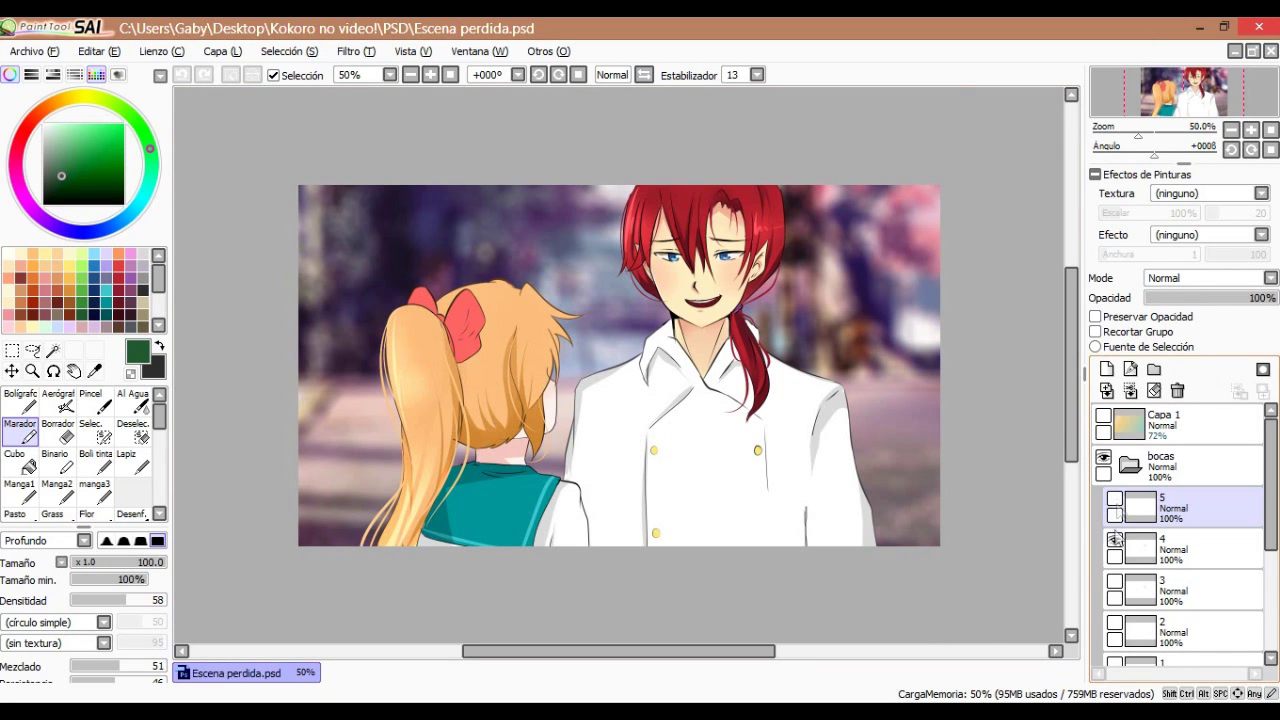
- Preview the red-haired man's mouth shapes in the bocas folder of Escena perdida.psd one at a time, from layer 4 downward
click(1115, 540)
click(1115, 581)
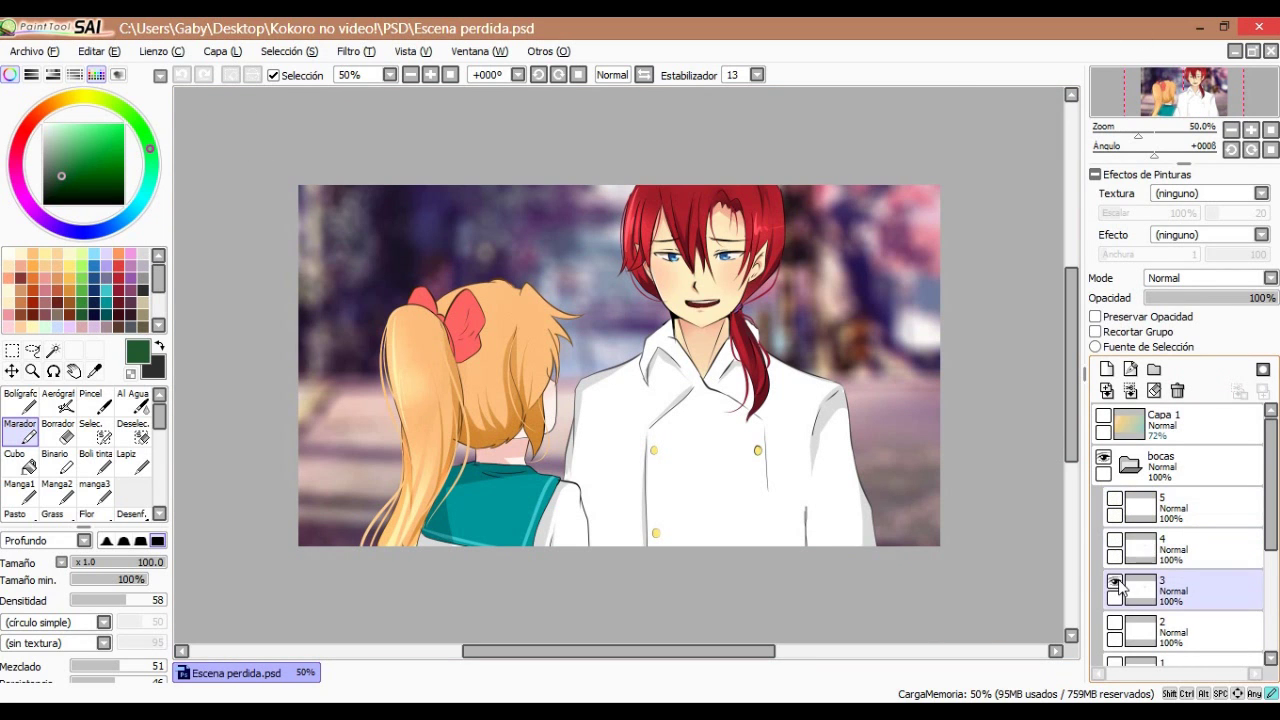
click(1115, 581)
click(1115, 622)
click(1115, 622)
drag(1271, 520, 1271, 615)
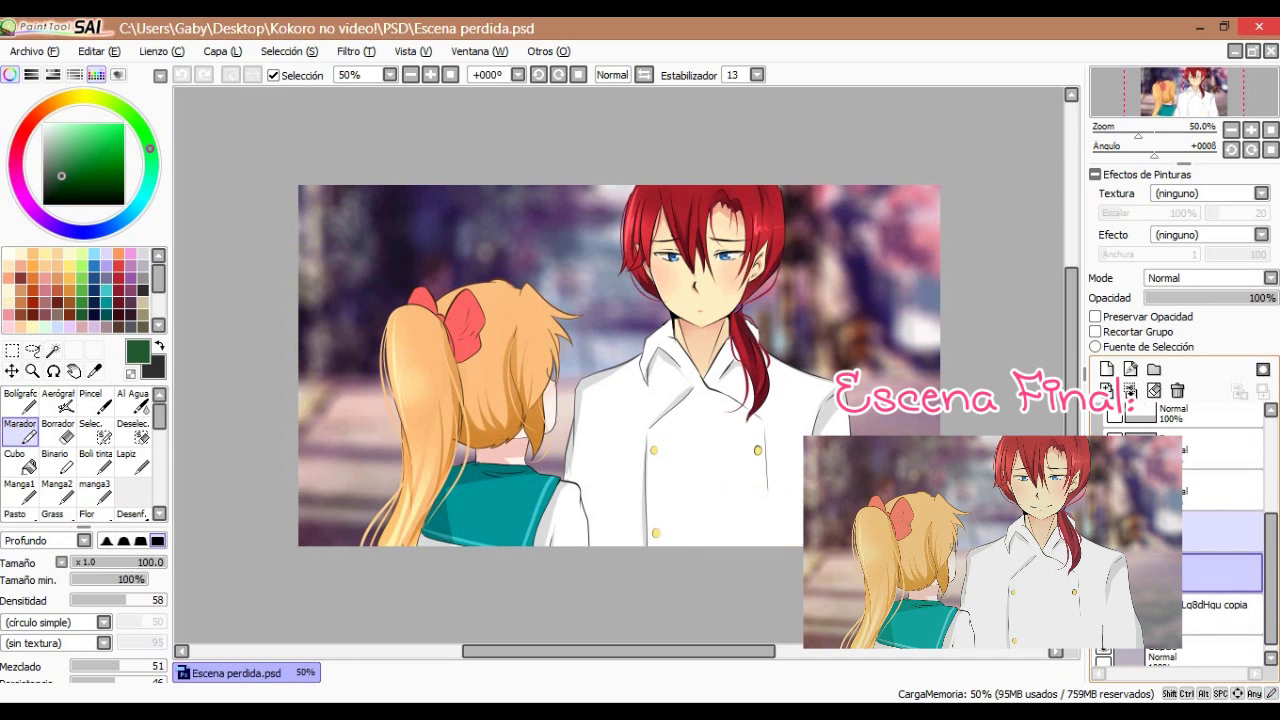
click(1115, 483)
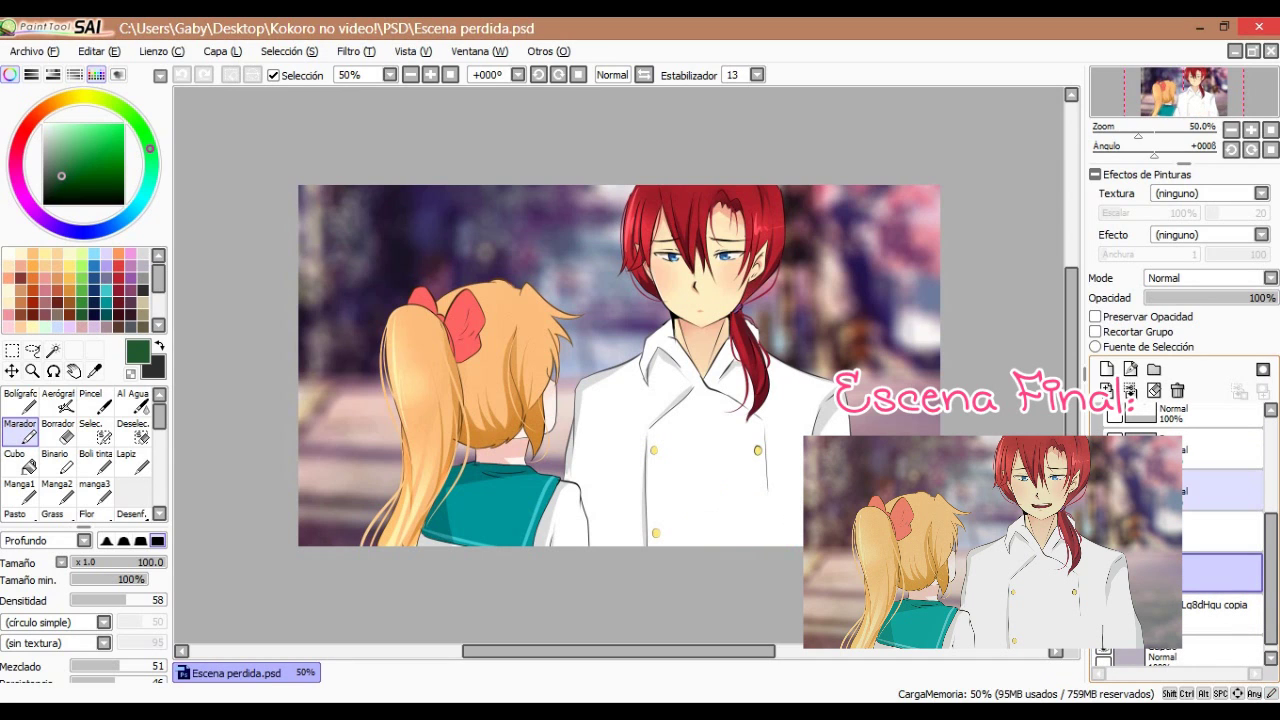
click(1115, 441)
click(1115, 441)
drag(1271, 570, 1271, 535)
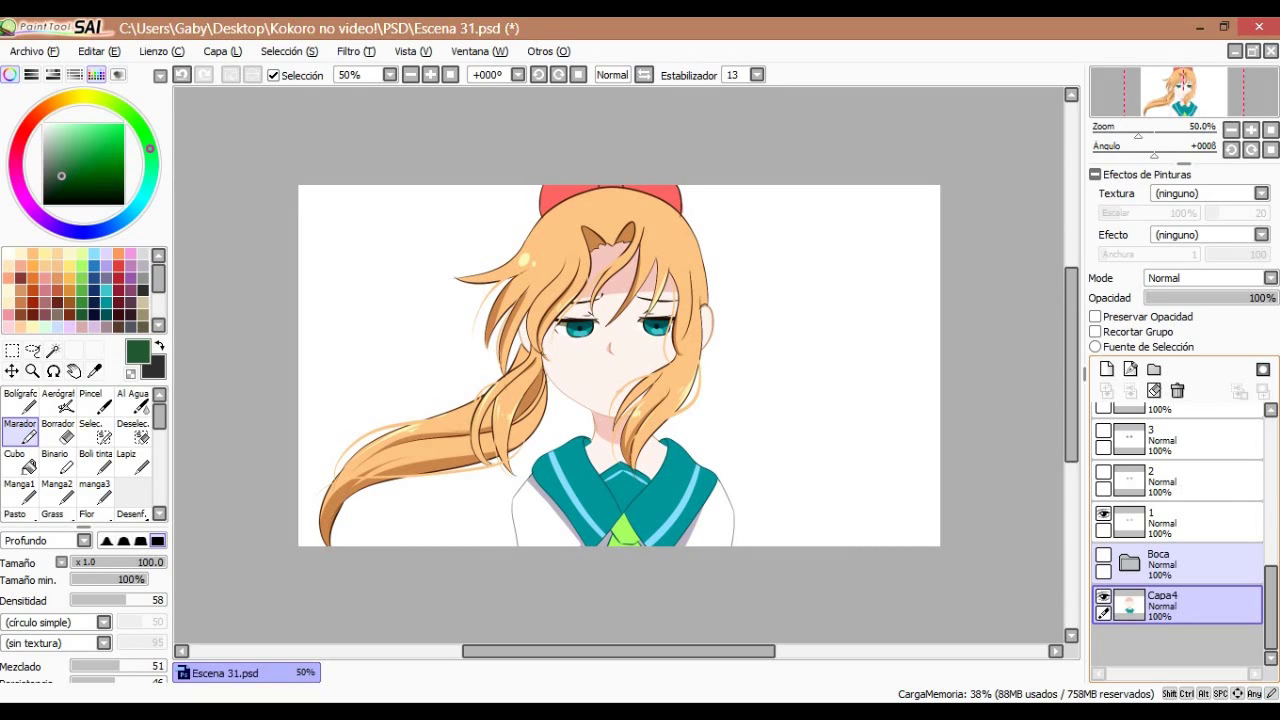
- Show the Boca folder in Escena 31.psd, and collapse the pelo7 and Rubor folders
click(1103, 555)
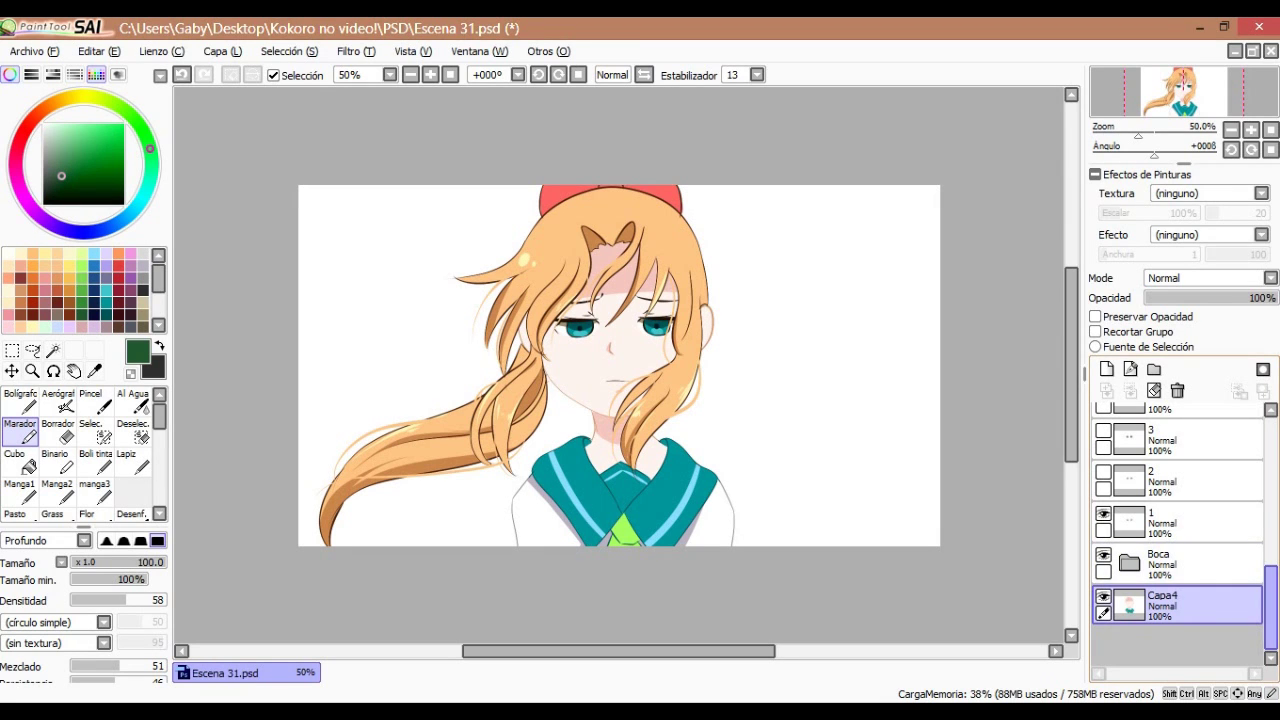
drag(1271, 608, 1271, 462)
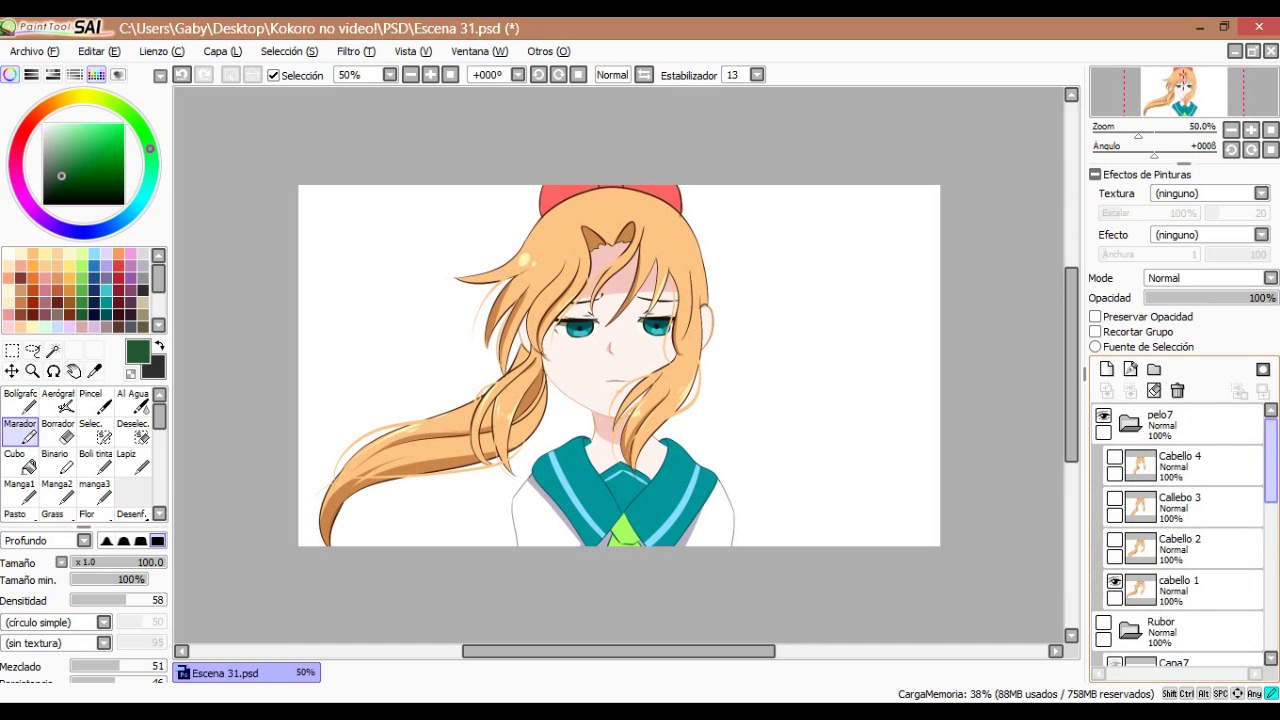
click(1180, 422)
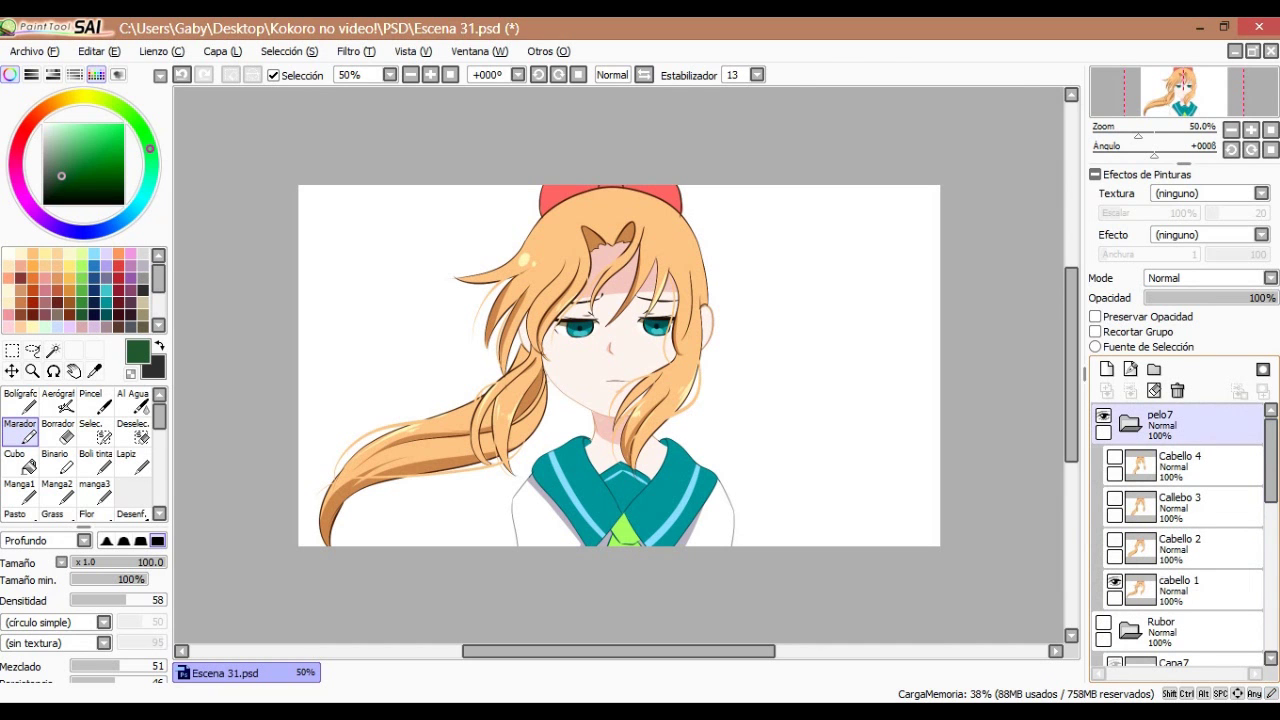
click(1130, 423)
click(1180, 466)
click(1190, 549)
click(1190, 508)
click(1180, 466)
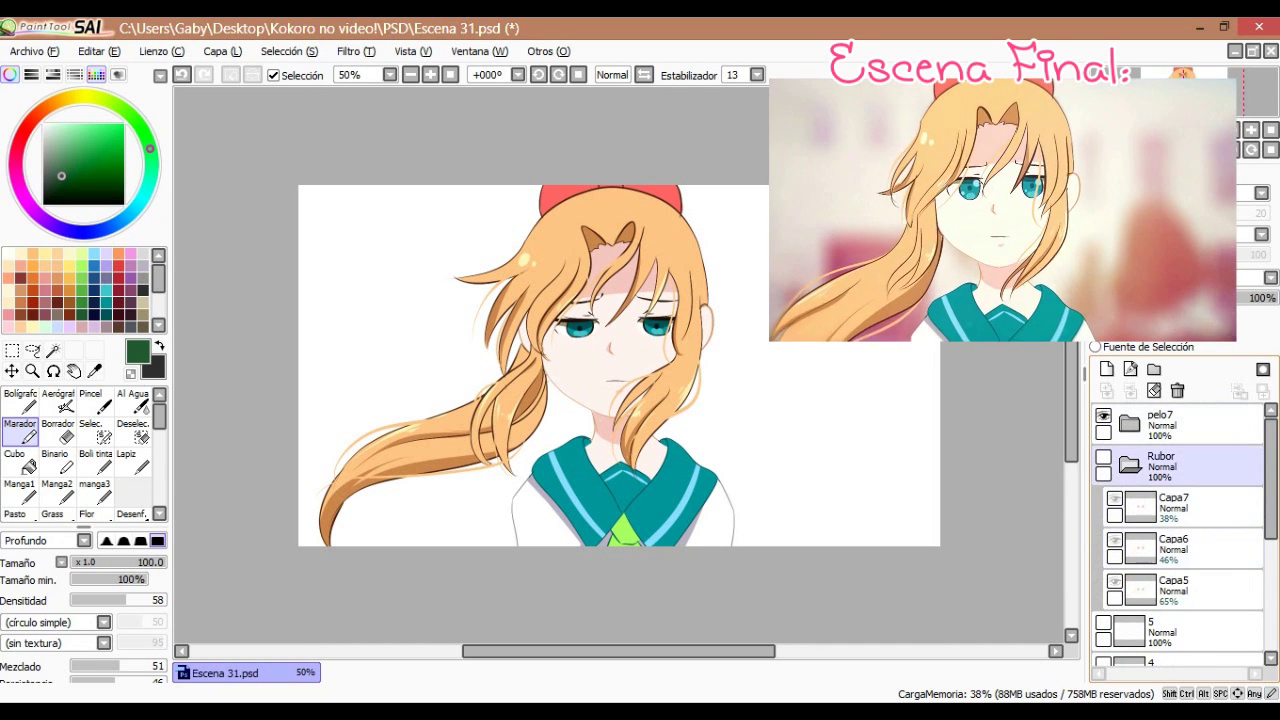
click(1130, 465)
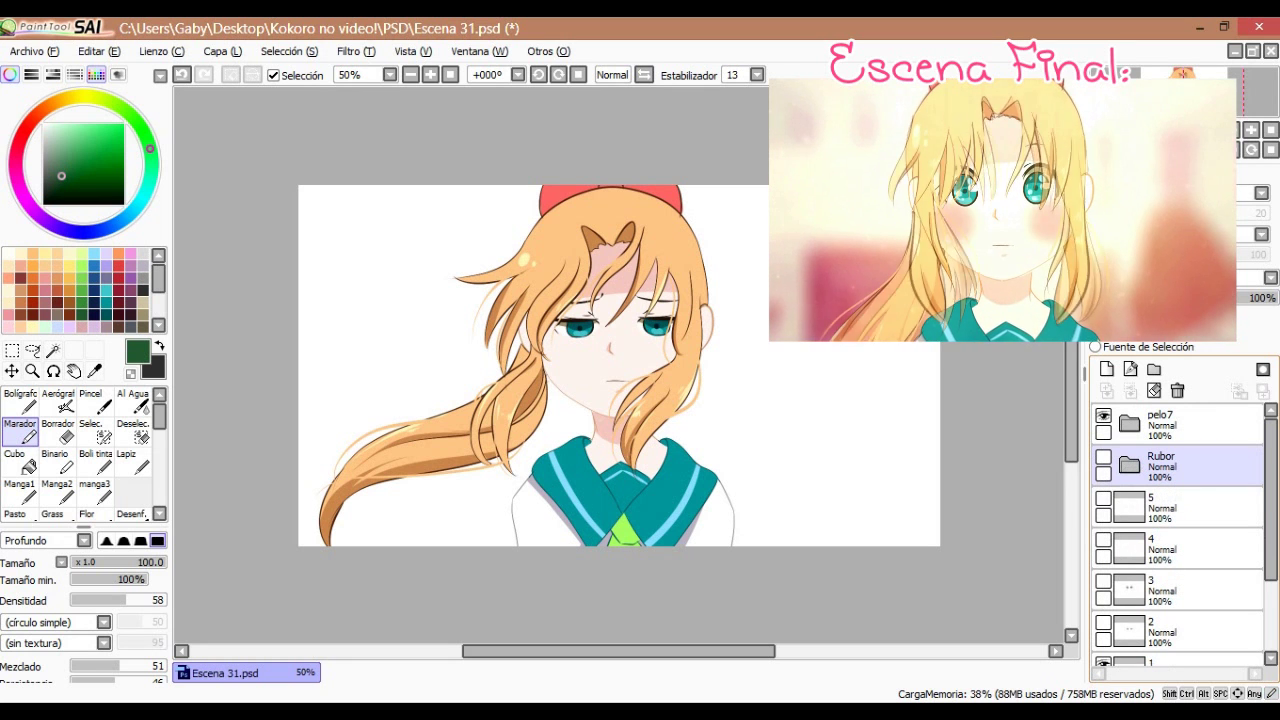
- Preview the blush in the Rubor folder, and hide the pelo7 hair folder
click(1103, 457)
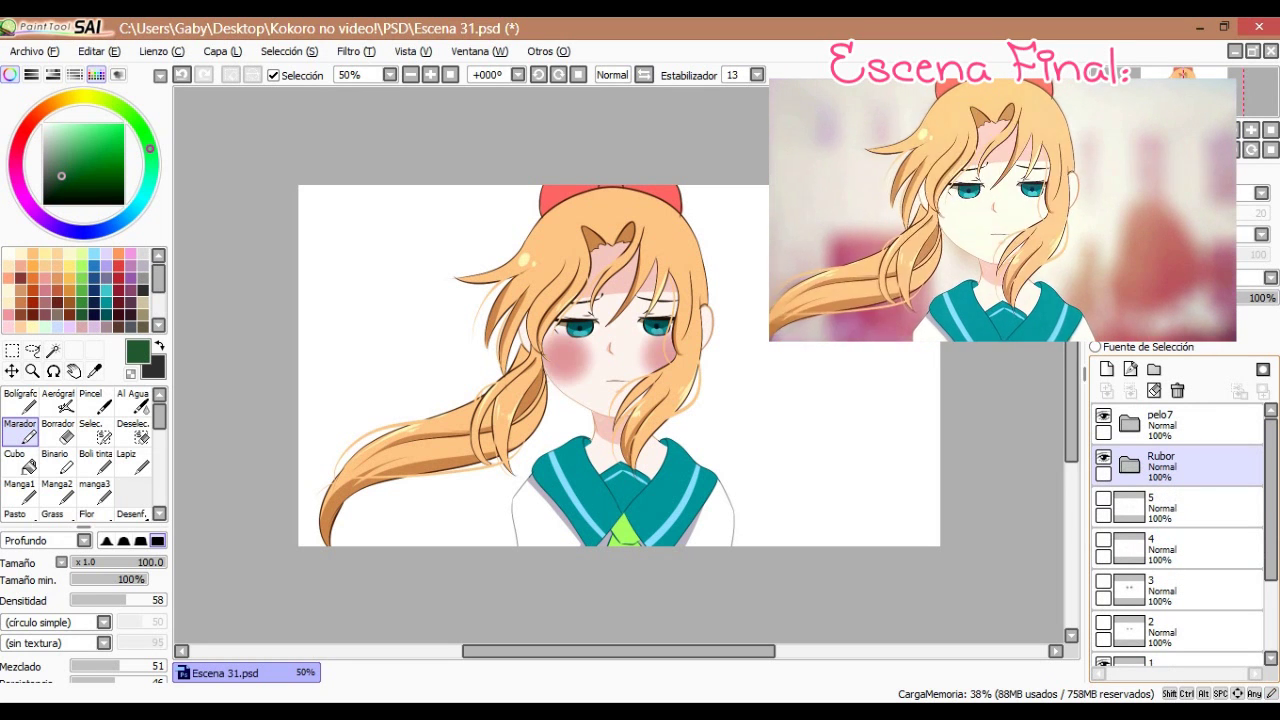
click(1103, 457)
click(1180, 425)
click(1103, 415)
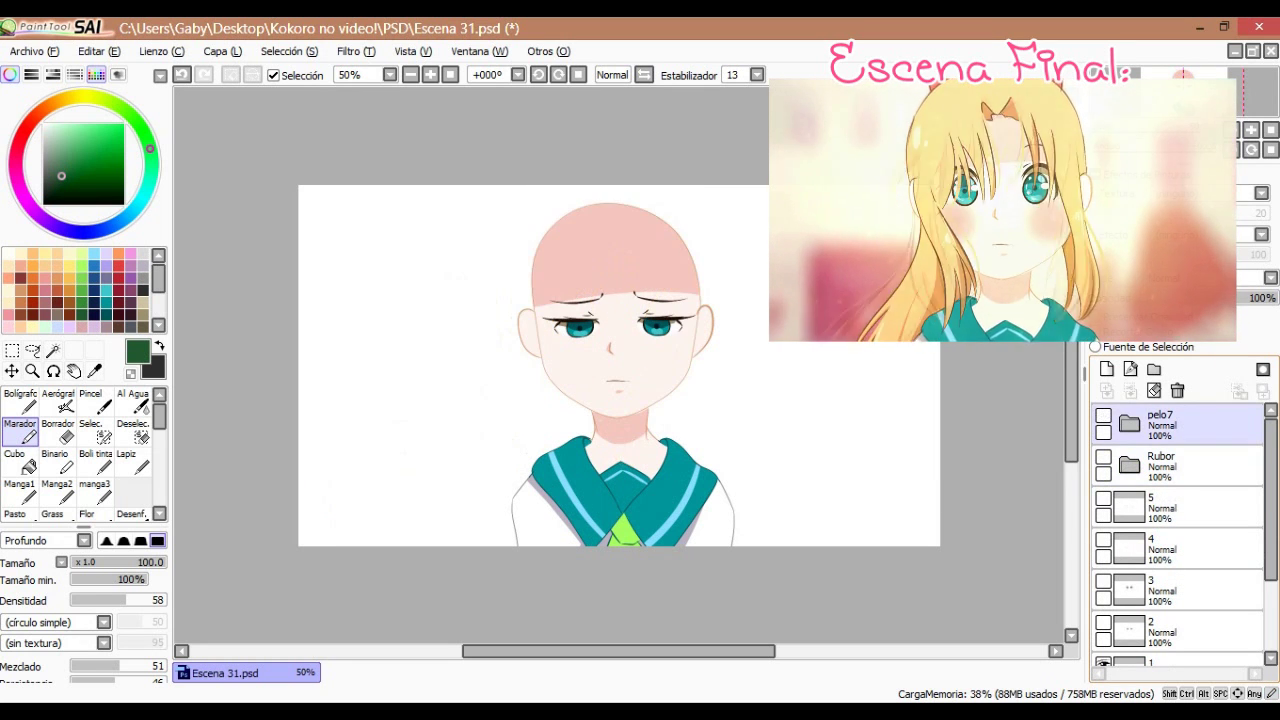
- Hide eye layer 1 and the Boca mouth folder
click(1180, 466)
drag(1271, 500, 1271, 536)
click(1180, 575)
click(1180, 617)
click(1103, 607)
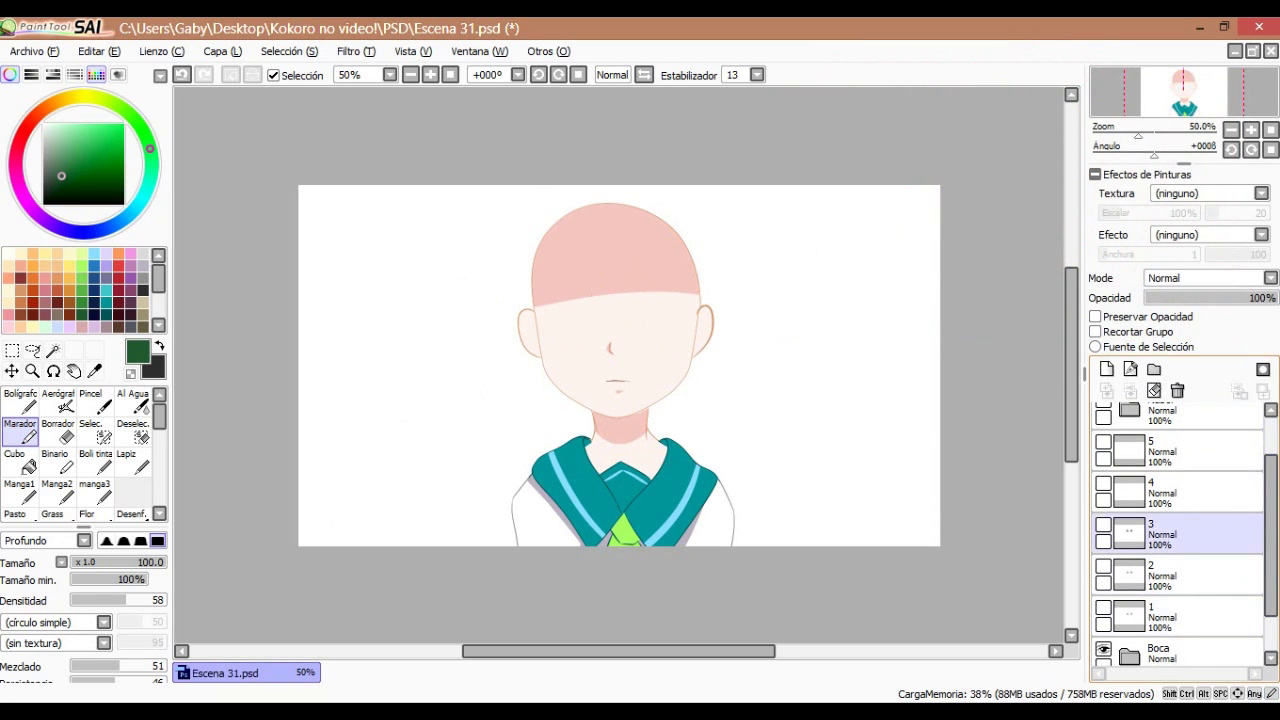
click(1180, 655)
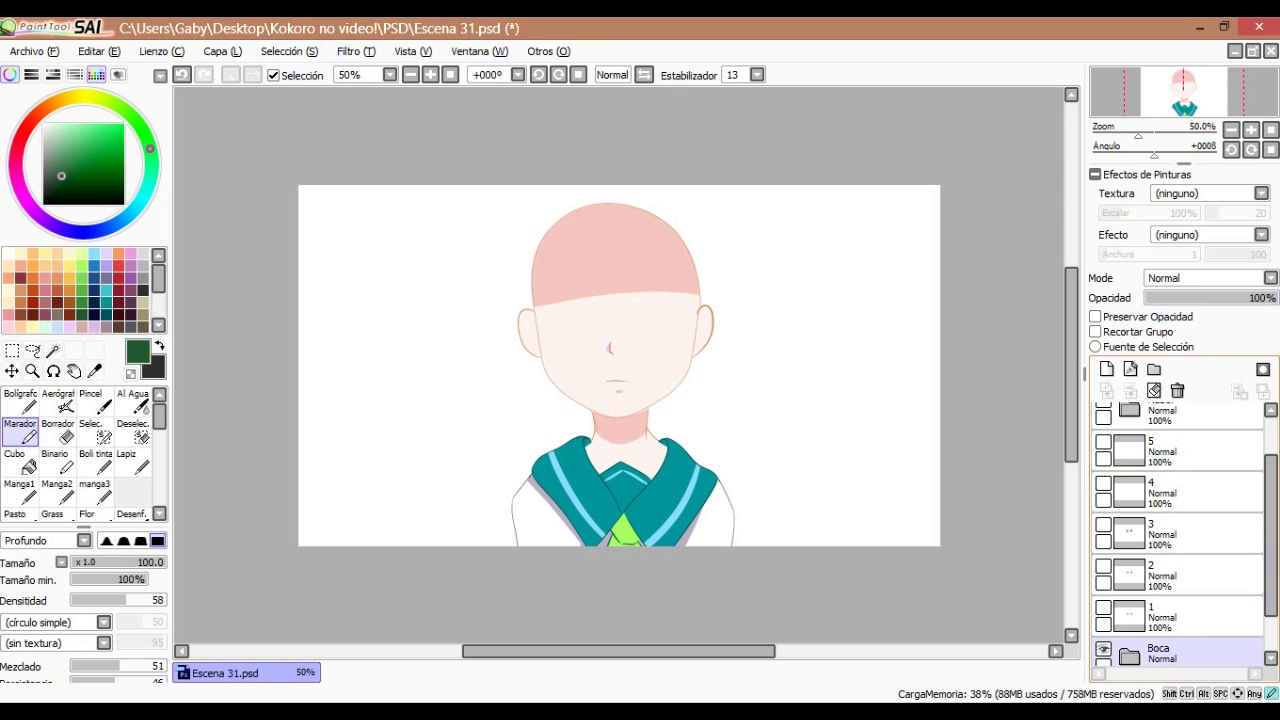
click(1103, 649)
- Expand the pelo7 folder and make it visible again
drag(1271, 530, 1271, 493)
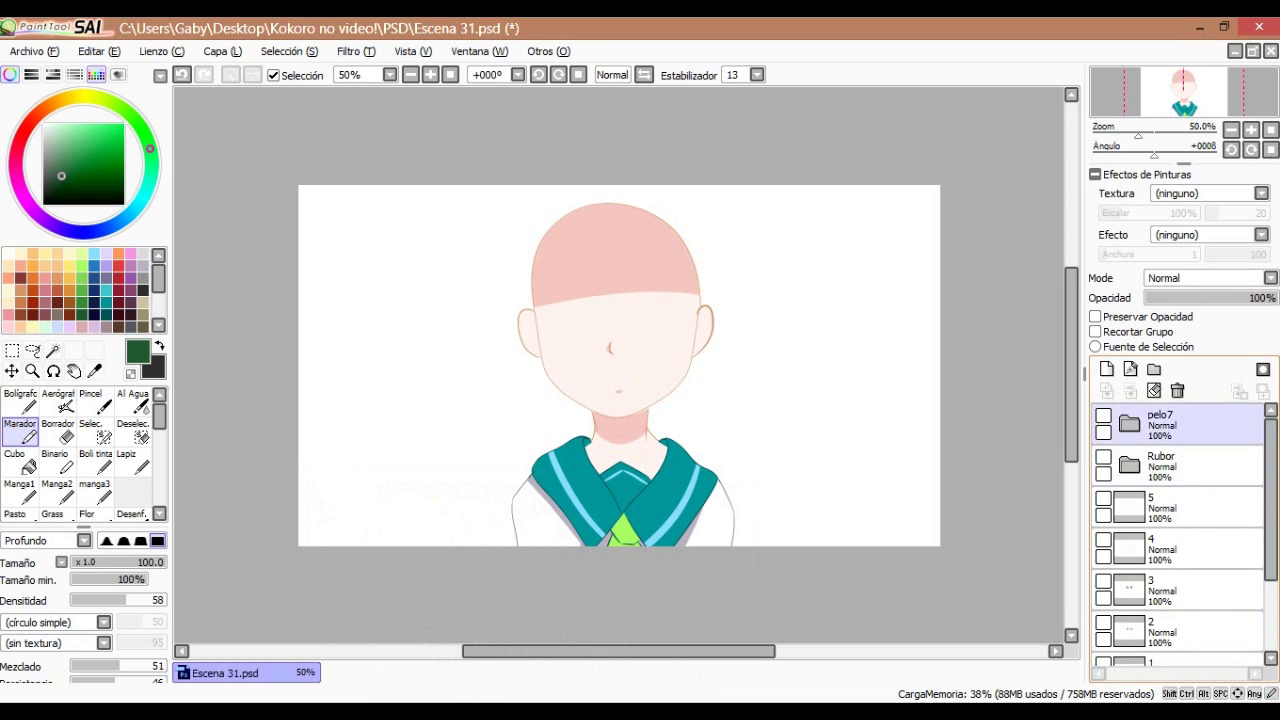
click(1130, 424)
click(1180, 507)
click(1180, 548)
click(1180, 590)
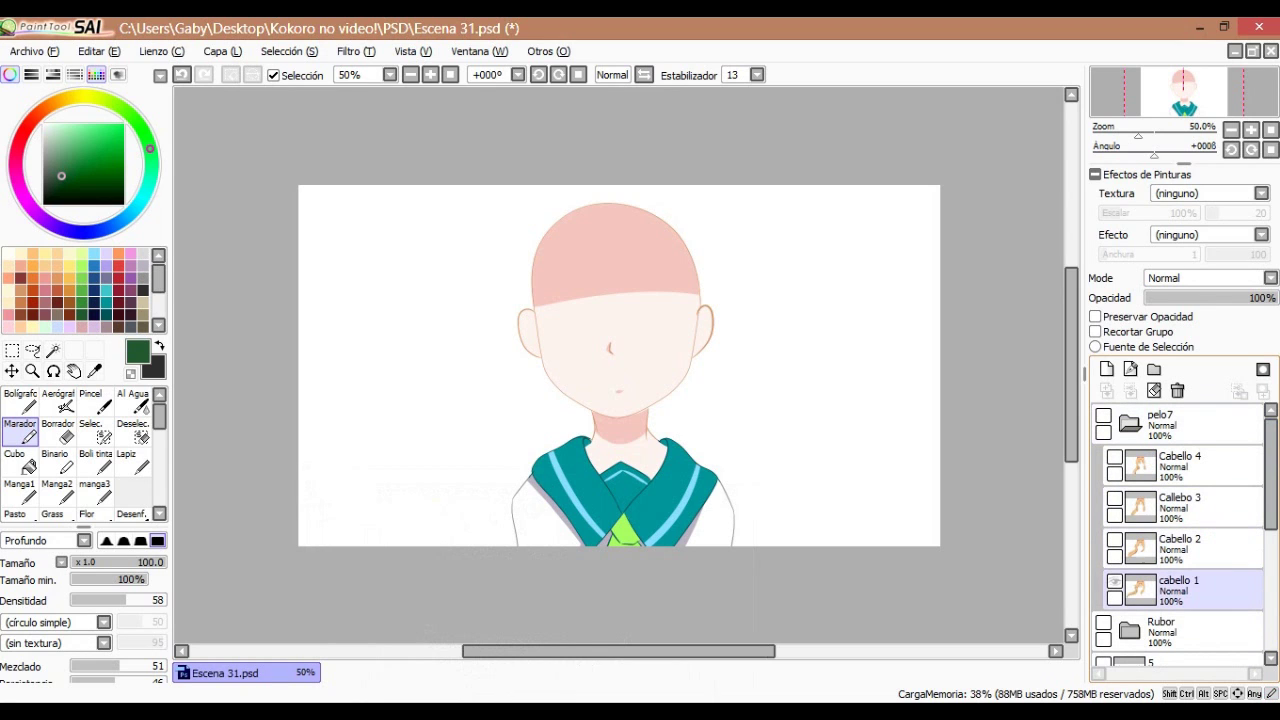
click(1180, 466)
click(1180, 425)
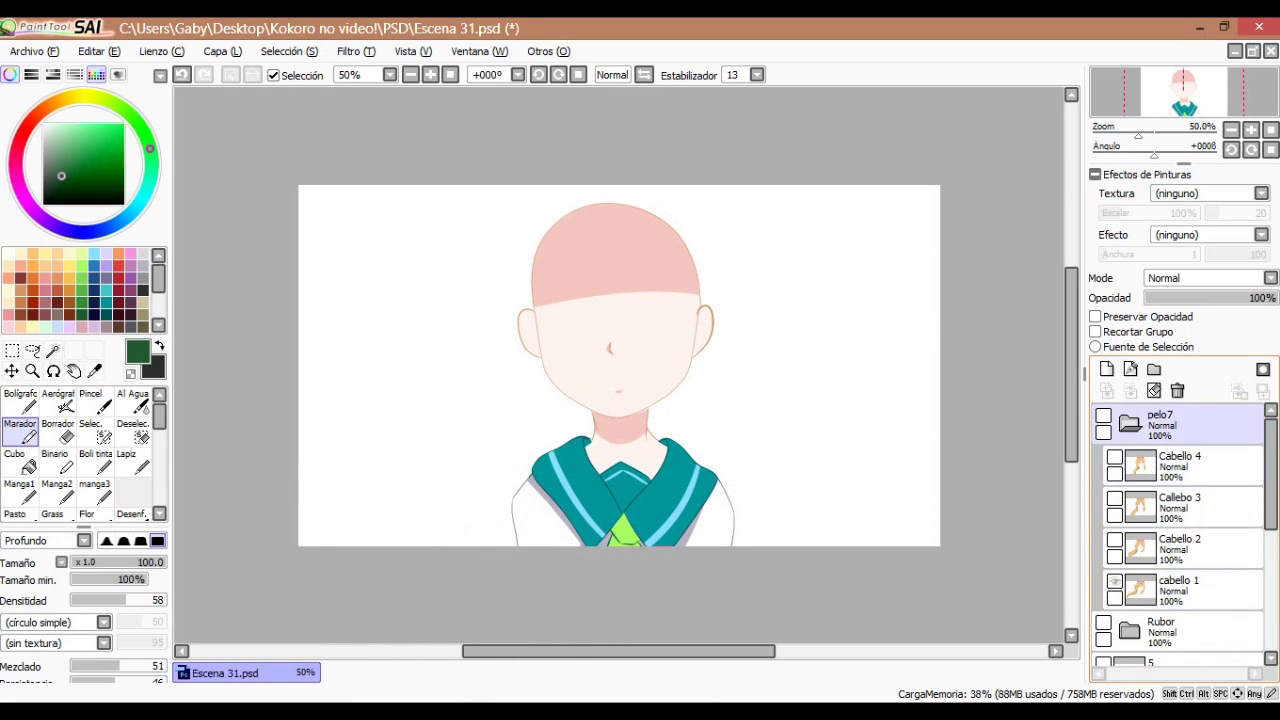
click(1103, 416)
- Hide the cabello 1 hair layer, and preview Cabello 2 and Callebo 3 one at a time
click(1180, 466)
click(1180, 507)
click(1180, 548)
click(1180, 590)
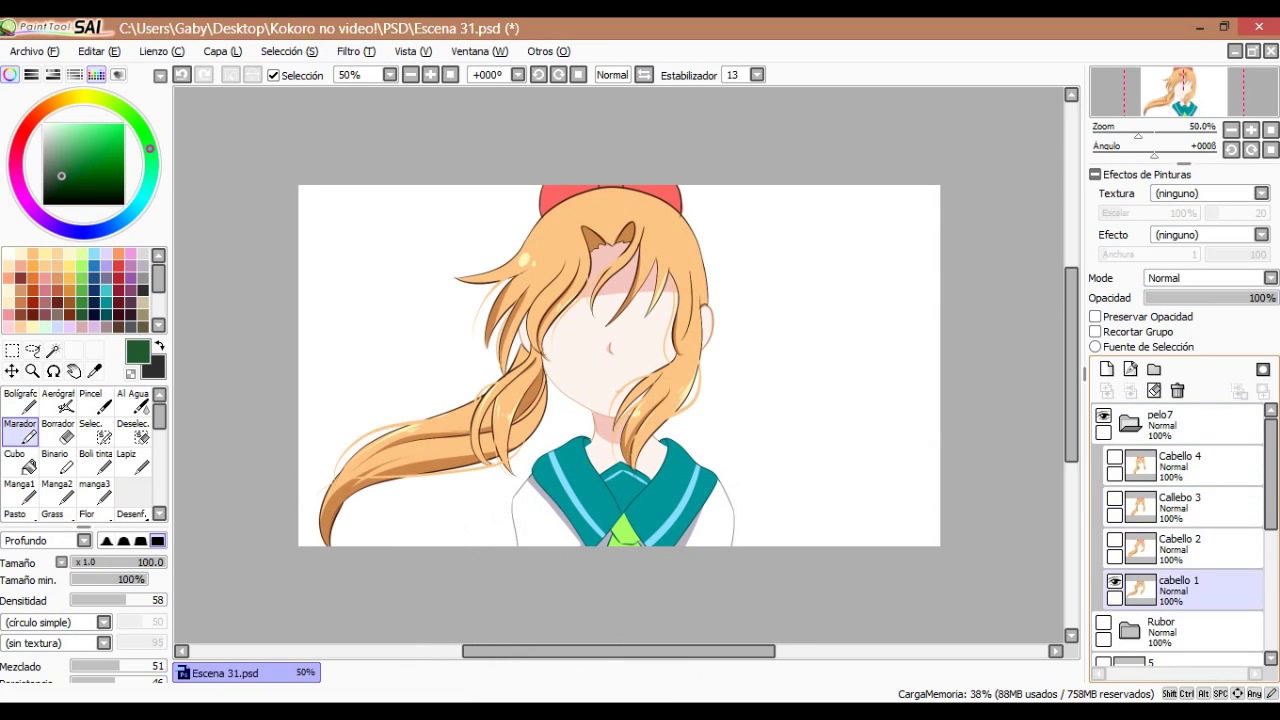
click(1114, 582)
click(1180, 548)
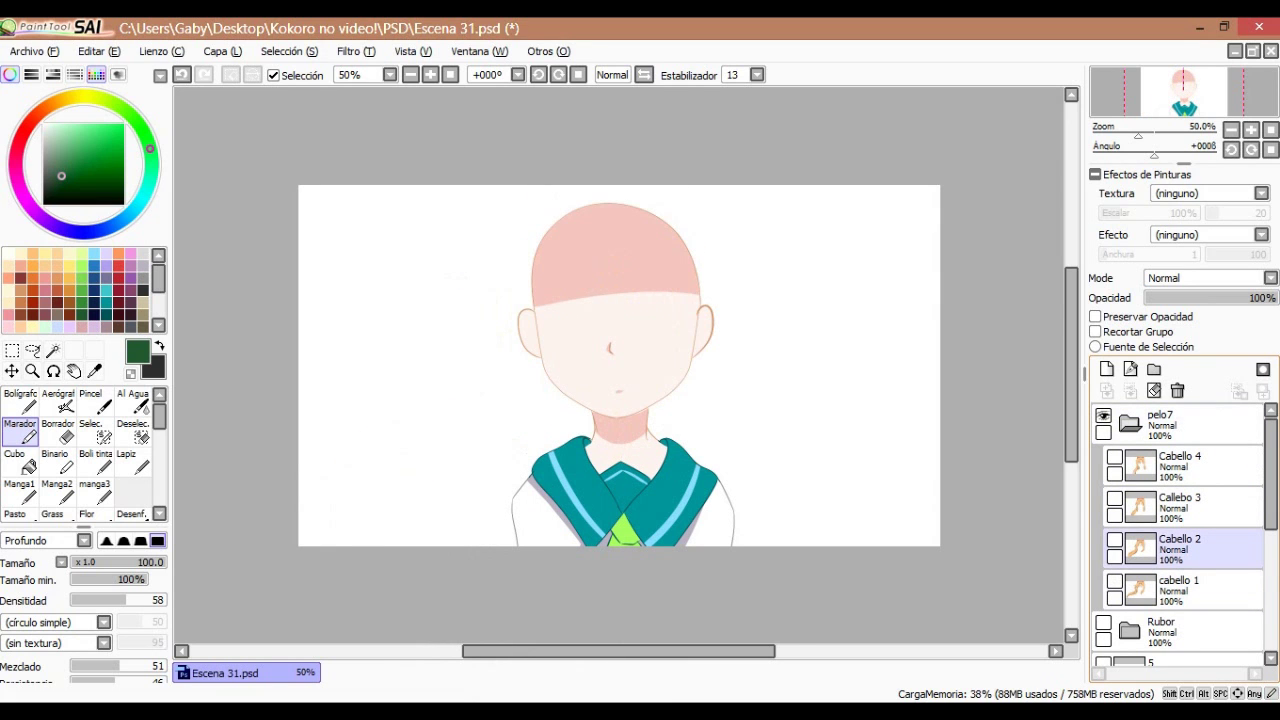
click(1114, 540)
click(1180, 507)
click(1180, 548)
click(1114, 540)
click(1180, 507)
click(1114, 498)
click(1114, 498)
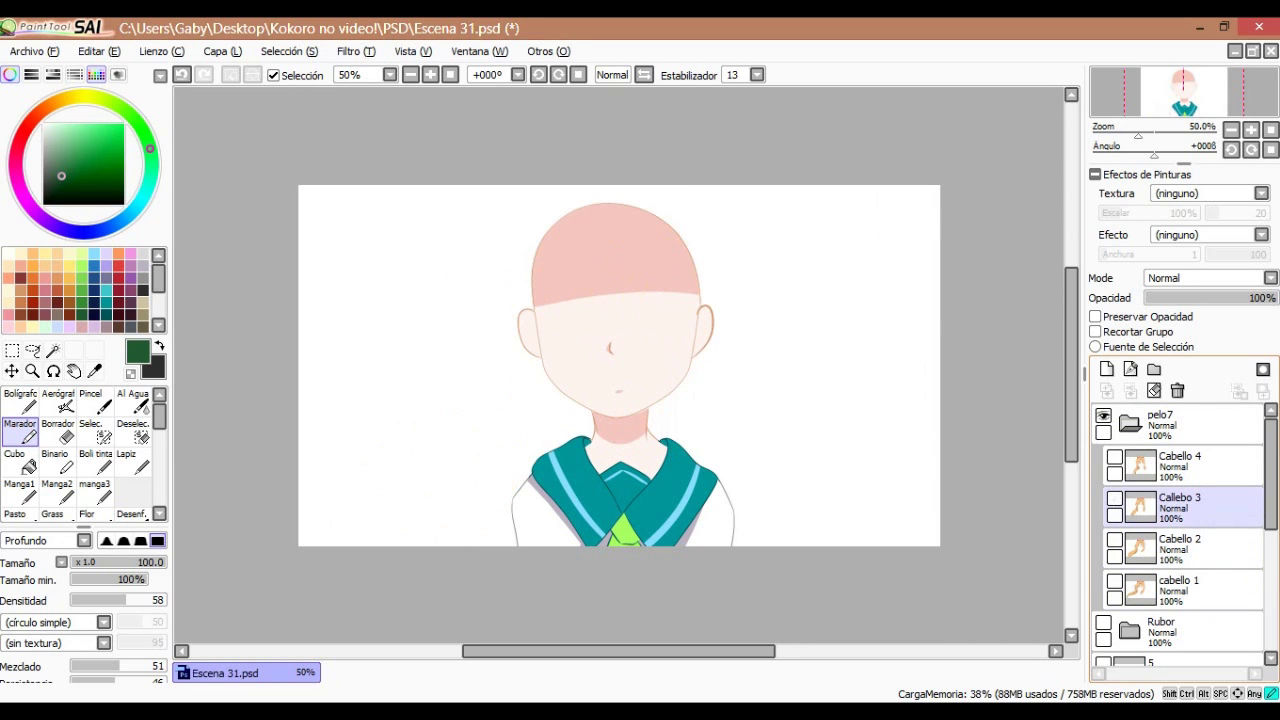
- Preview the hair frames in reverse order by showing and hiding Cabello 4, Callebo 3 and Cabello 2 in turn
click(1180, 465)
click(1114, 457)
click(1114, 457)
click(1180, 507)
click(1114, 498)
click(1114, 498)
click(1180, 548)
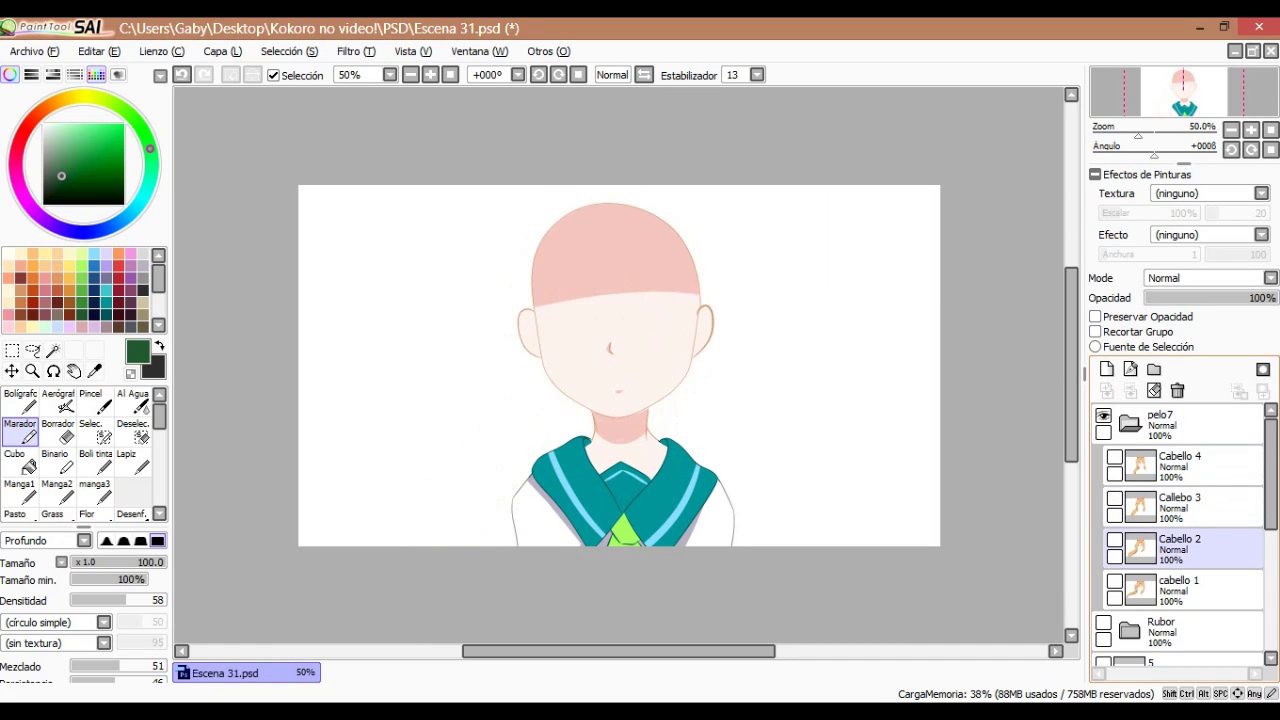
click(1114, 540)
click(1114, 540)
- Show all four hair layers together, from cabello 1 up to Cabello 4
click(1180, 590)
click(1114, 581)
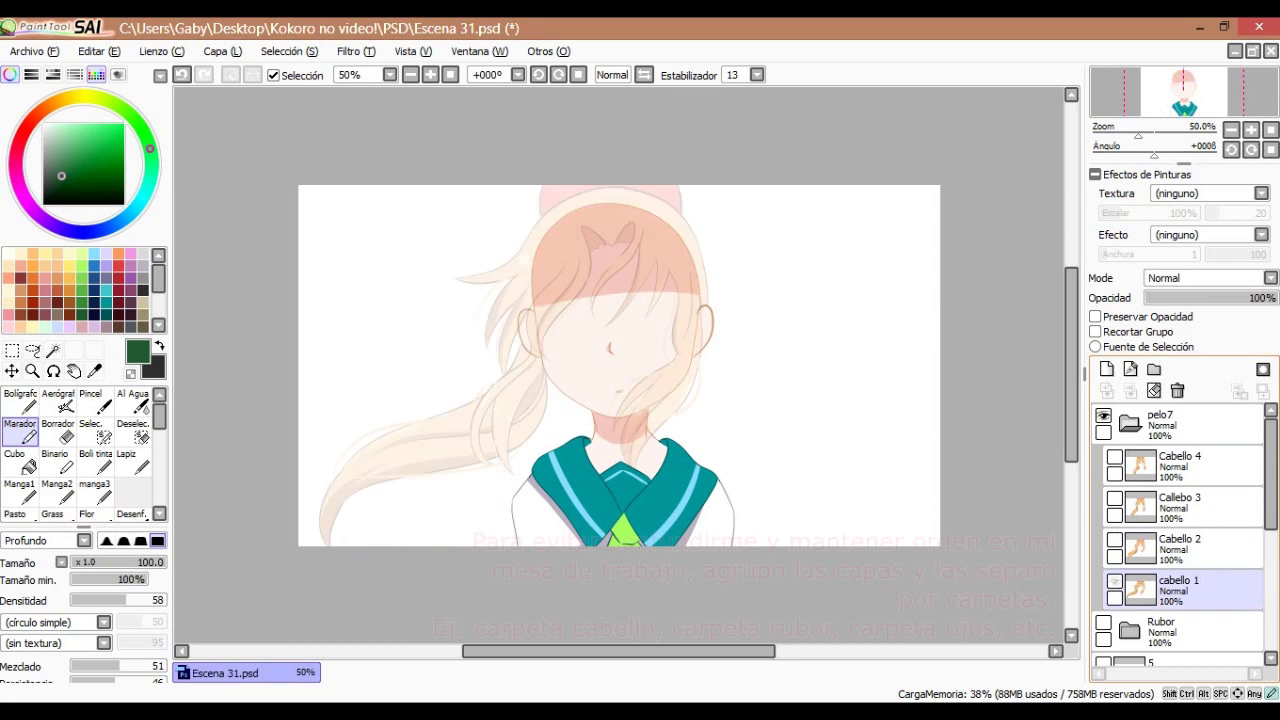
click(1180, 548)
click(1114, 540)
click(1180, 507)
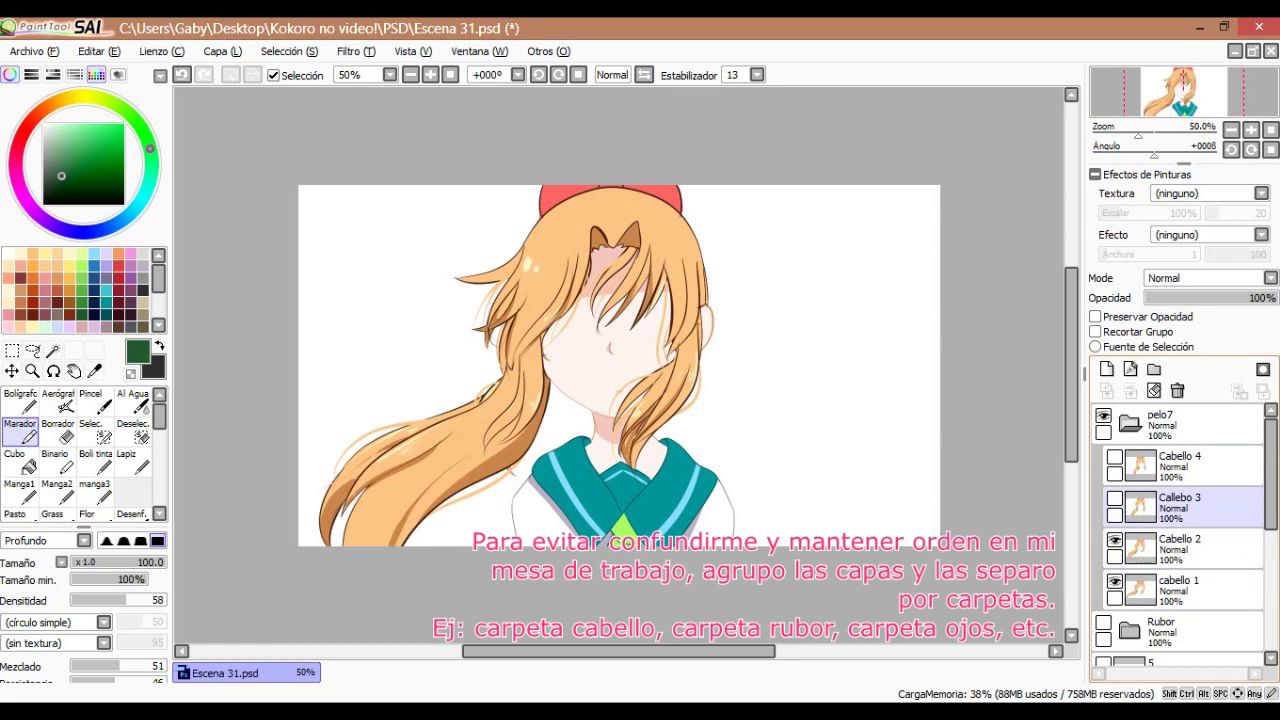
click(1114, 498)
click(1180, 466)
click(1180, 420)
click(1180, 466)
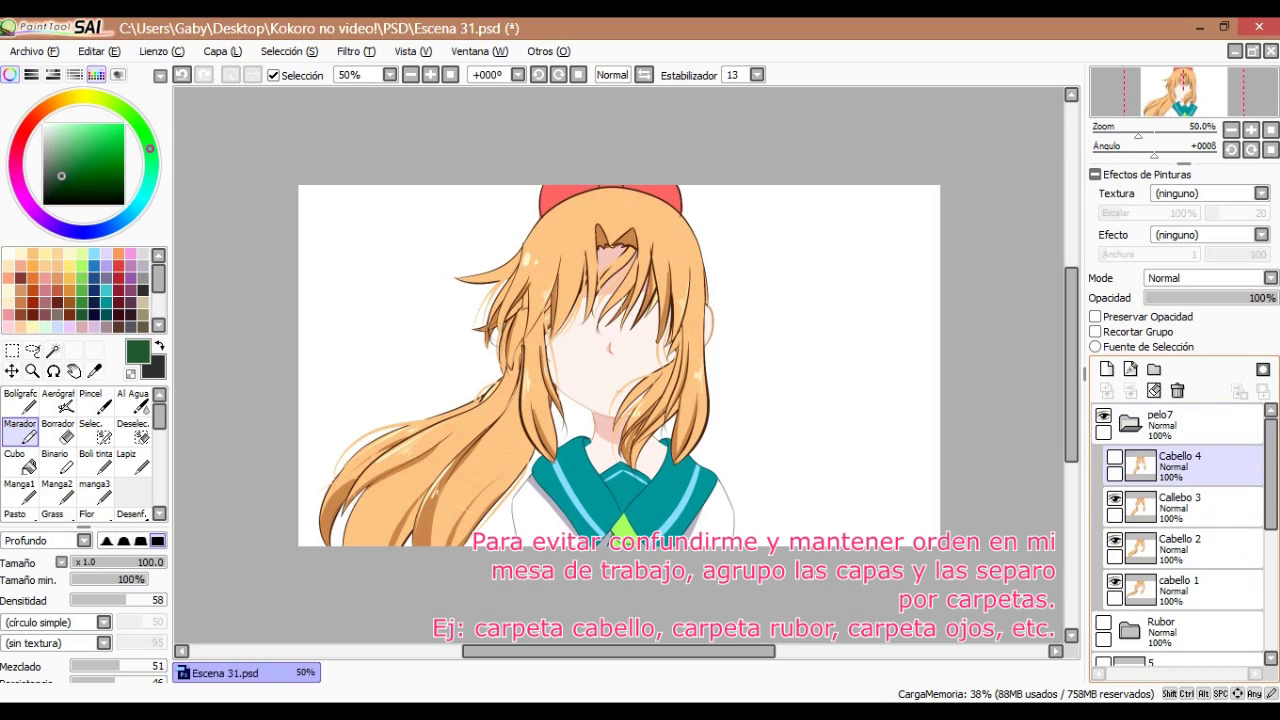
click(1114, 457)
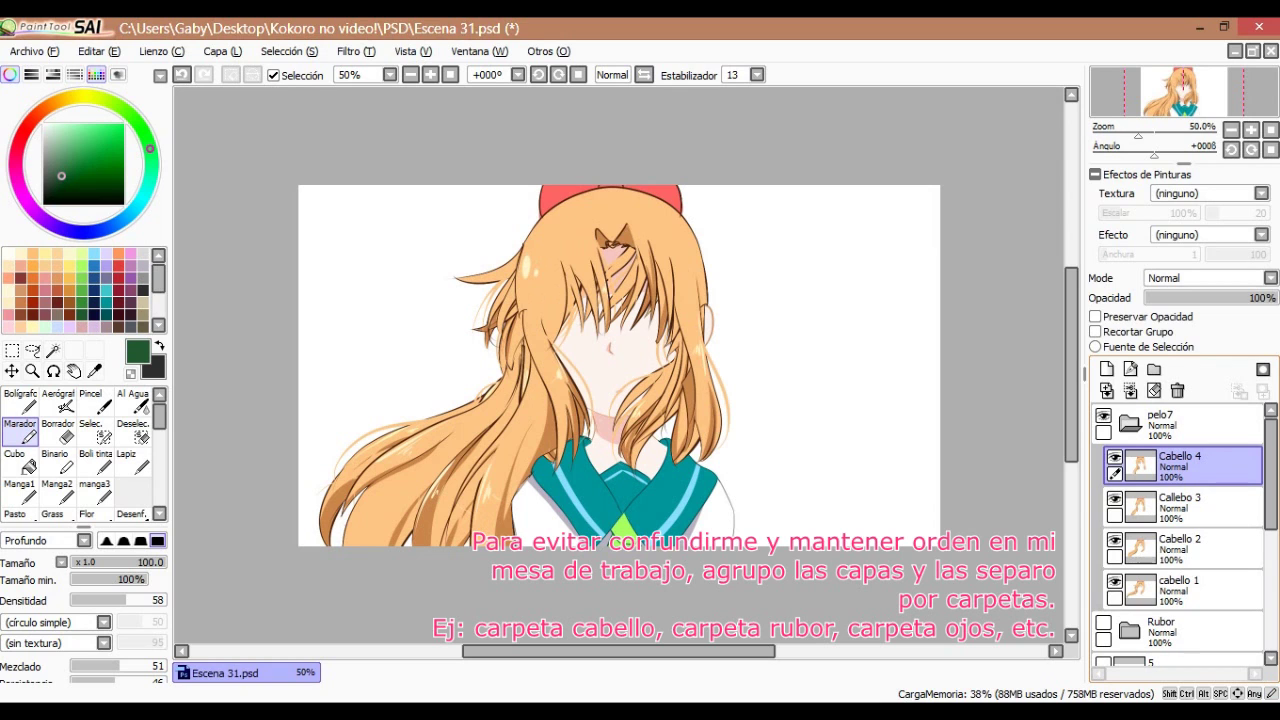
- Hide the Cabello 4, Callebo 3 and Cabello 2 layers, keeping only cabello 1 shown
click(1114, 457)
click(1180, 507)
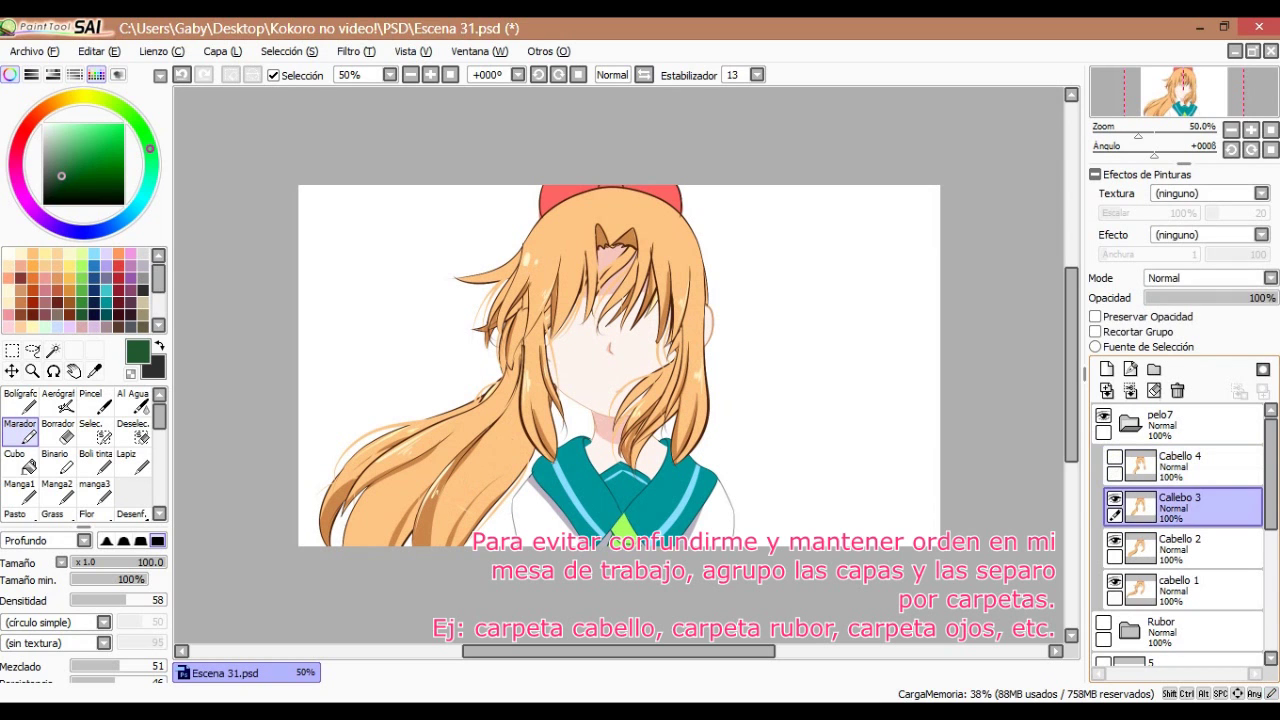
click(1114, 498)
click(1114, 539)
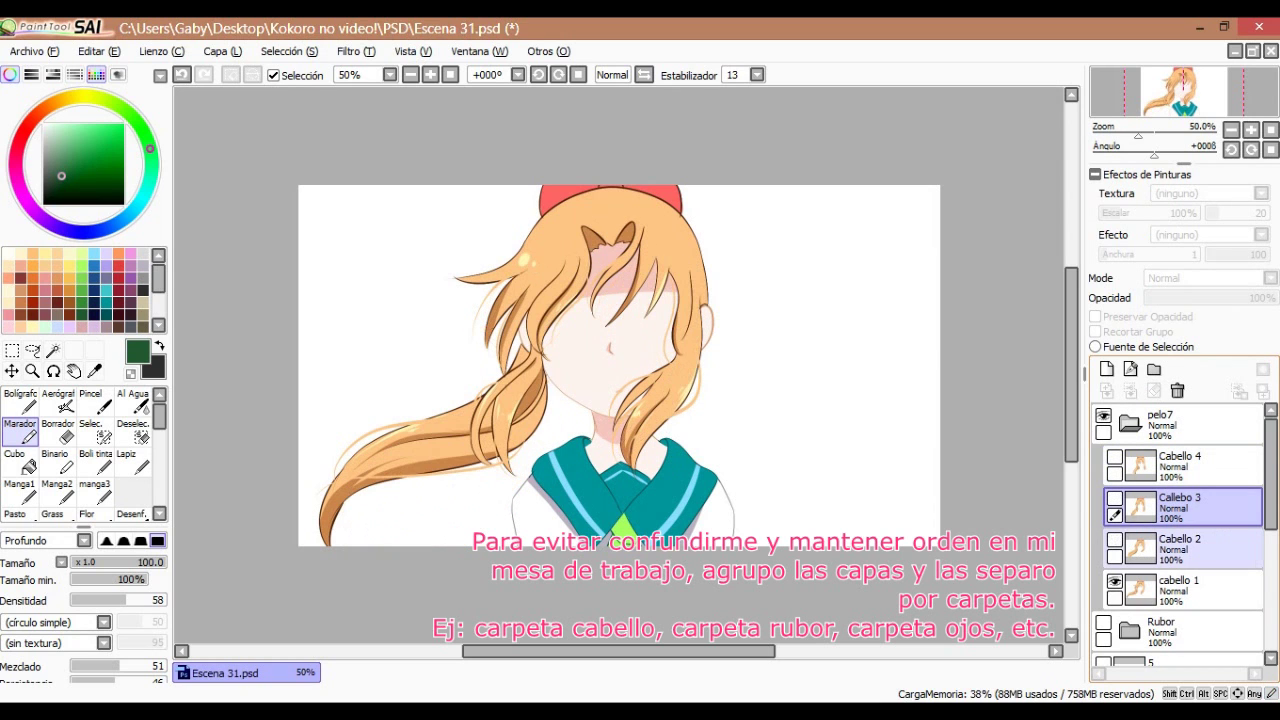
- Hide and show the cabello 1 layer to compare the head without hair, and collapse the pelo7 folder
click(1114, 580)
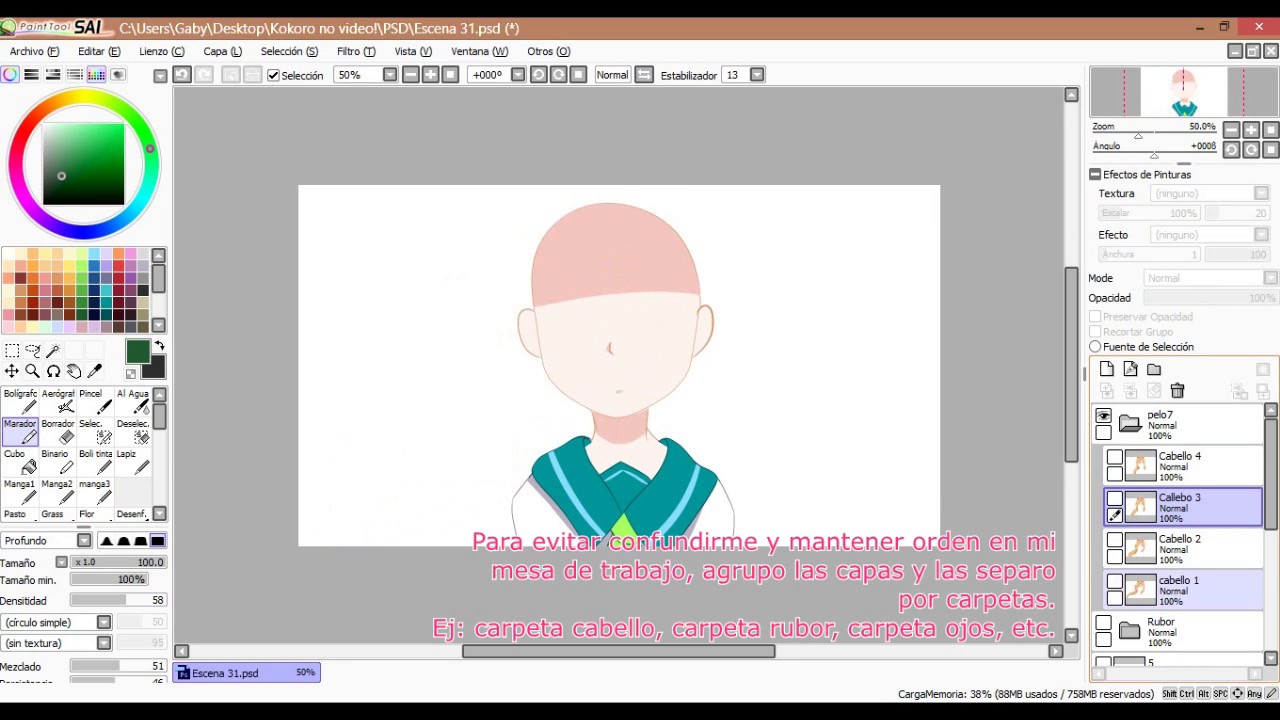
click(1114, 580)
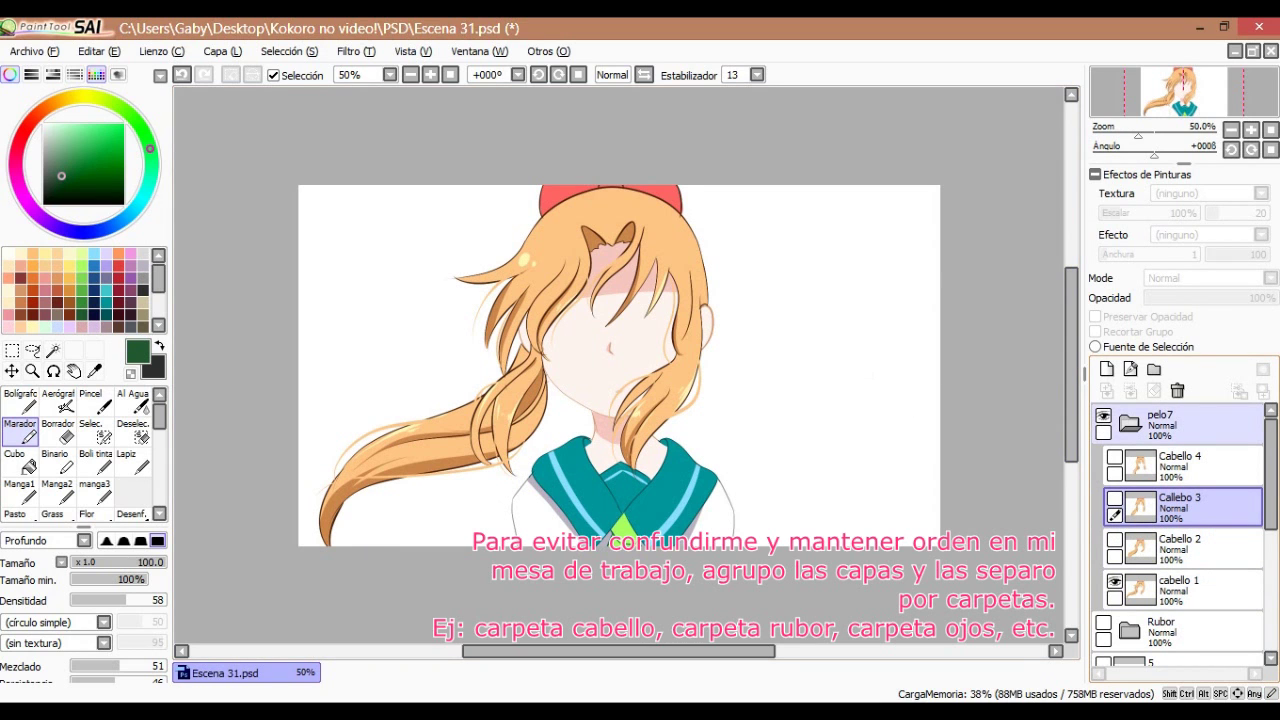
click(1130, 423)
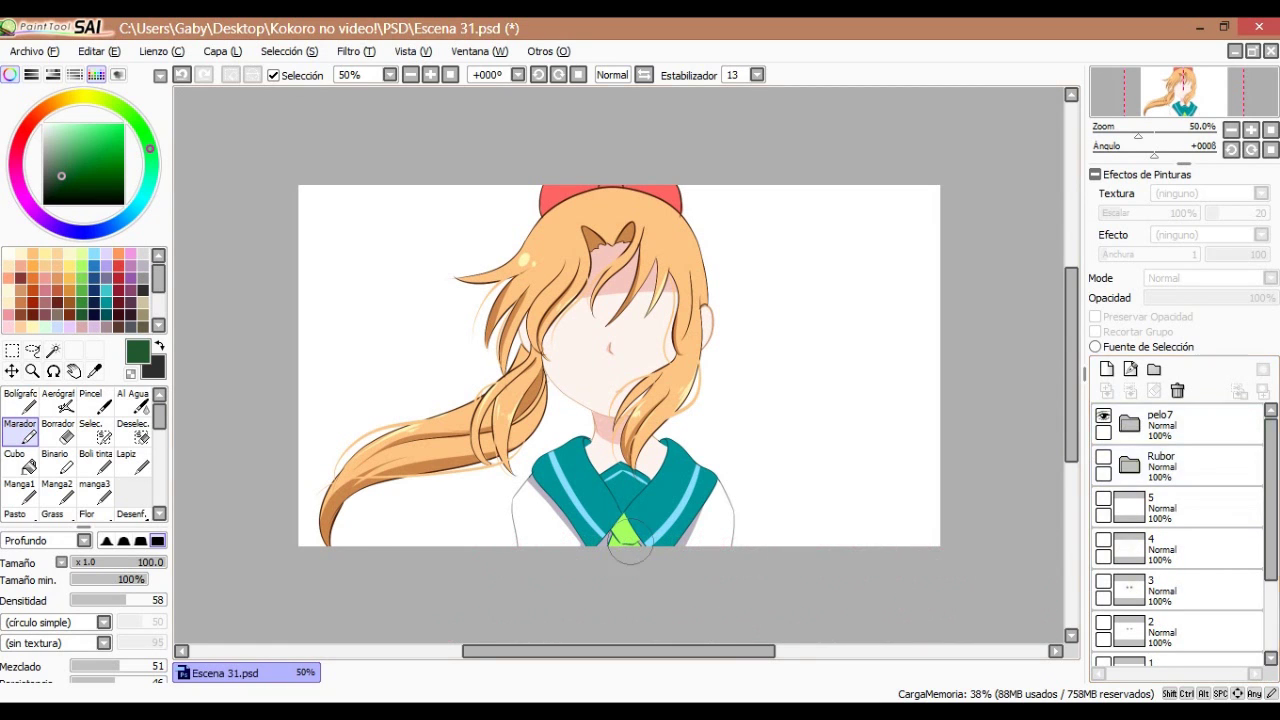
- Show eye layer 3 and preview layers 4 and 5 over it by toggling their visibility
click(1103, 472)
mouse_move(1270, 500)
mouse_down()
mouse_move(1270, 575)
mouse_move(1270, 500)
mouse_up()
click(1190, 537)
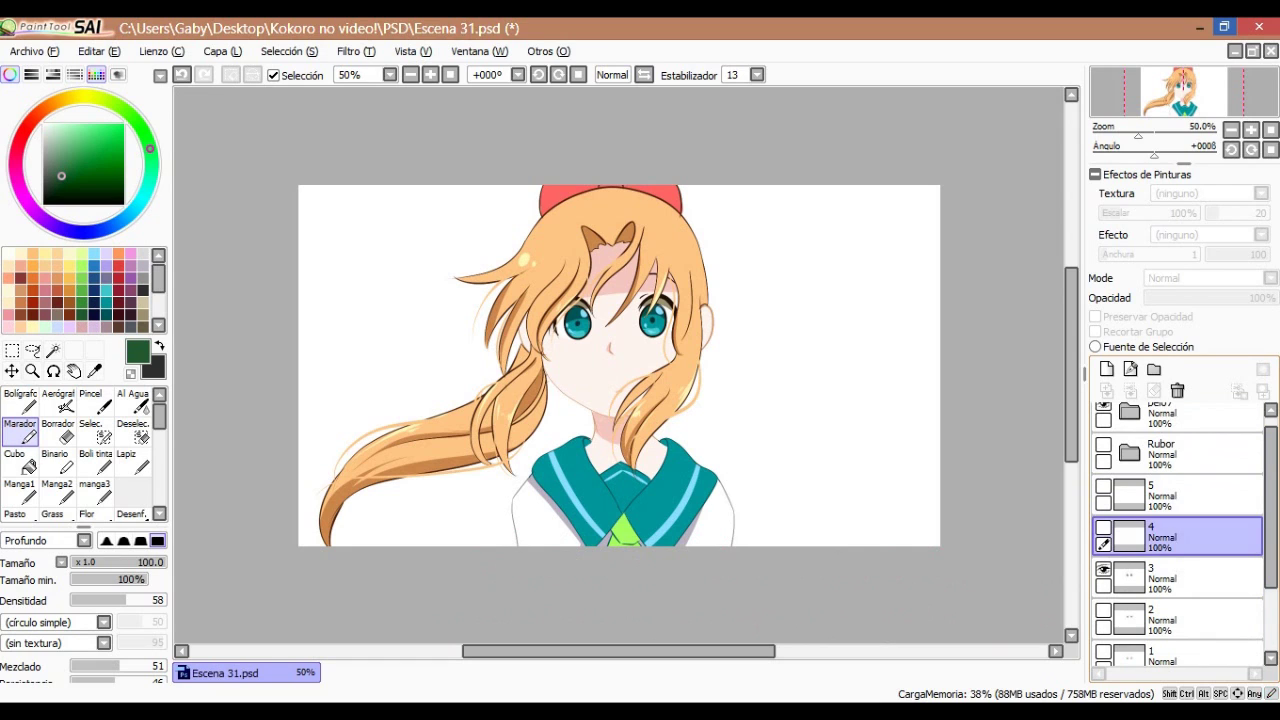
click(1103, 527)
click(1103, 527)
click(1103, 486)
click(1103, 486)
click(1103, 527)
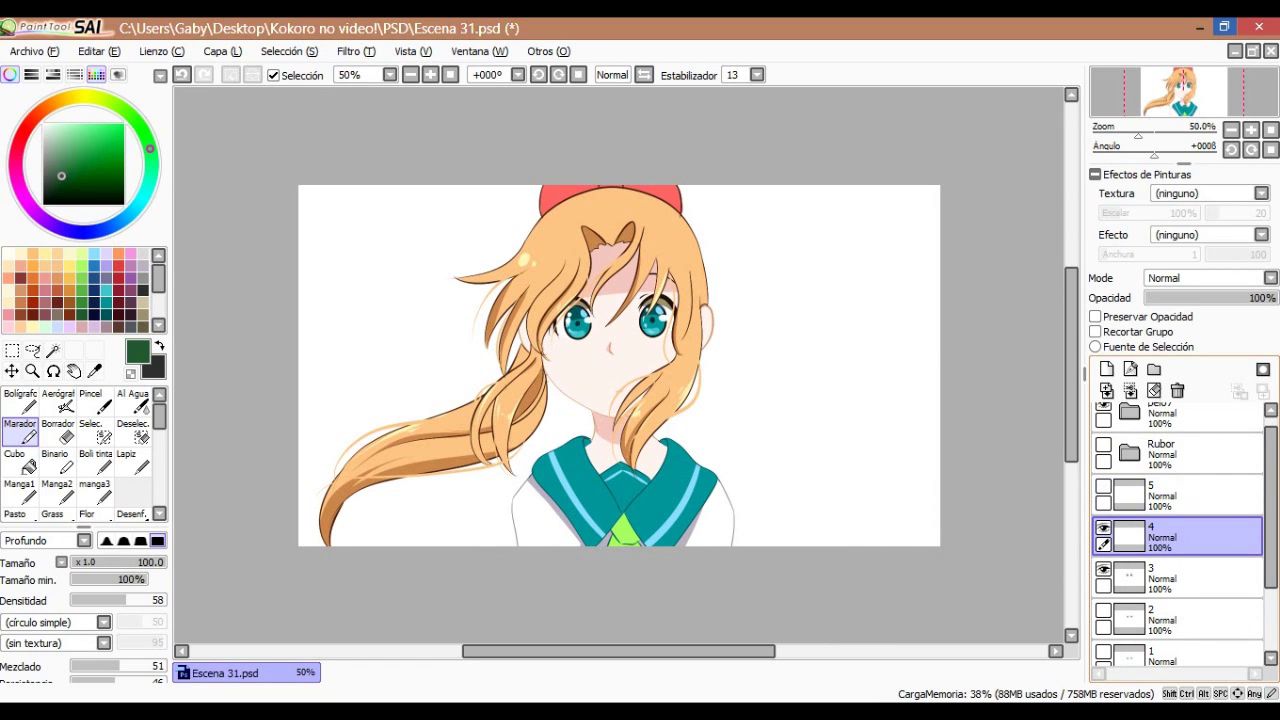
- Hide eye layer 4 and compare layers 5 and 3 by toggling them, leaving both shown
ctrl+click(1104, 487)
ctrl+click(1104, 487)
ctrl+click(1104, 487)
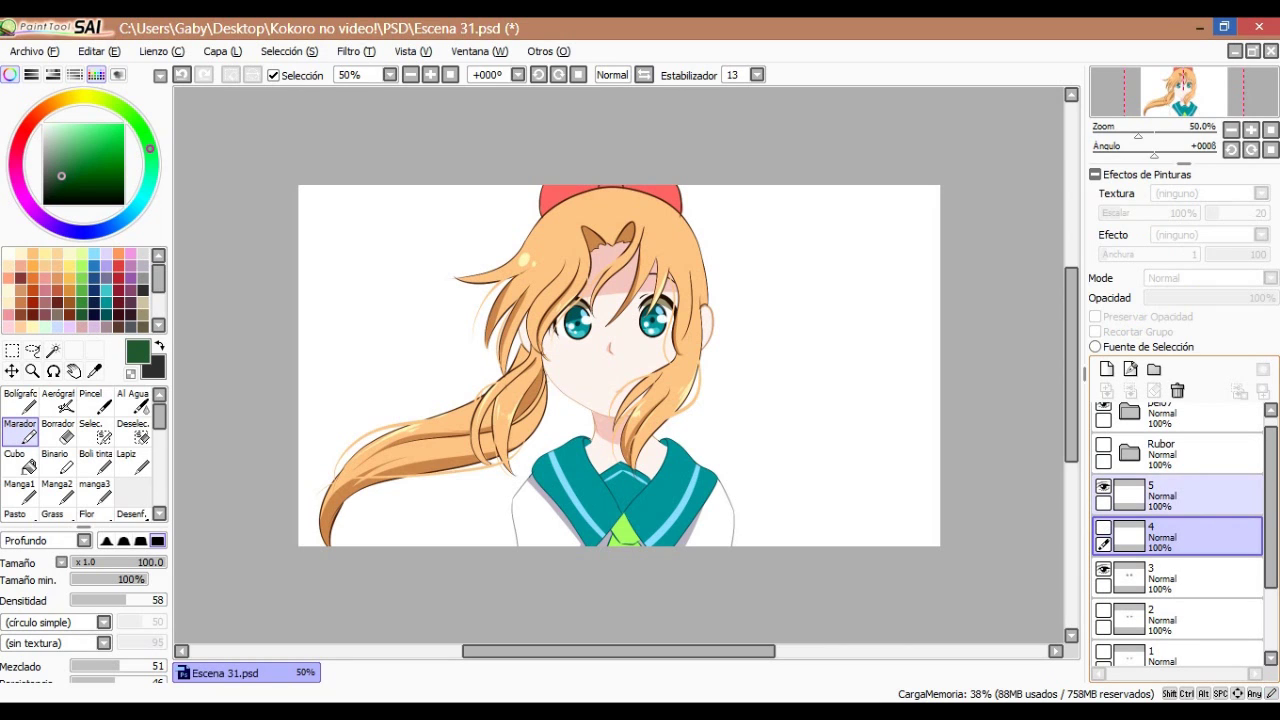
ctrl+click(1104, 487)
ctrl+click(1104, 570)
ctrl+click(1104, 570)
- Show the Boca folder and expand it to reveal its mouth layers
drag(1271, 510, 1271, 572)
ctrl+click(1104, 522)
ctrl+click(1104, 605)
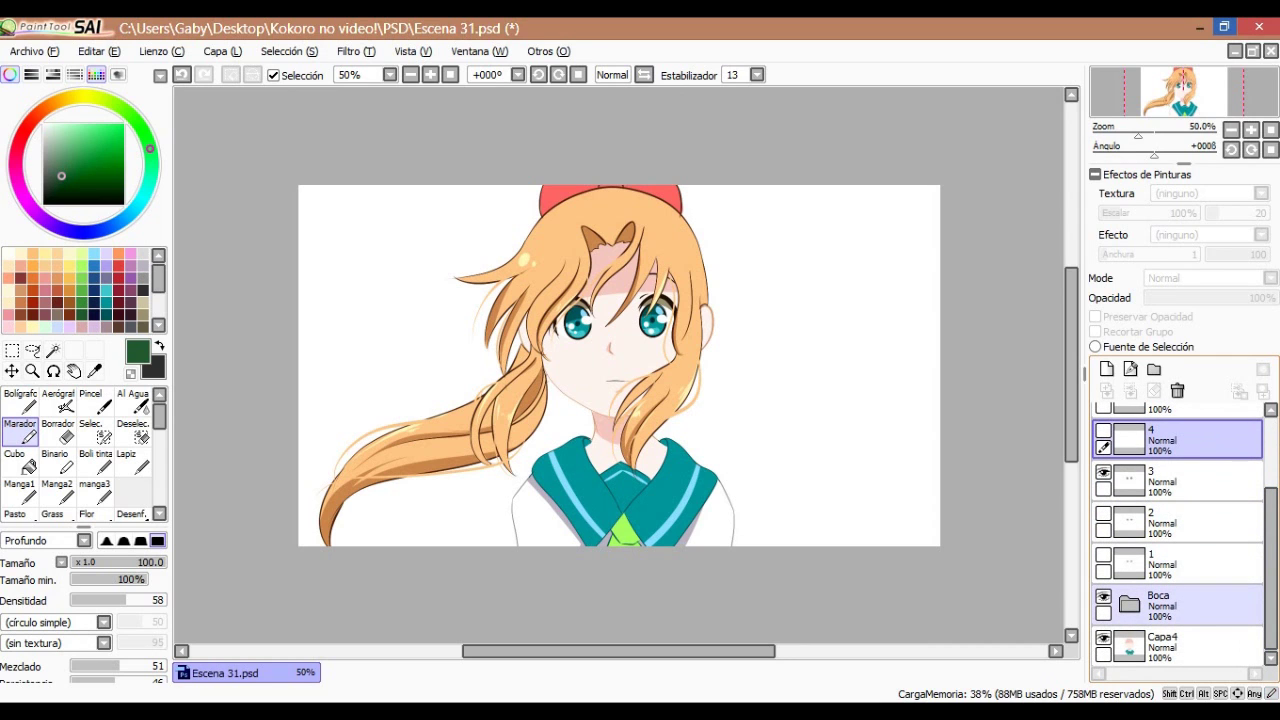
click(1129, 604)
drag(1271, 523, 1271, 597)
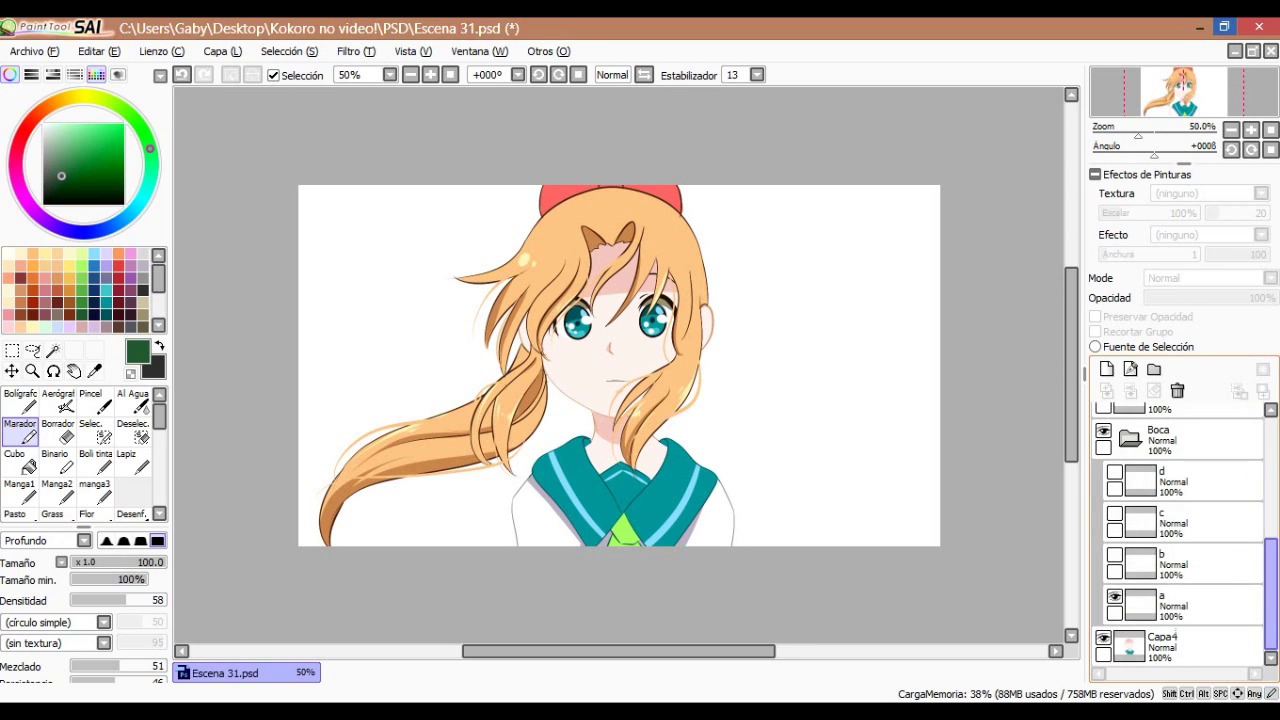
- Hide mouth layer a and preview the other mouth frames b, c and d one at a time
click(1114, 596)
click(1185, 564)
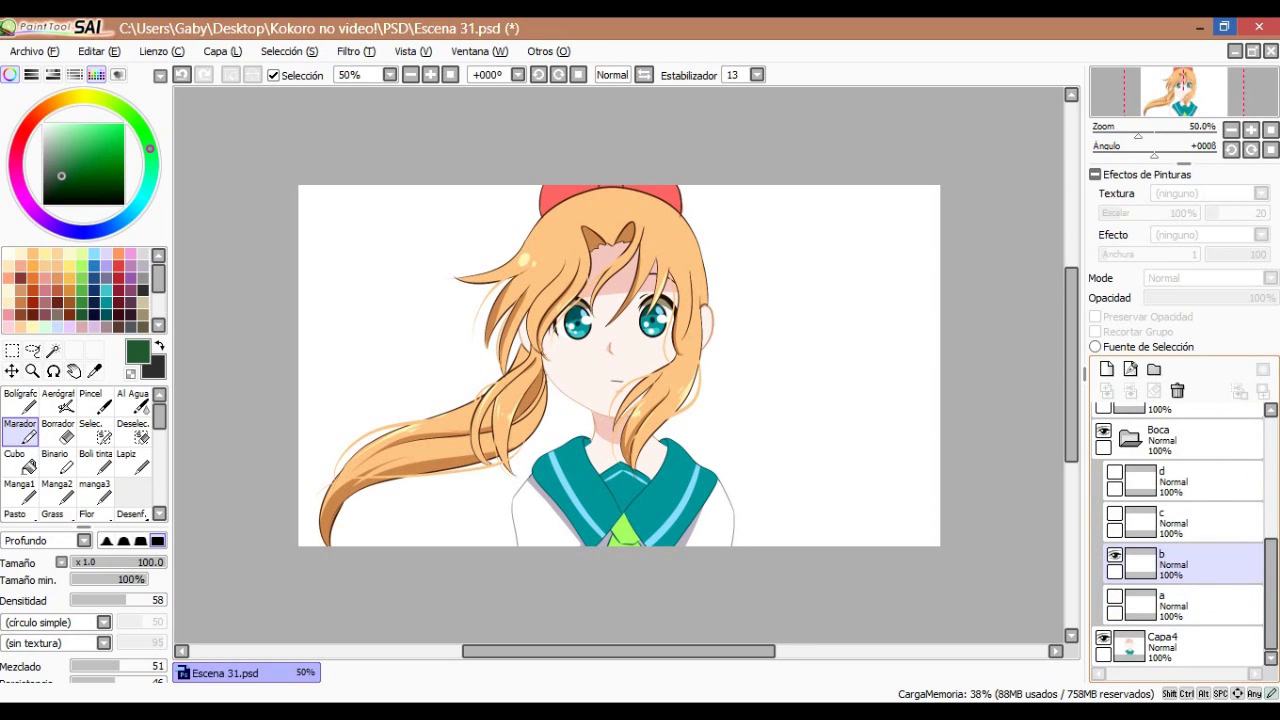
click(1114, 555)
click(1185, 523)
click(1114, 513)
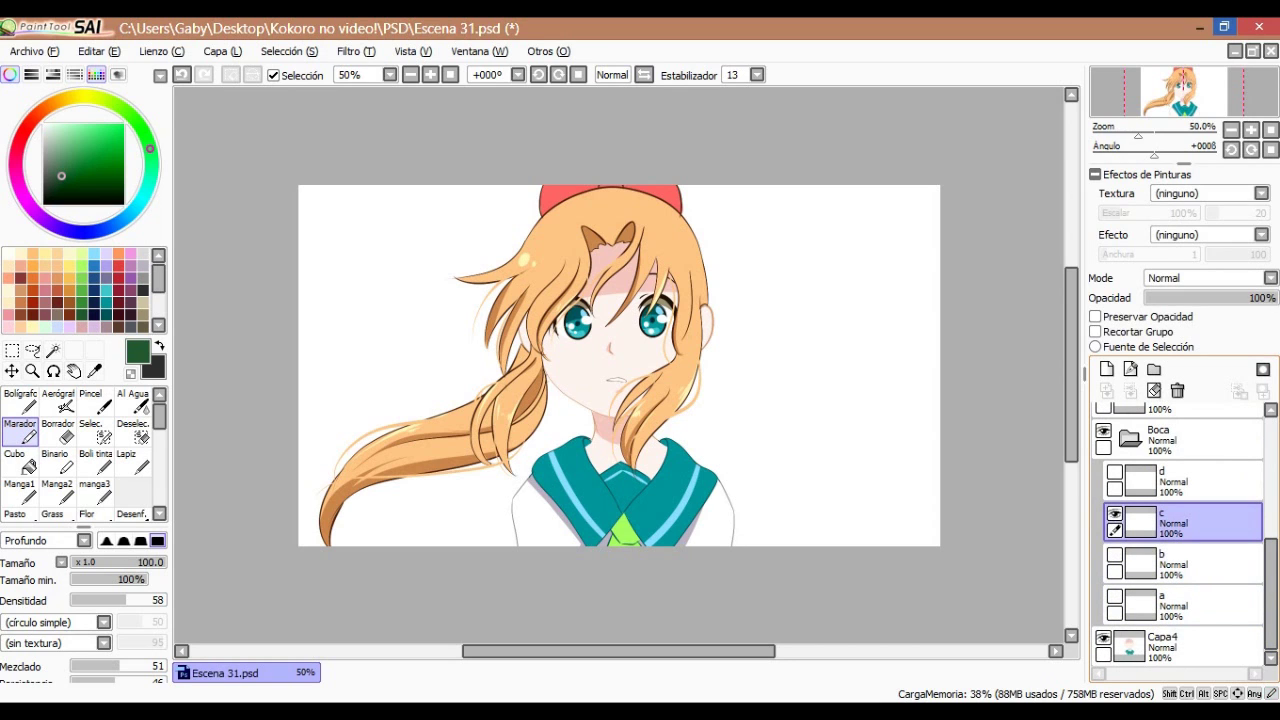
click(1114, 513)
click(1114, 472)
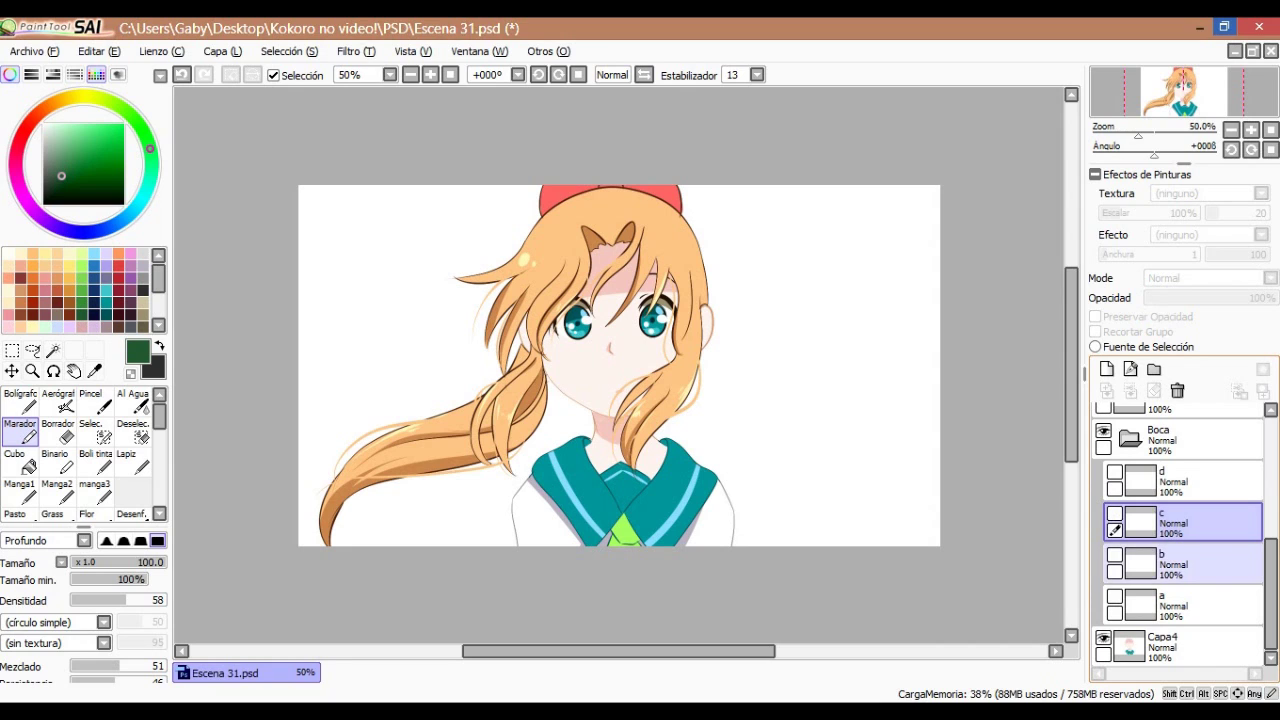
- Preview mouth layers b and d again, and leave only mouth layer c shown
click(1114, 555)
click(1114, 555)
click(1114, 472)
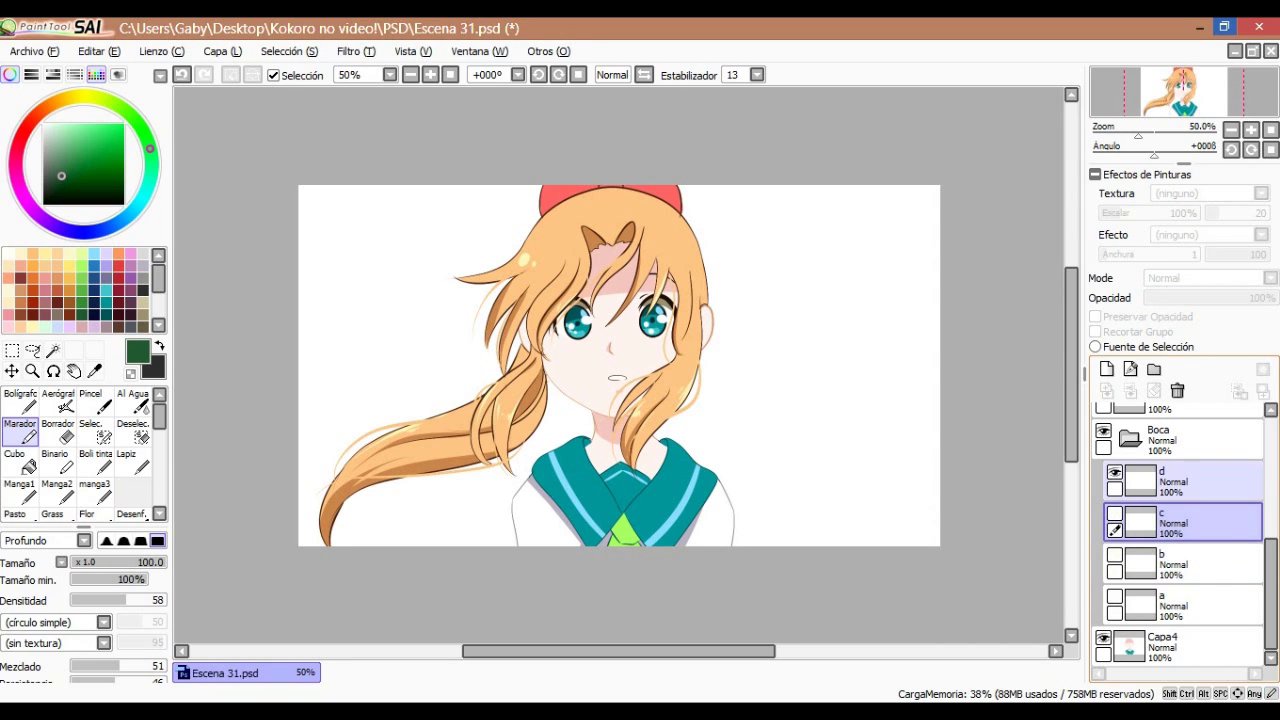
click(1114, 514)
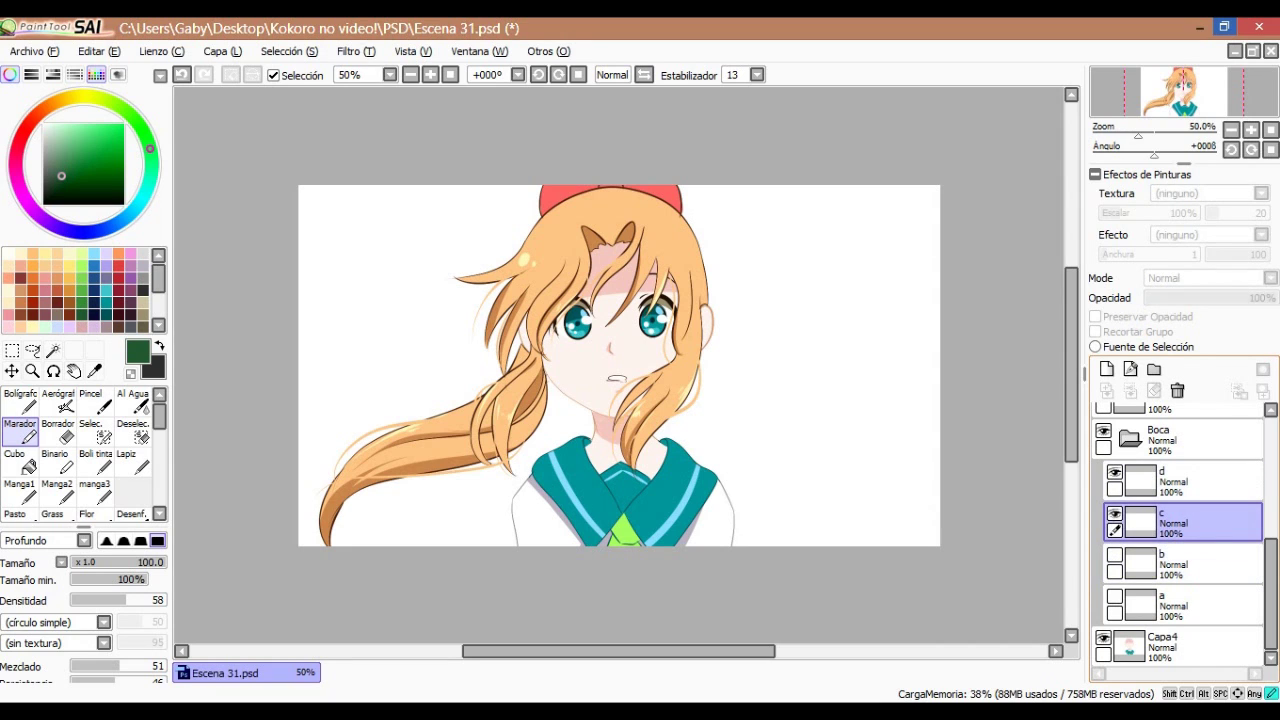
click(1114, 472)
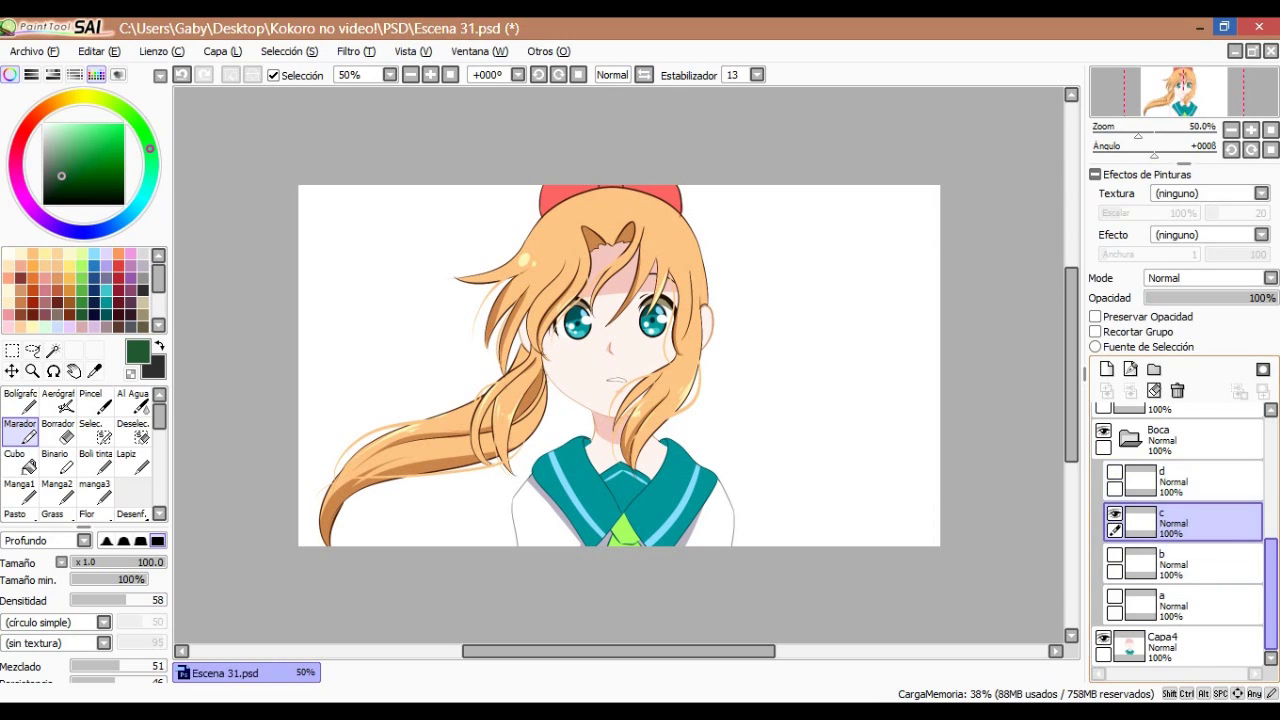
- Expand the Rubor folder and turn on its visibility to display the blush layers
drag(1271, 592, 1271, 482)
click(1130, 517)
click(1180, 467)
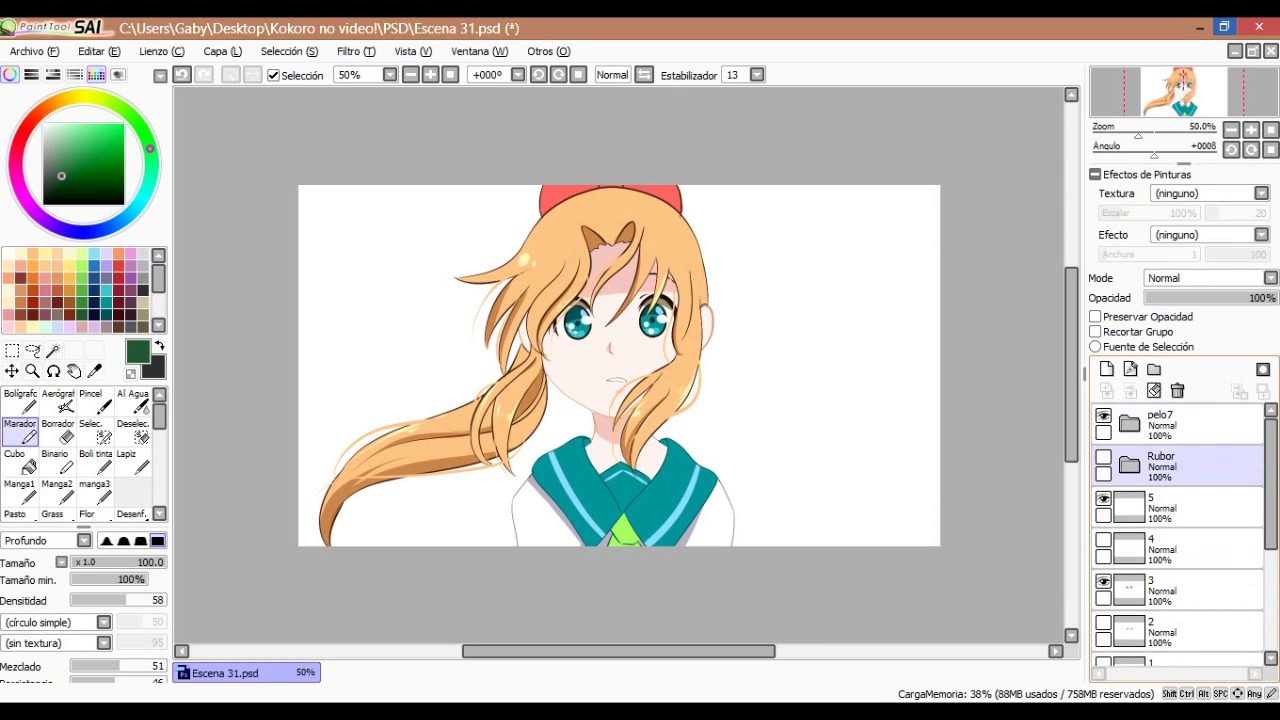
click(1130, 465)
click(1190, 508)
click(1103, 457)
click(1115, 499)
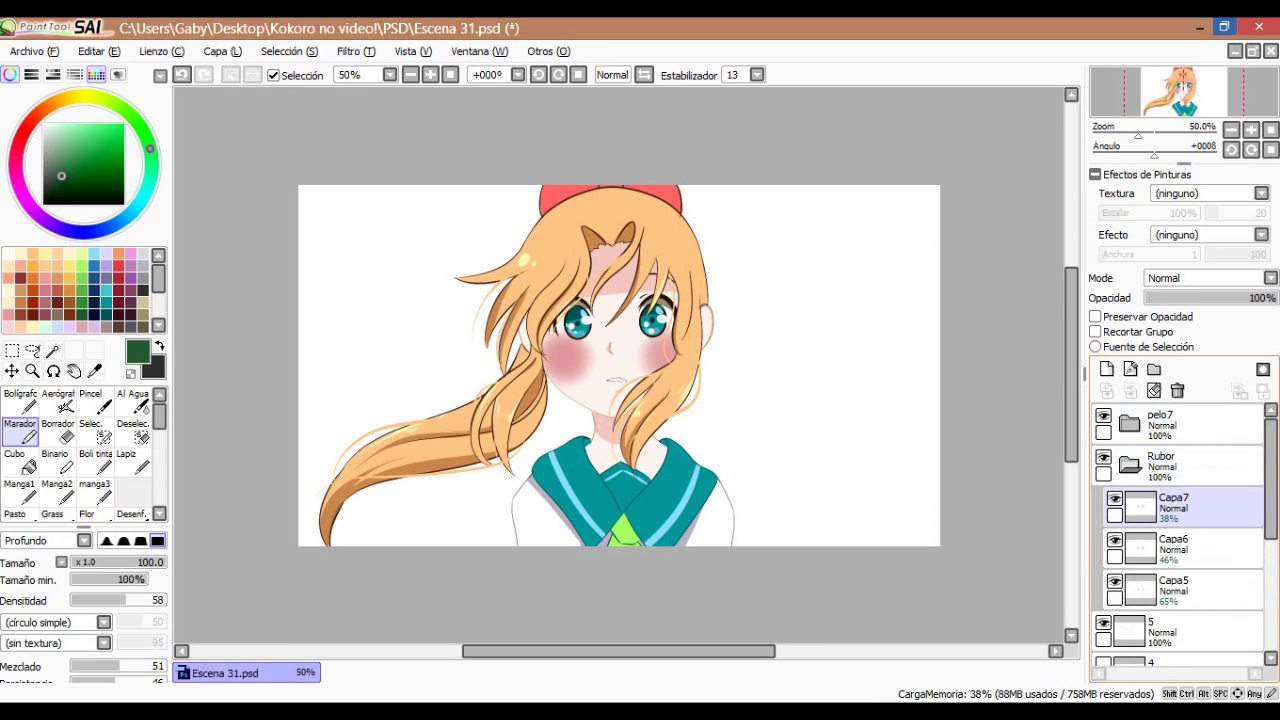
- Toggle the blush layers Capa6 and Capa5 to compare the blush intensity
click(1115, 540)
click(1180, 588)
click(1114, 580)
click(1114, 580)
click(1114, 539)
click(1180, 505)
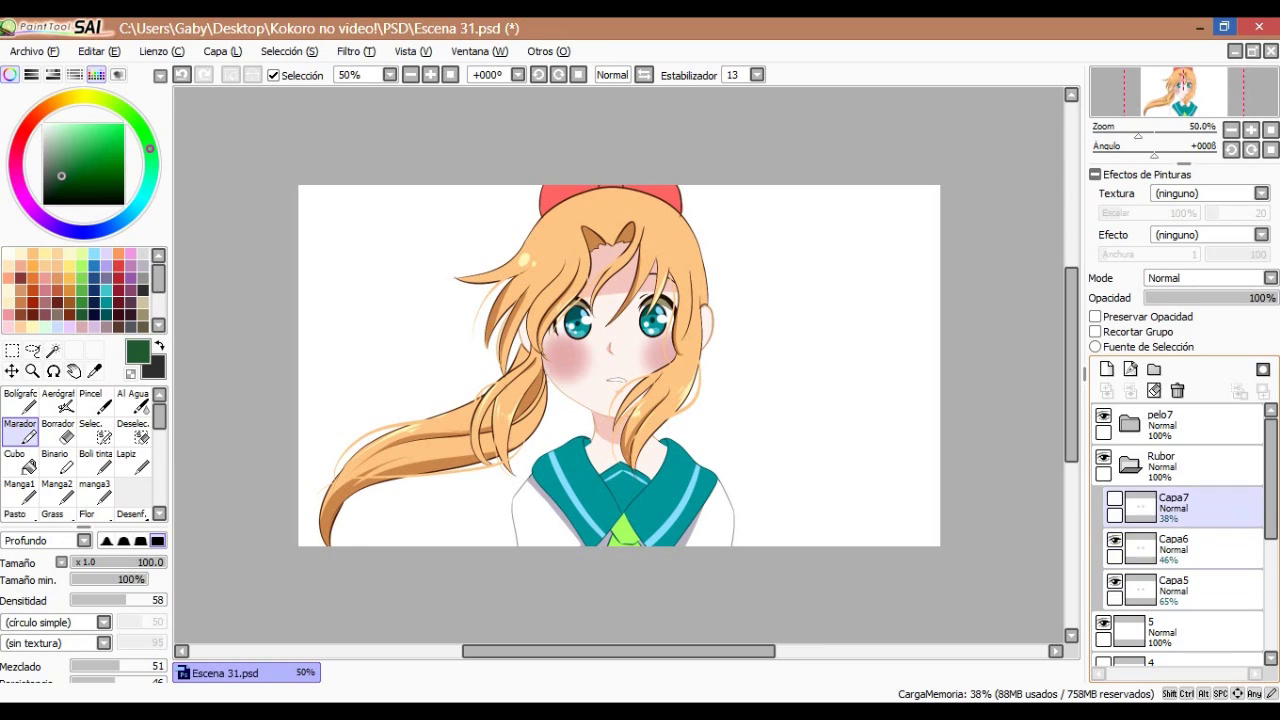
- Hide the blush layers Capa7, Capa6 and Capa5, and collapse the Rubor folder
click(1114, 497)
click(1114, 497)
click(1180, 546)
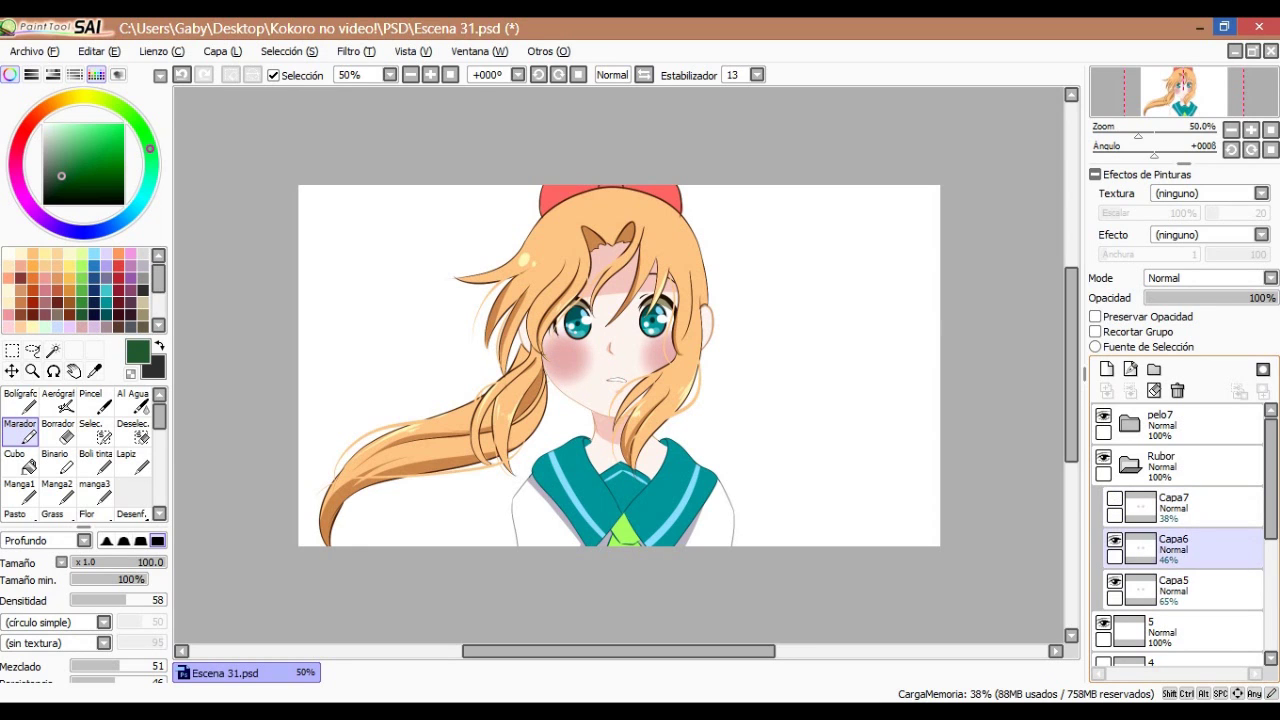
click(1114, 539)
click(1180, 588)
click(1114, 580)
click(1180, 464)
click(1129, 464)
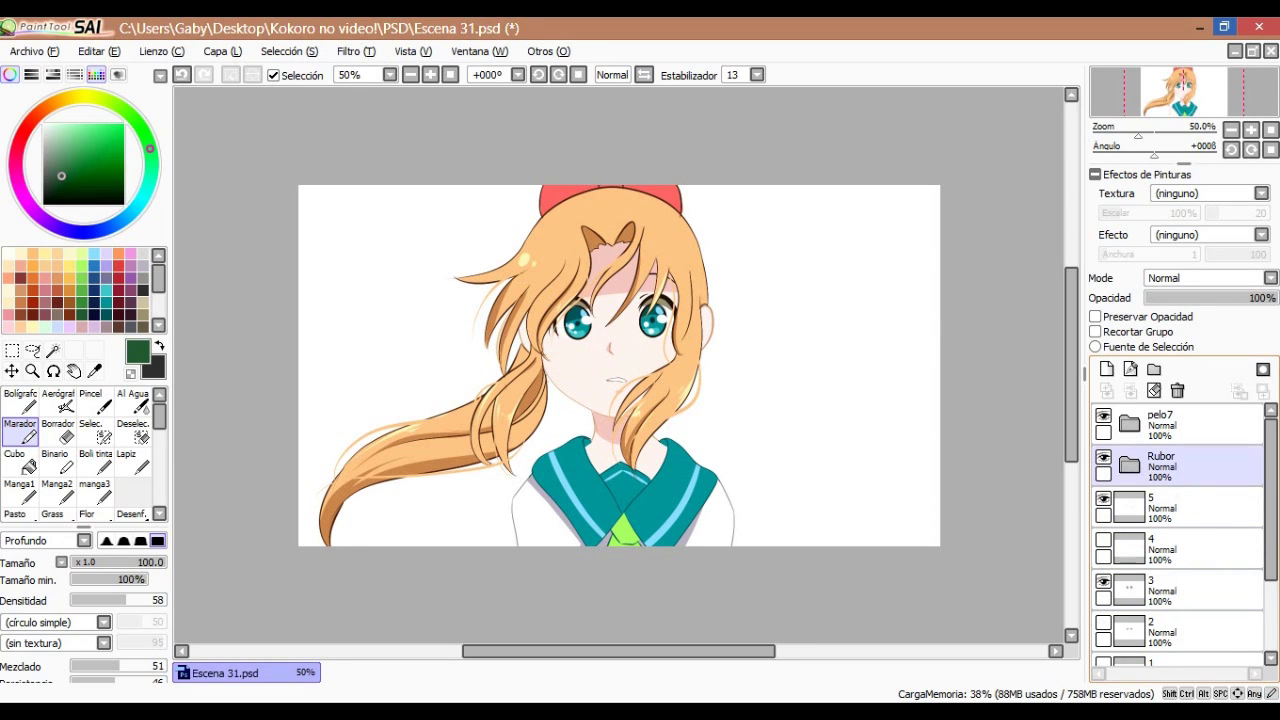
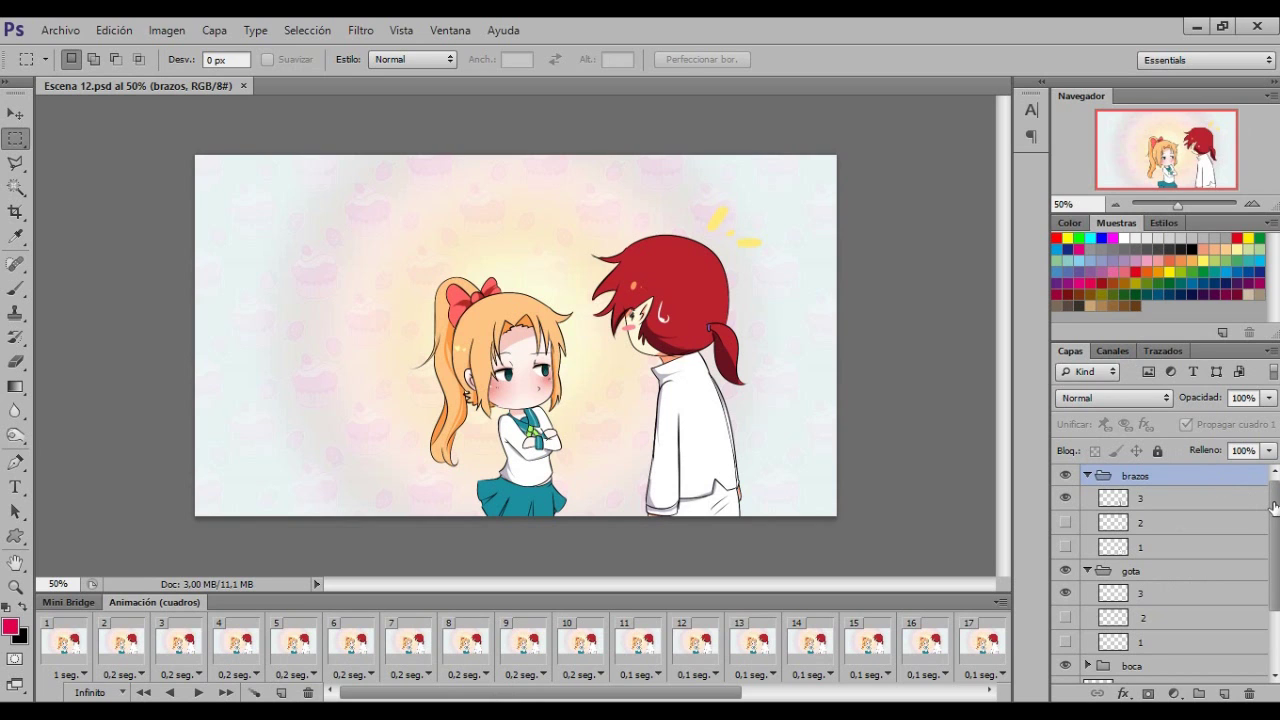
- Look through the layer folders of Escena 12.psd in Photoshop, and display the Animación frame timeline
drag(1276, 507, 1276, 613)
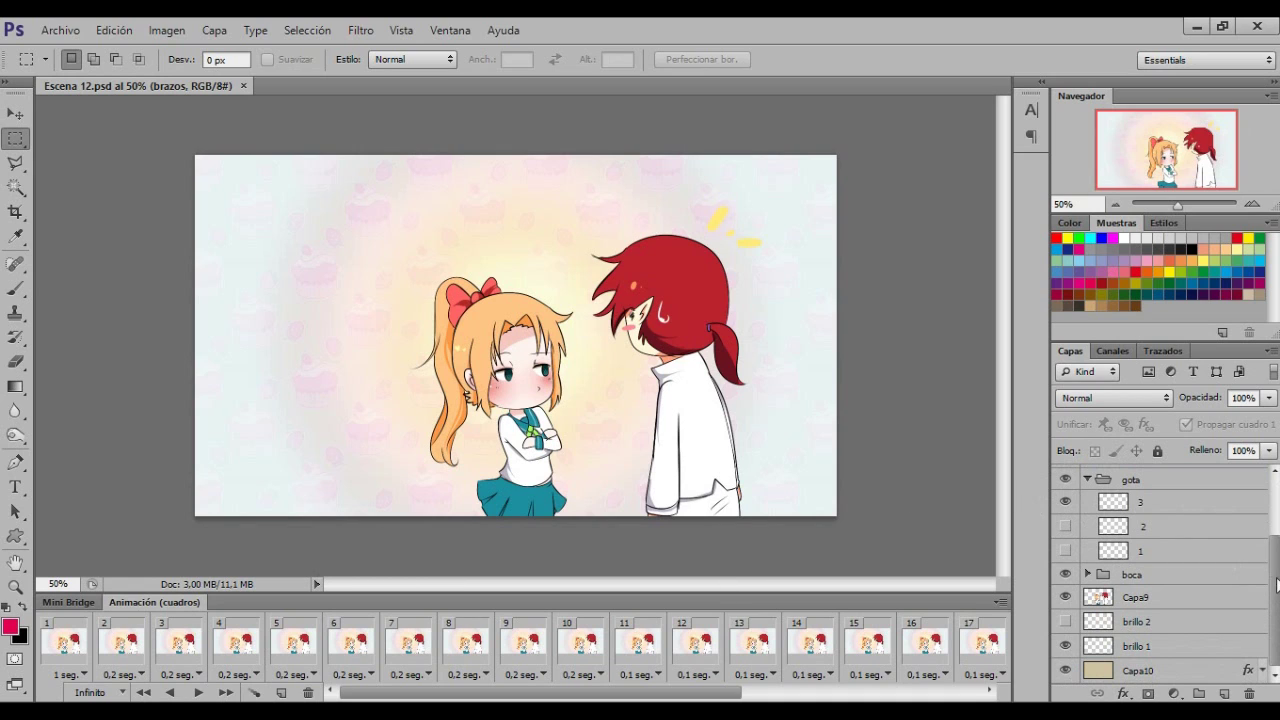
drag(1276, 585, 1276, 505)
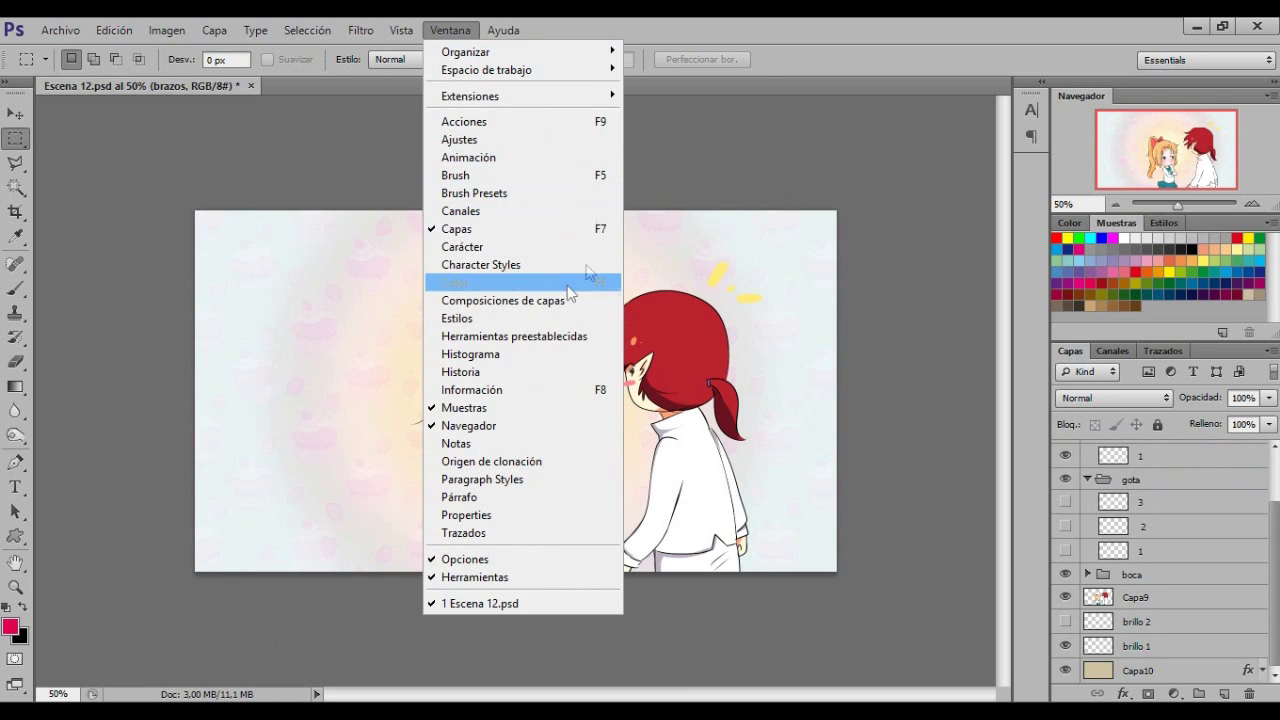
click(485, 160)
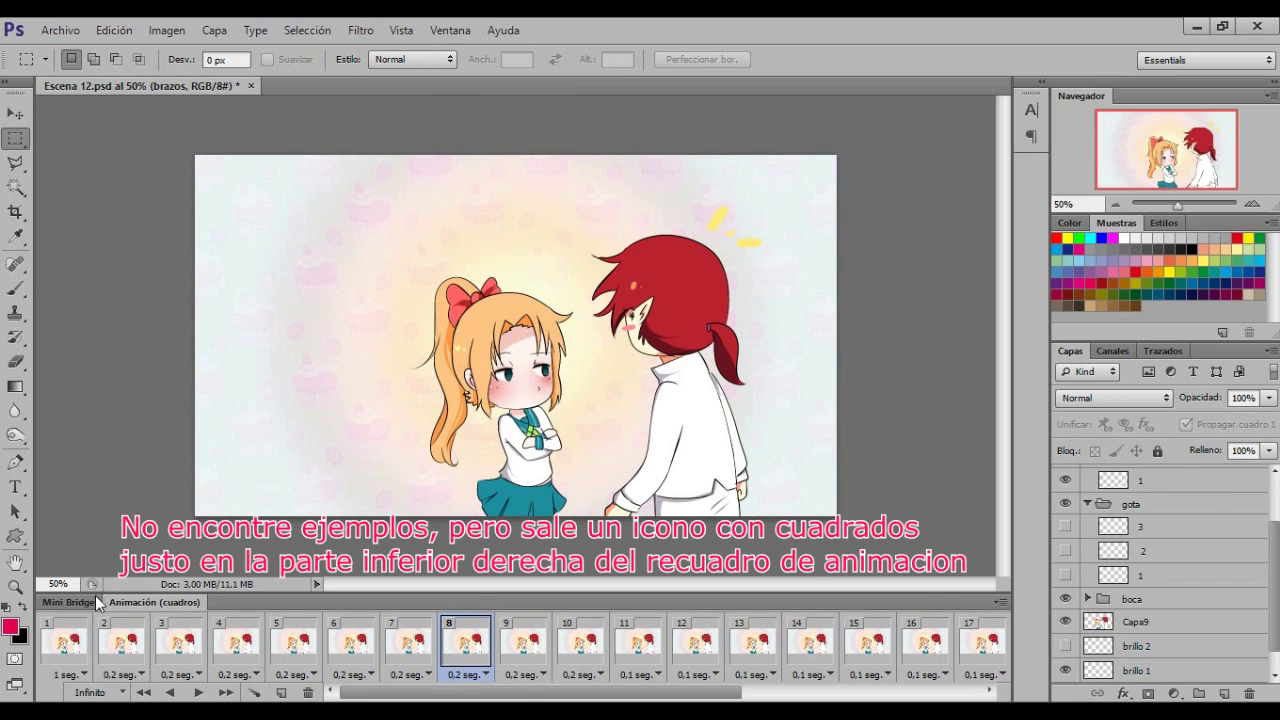
- Set the delay of frame 2 to 0,2 seconds and that of frame 1 to 1,00 seconds
click(130, 675)
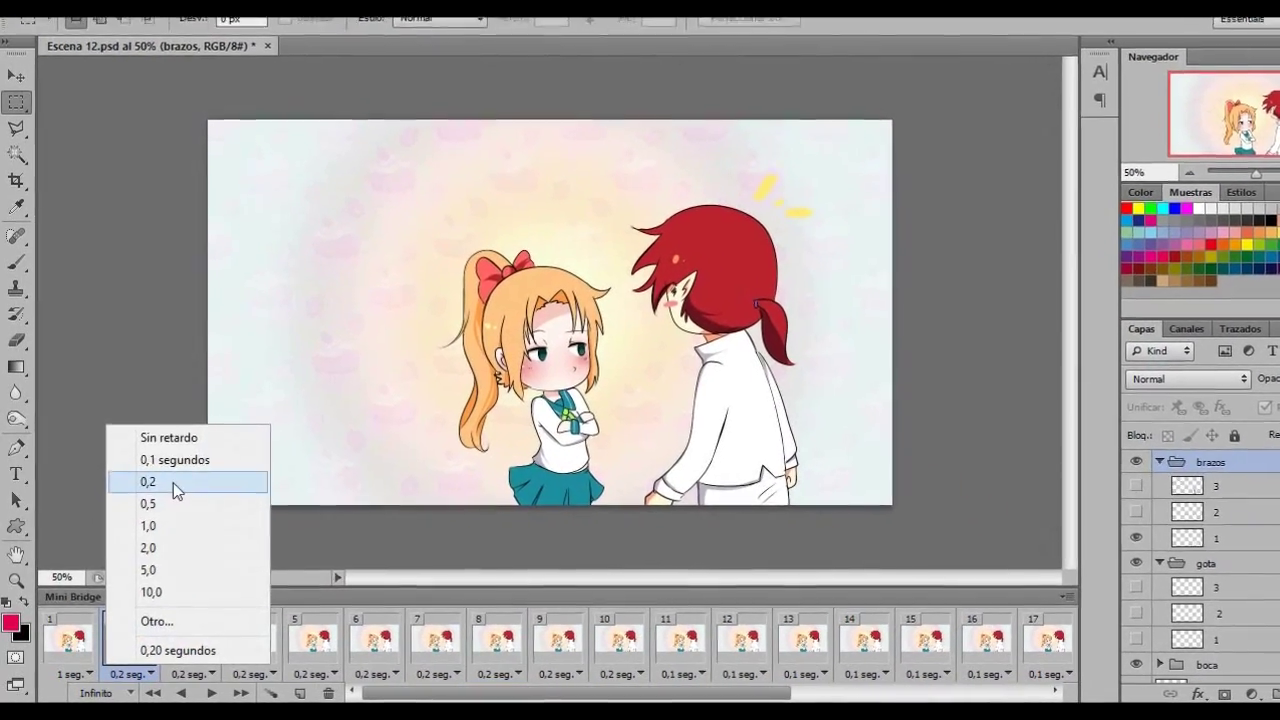
click(171, 489)
click(78, 674)
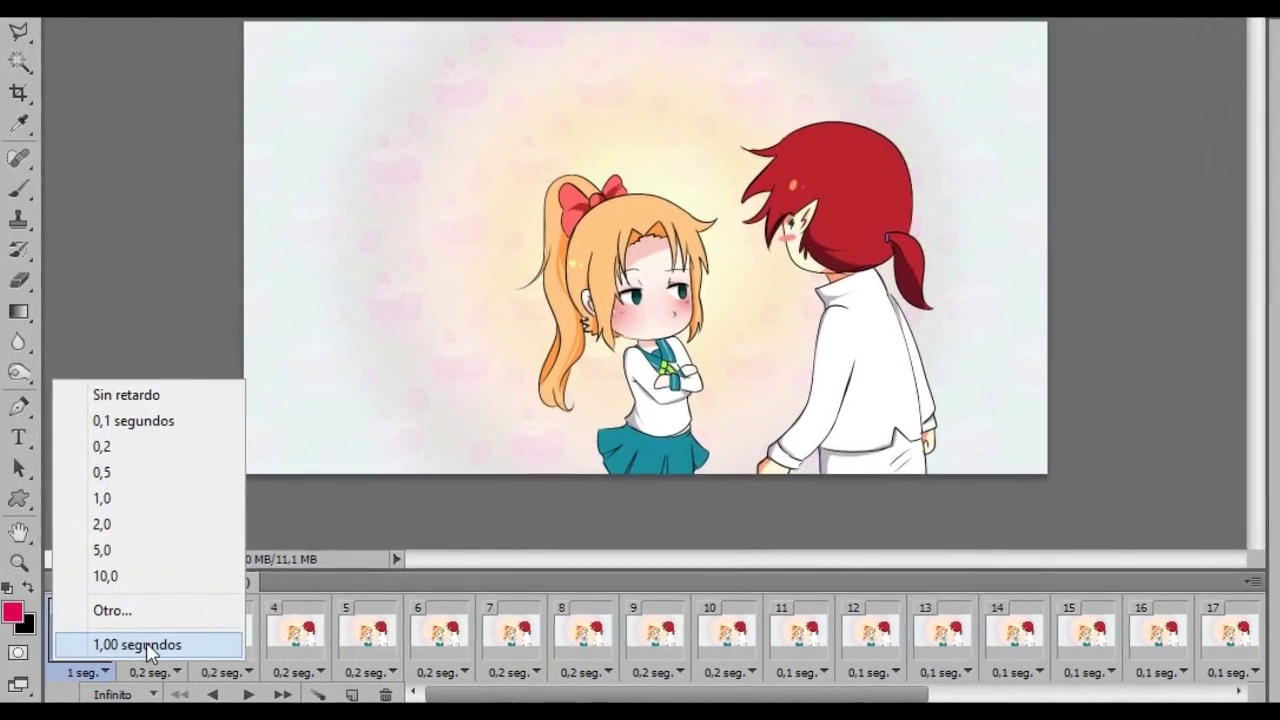
click(149, 645)
- Define a custom delay of 1 second for frame 1
click(106, 673)
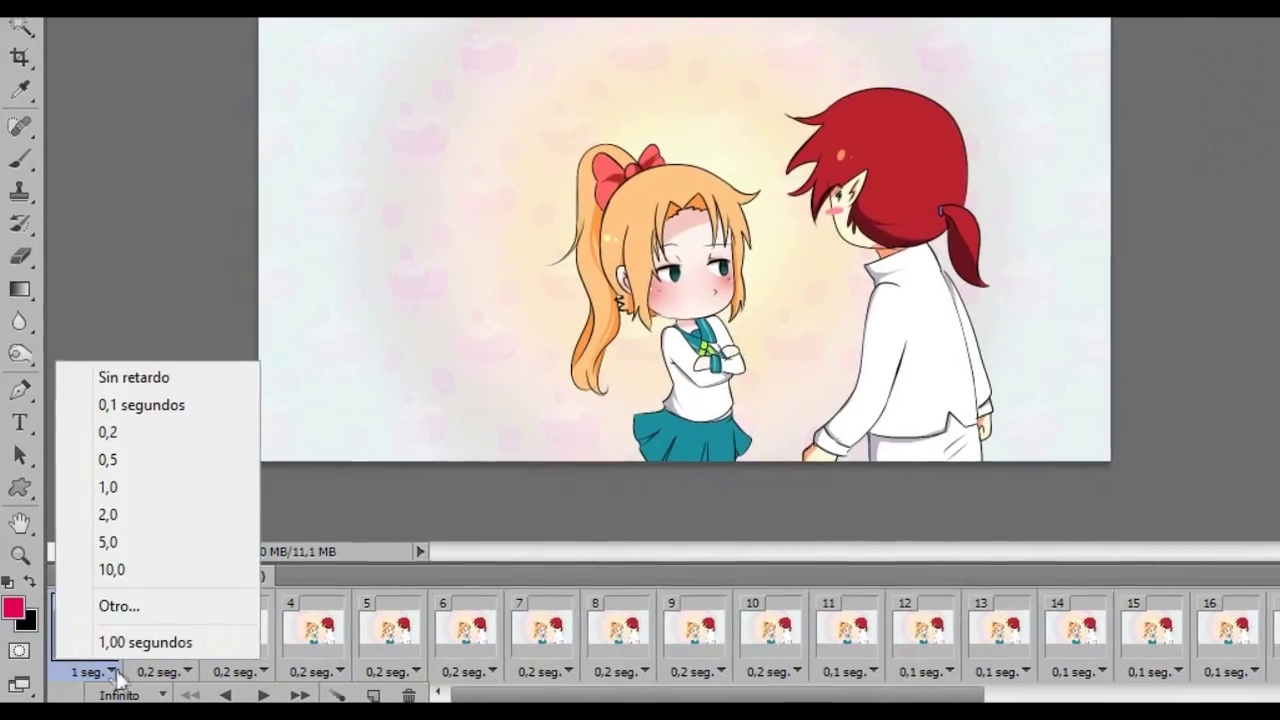
click(158, 604)
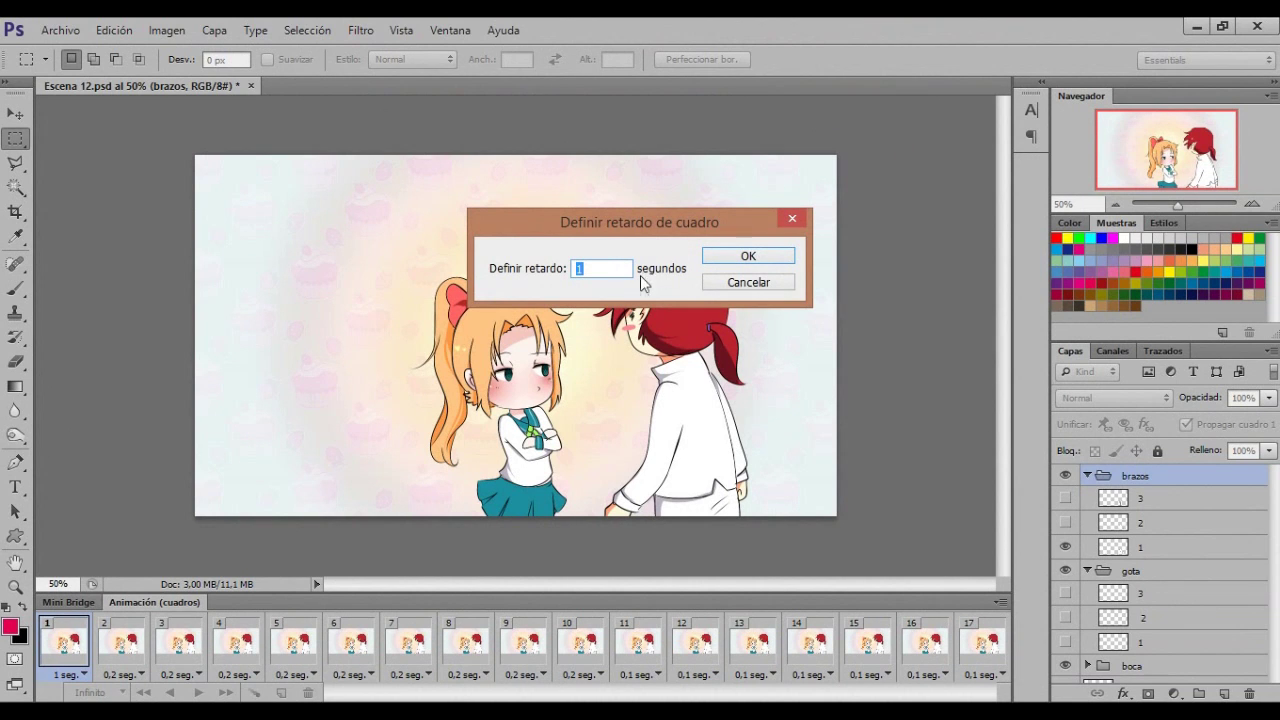
click(767, 257)
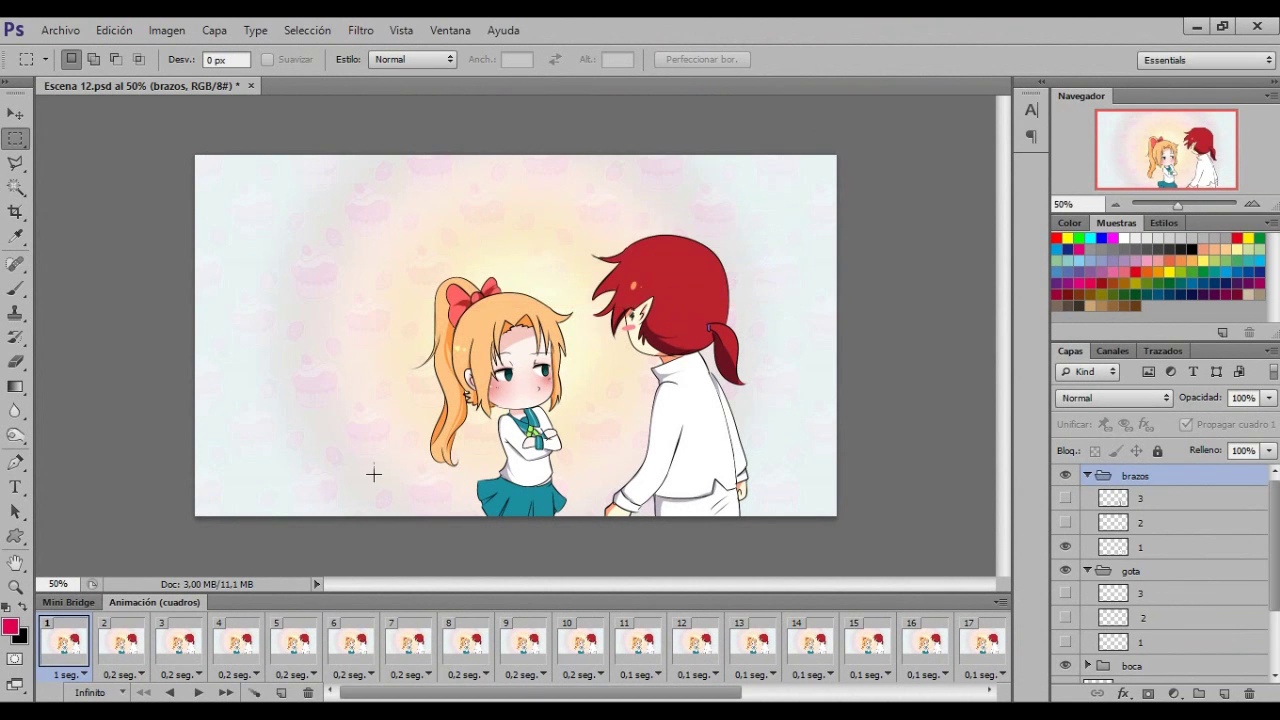
- Look through the frames of the animation timeline and display its loop options
drag(376, 694, 656, 700)
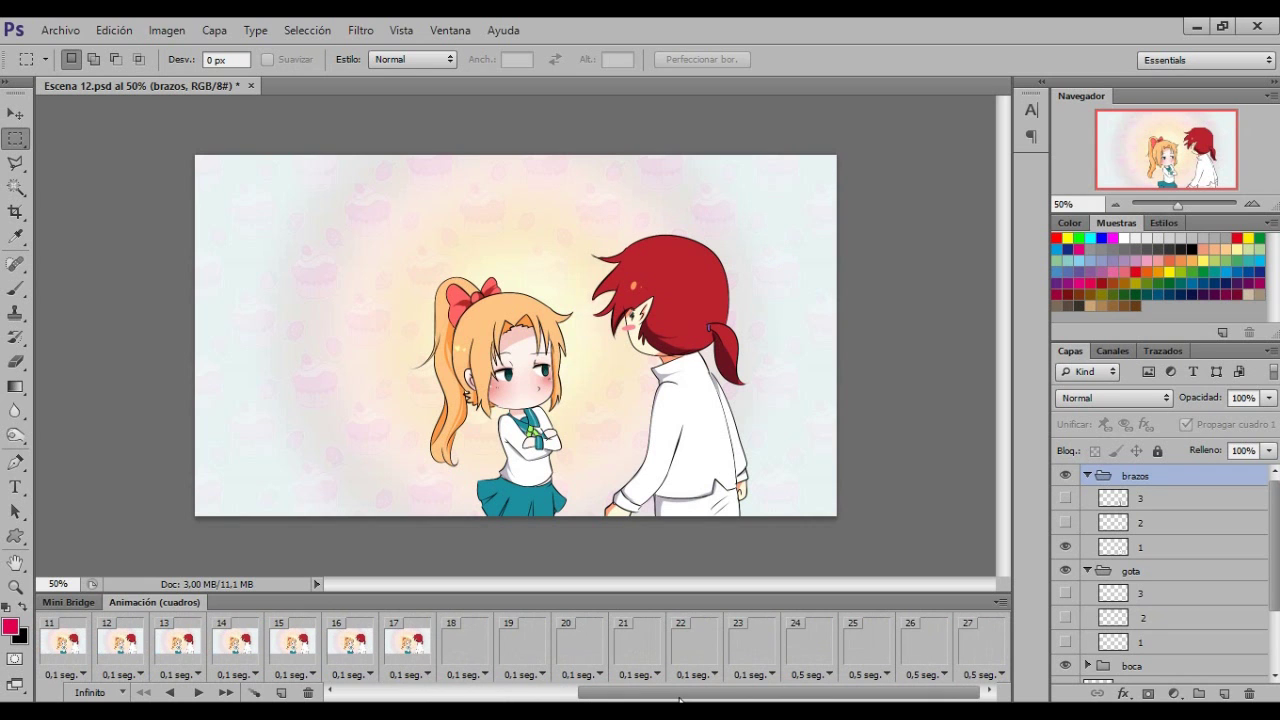
drag(916, 693, 676, 693)
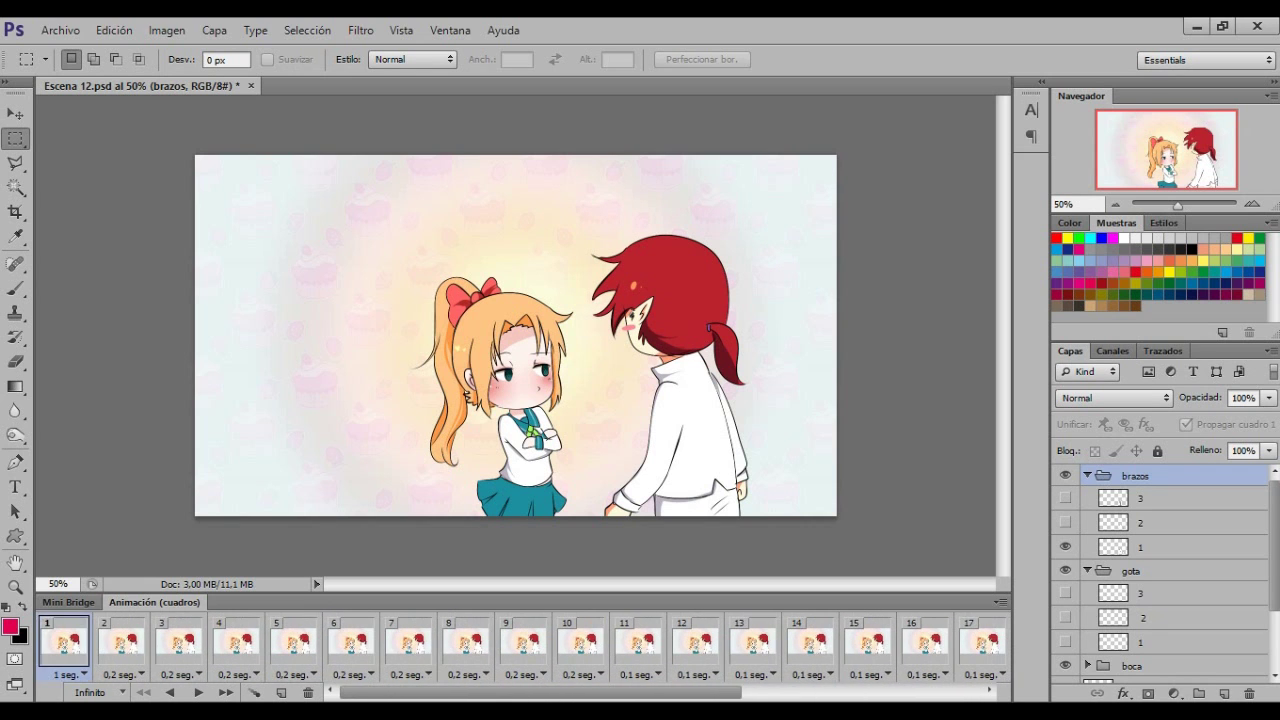
click(123, 692)
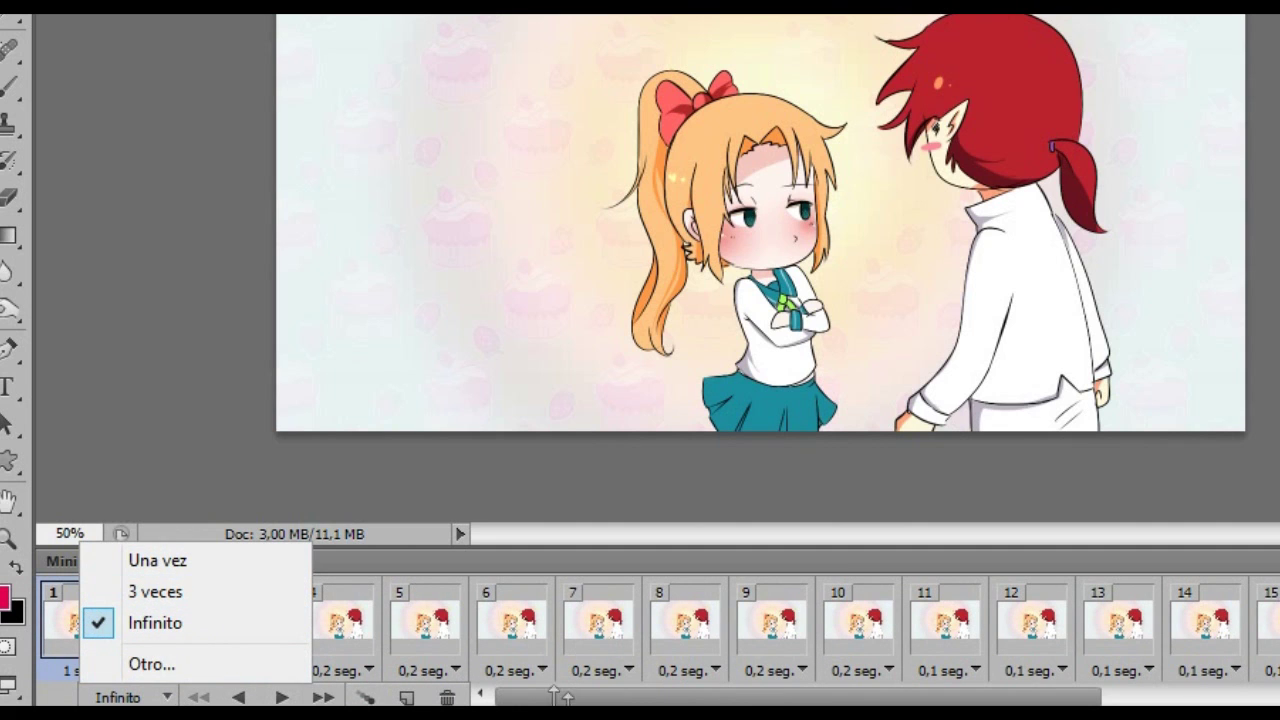
click(282, 699)
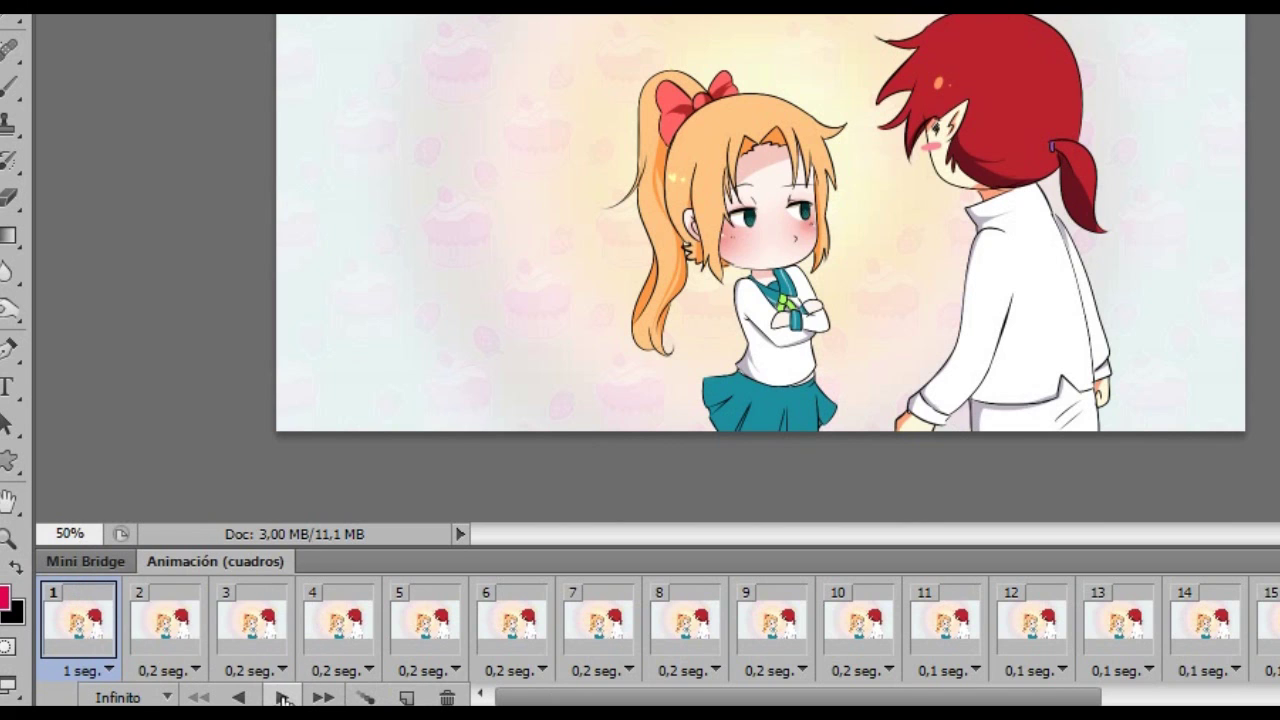
- Step through several frames back to frame 1, and play and stop the animation
click(160, 630)
click(252, 625)
click(392, 624)
click(502, 624)
click(680, 625)
click(105, 630)
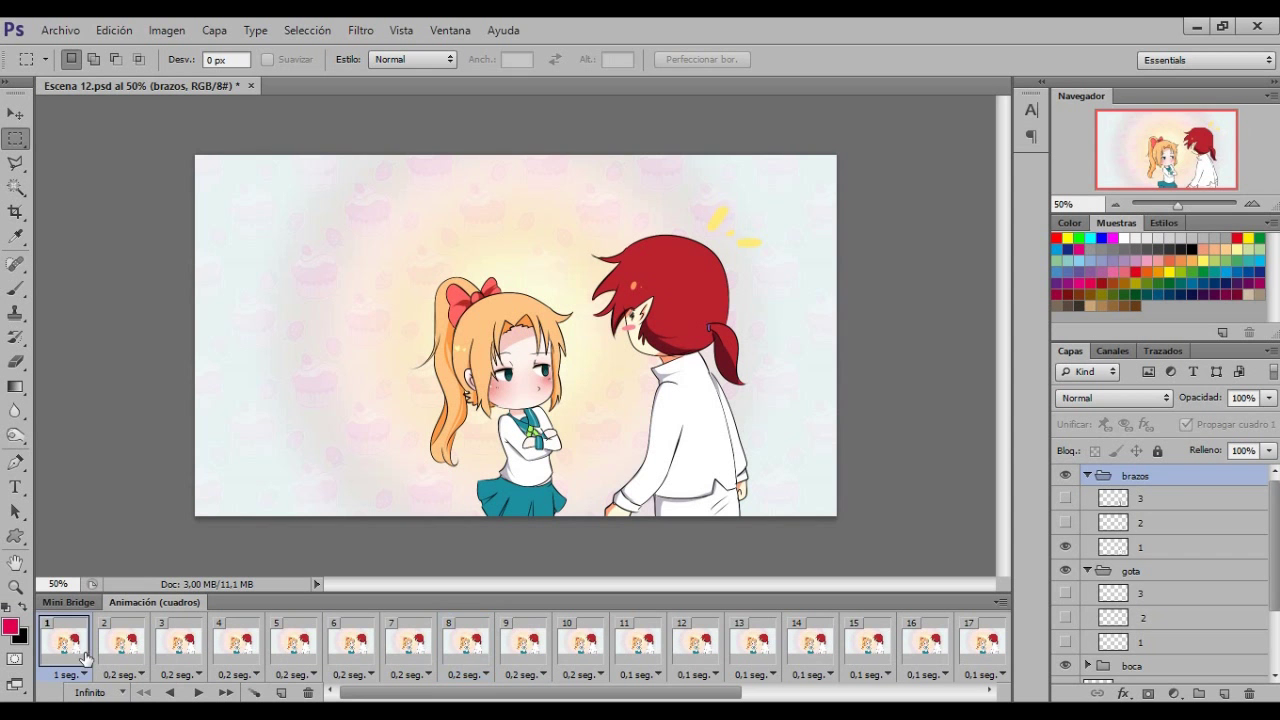
click(198, 692)
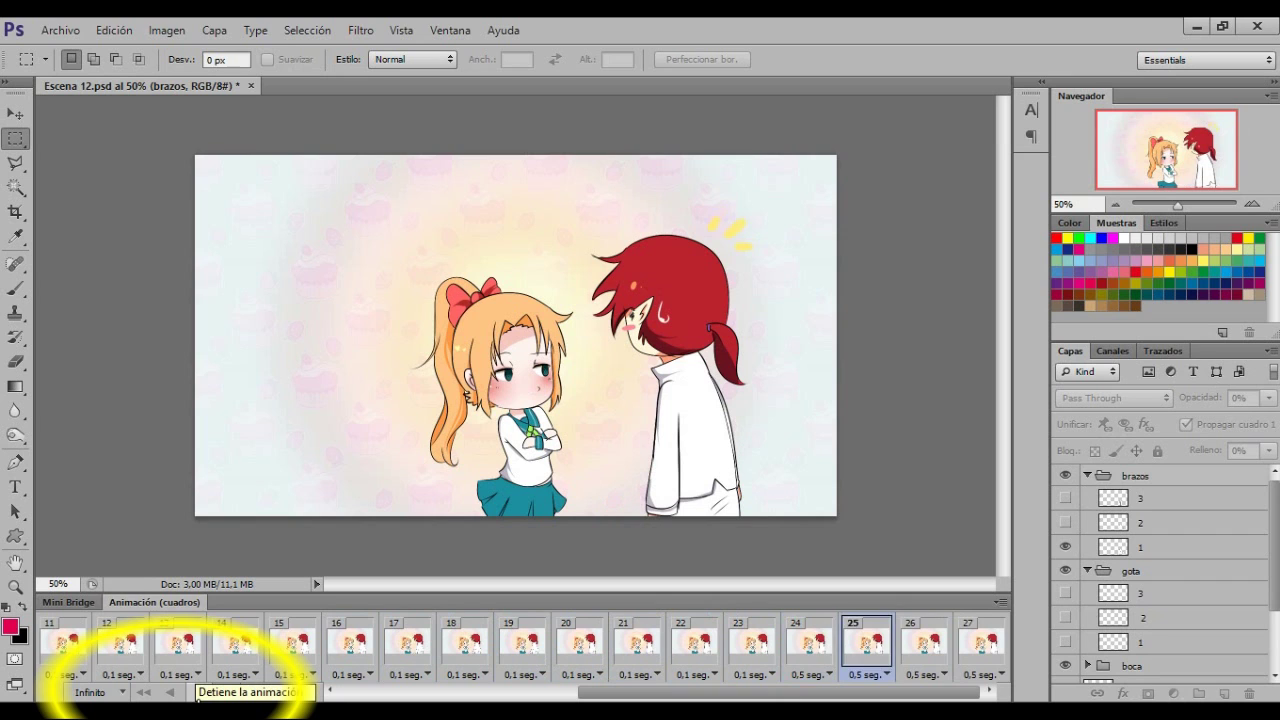
click(197, 693)
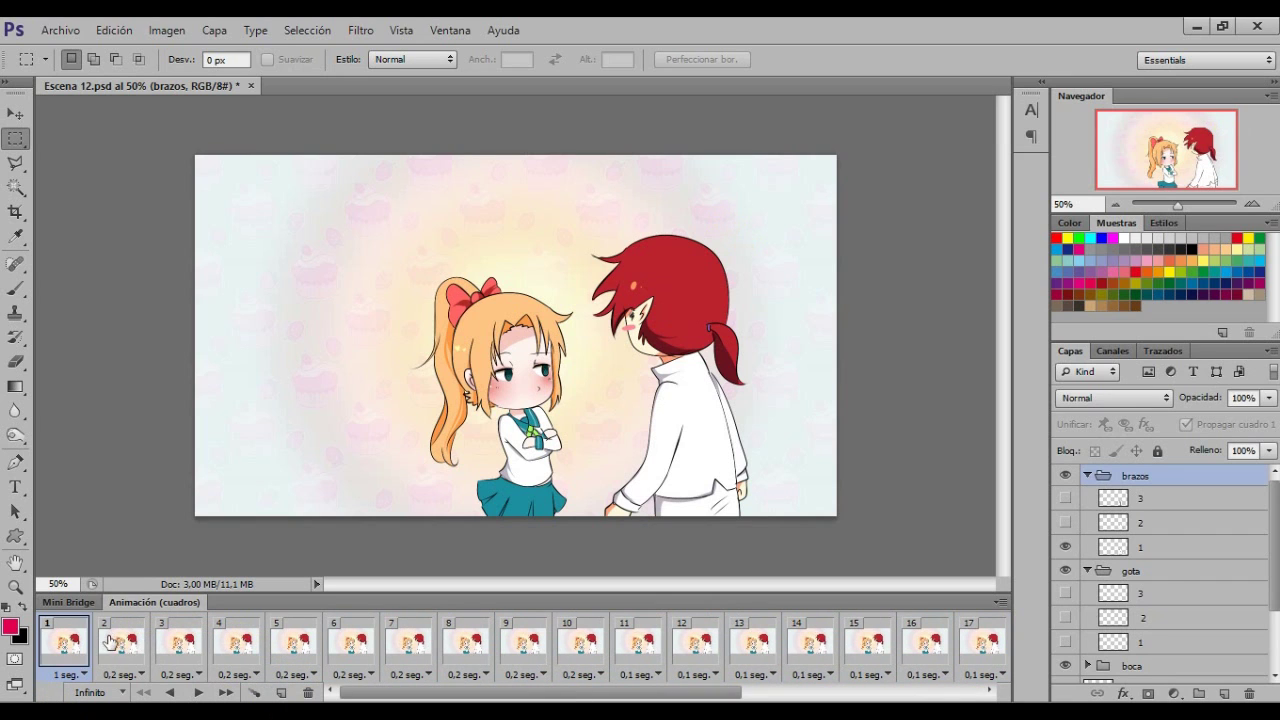
- Review frames 2 and 3 of the animation with their layers, and play the animation
click(120, 641)
scroll(1160, 560, down, 4)
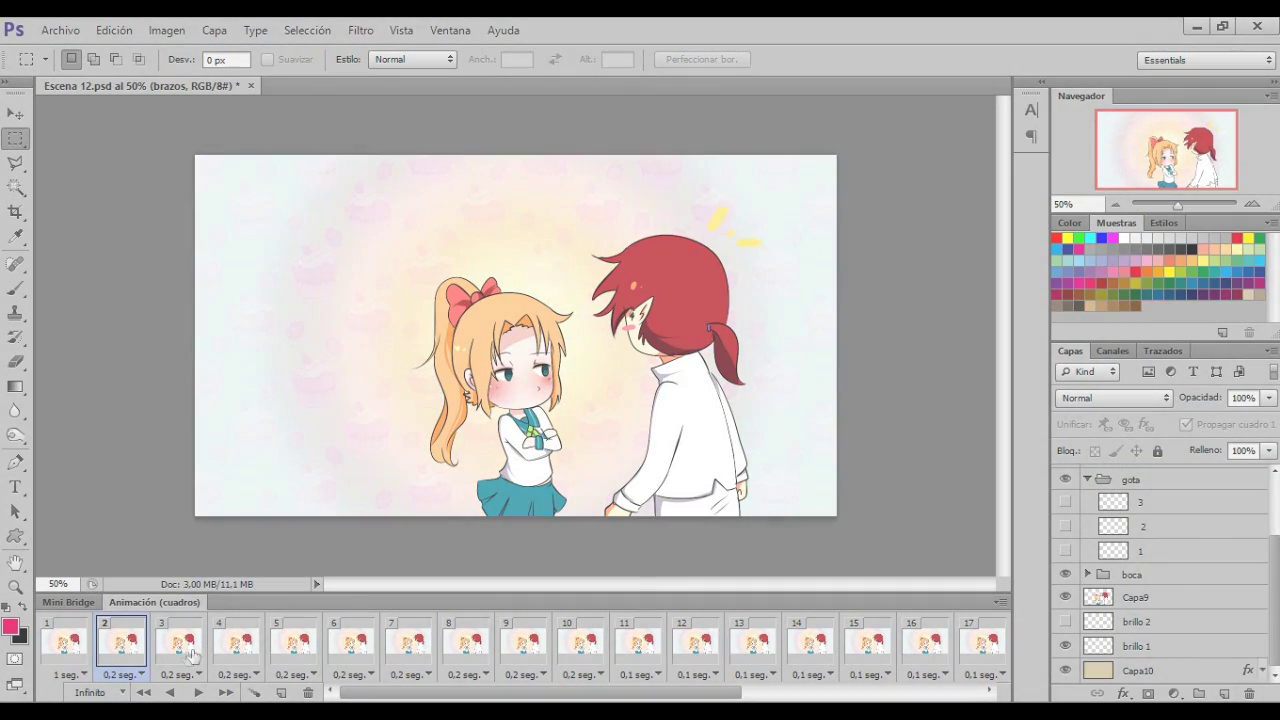
click(178, 642)
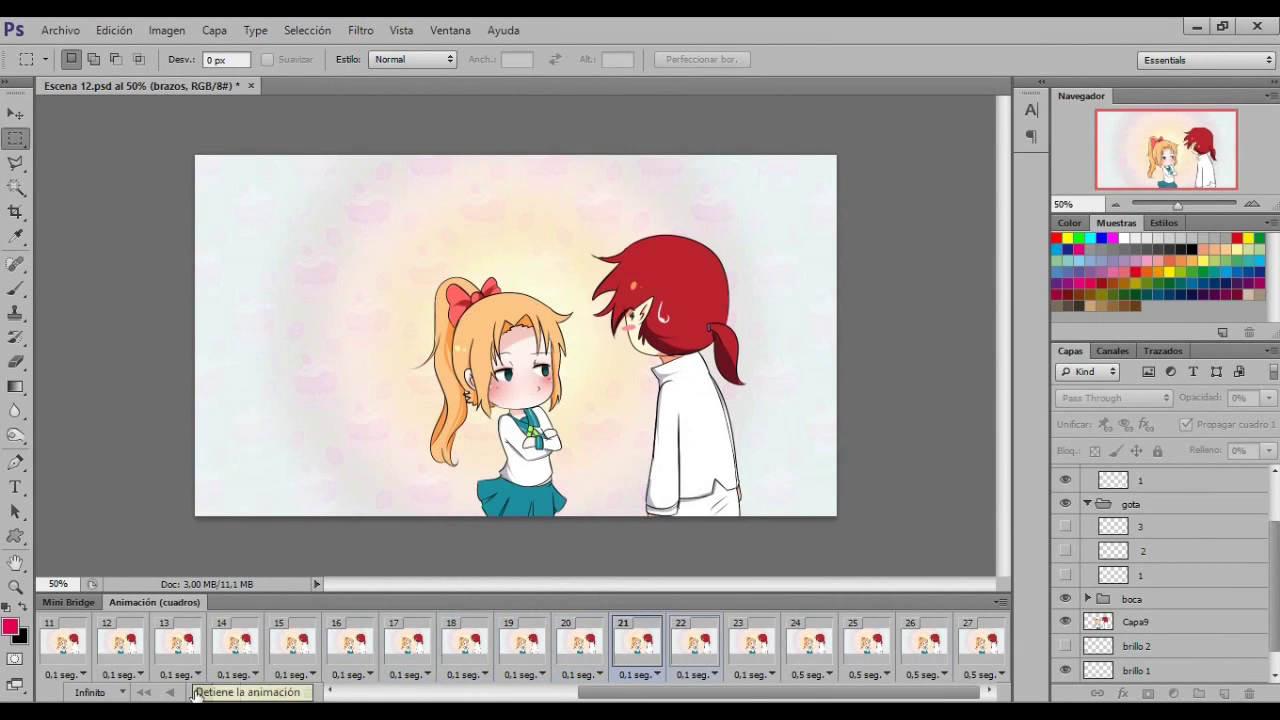
- Export the animation for web as a 256-colour GIF with infinite looping, saved on the desktop as Escena-12
click(60, 30)
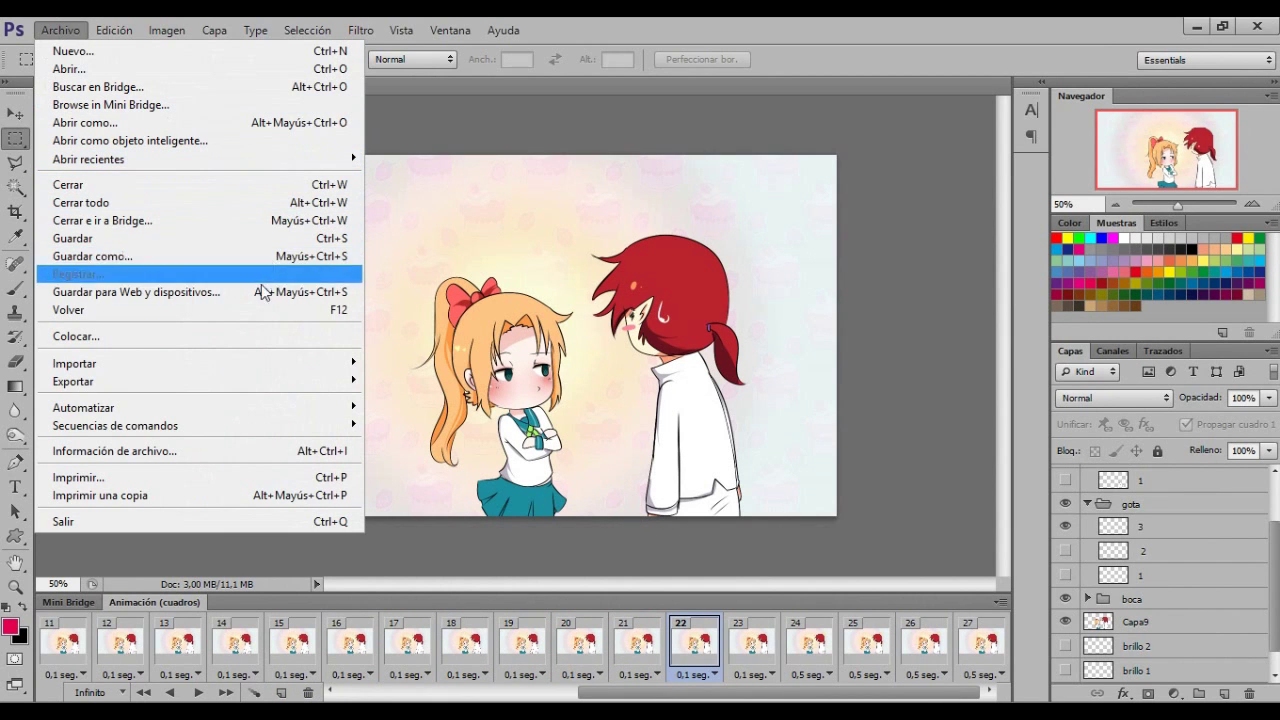
click(225, 293)
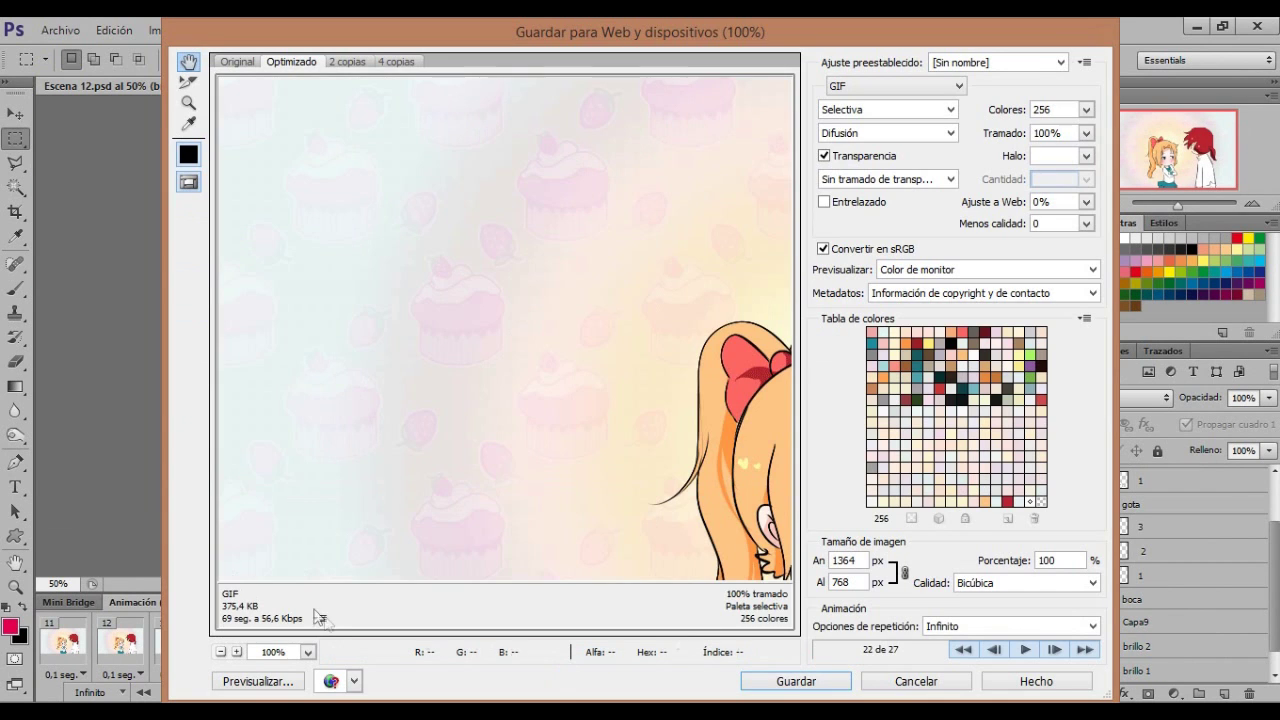
click(220, 651)
click(220, 651)
click(220, 651)
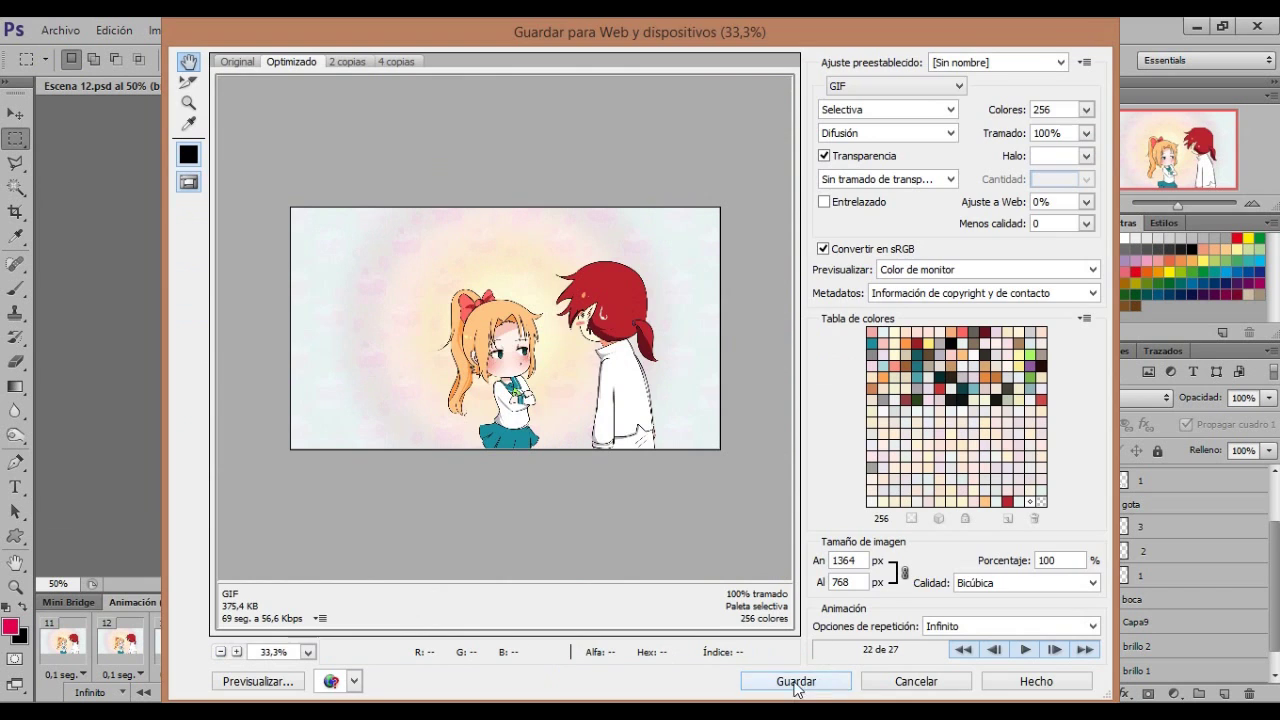
click(796, 681)
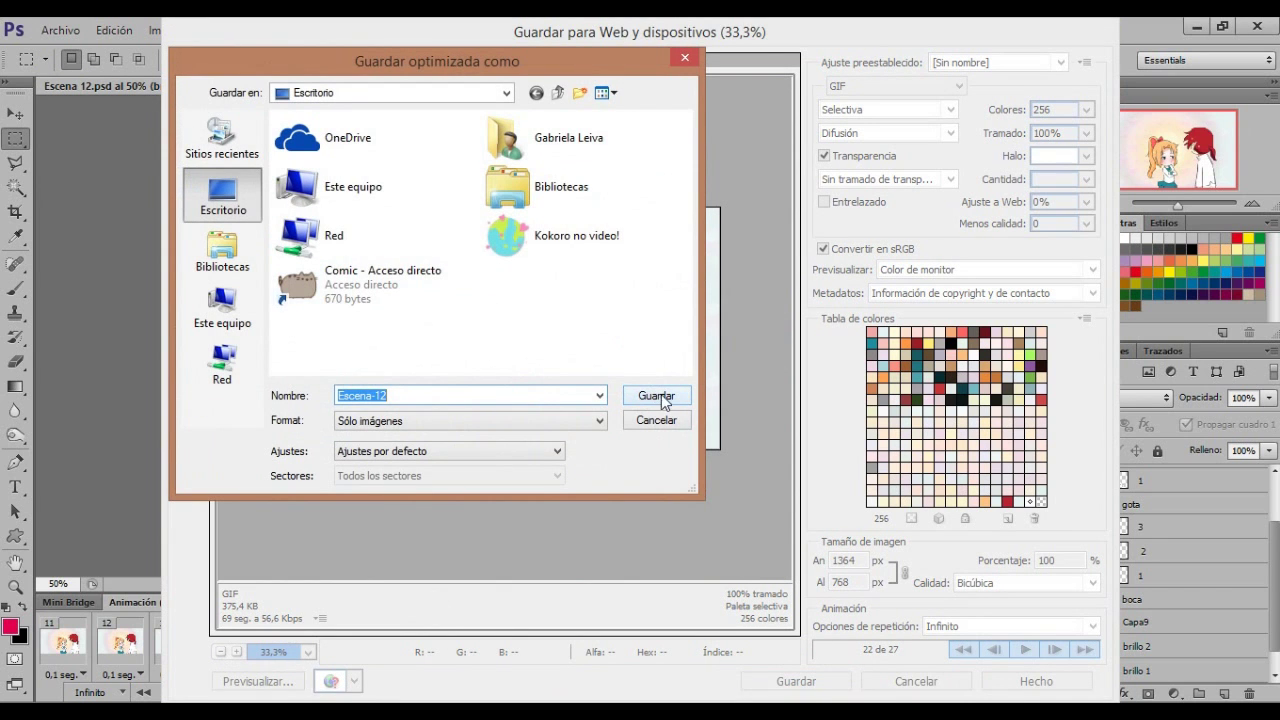
click(734, 394)
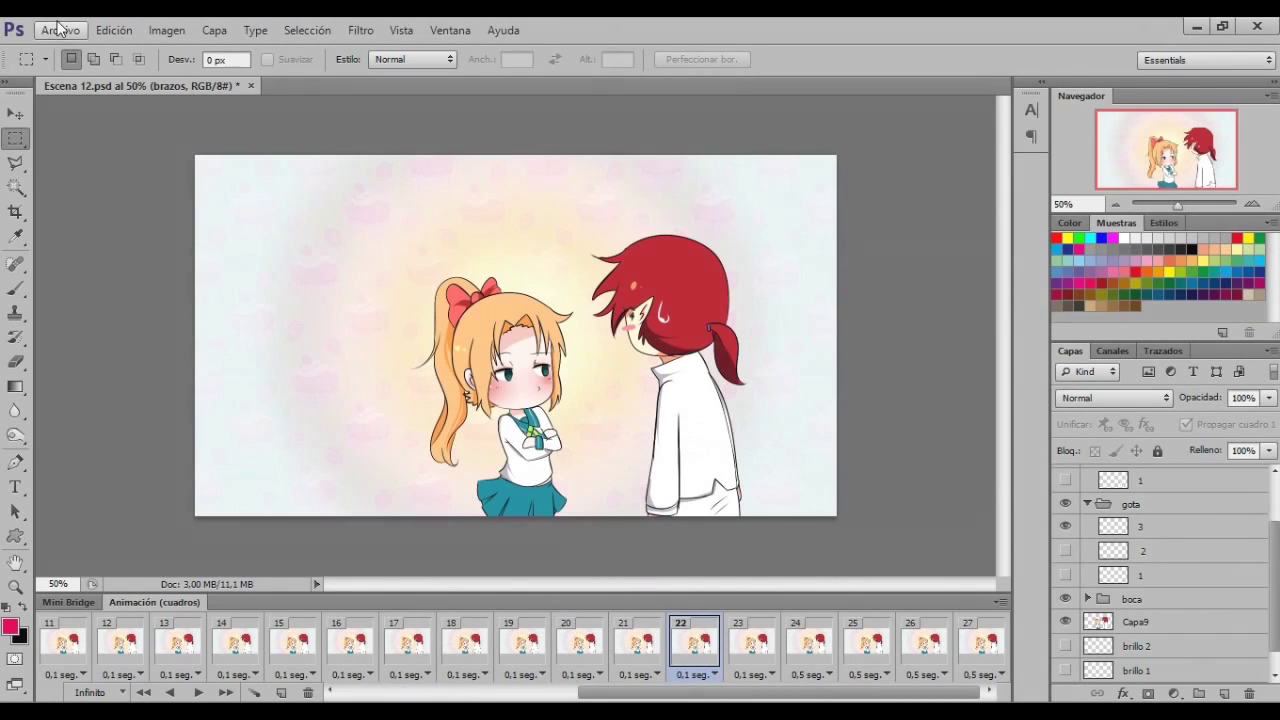
- Set up a video export of the animation in H.264 format with the High Quality preset
click(64, 31)
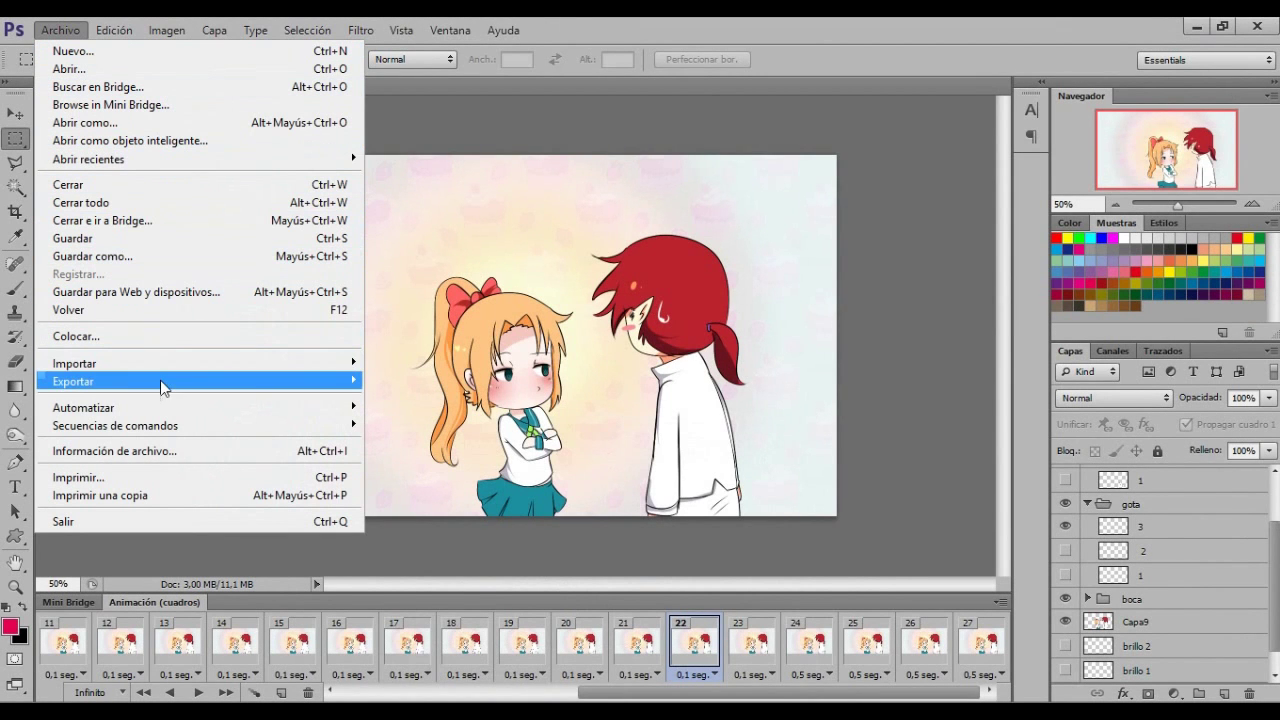
mouse_move(160, 380)
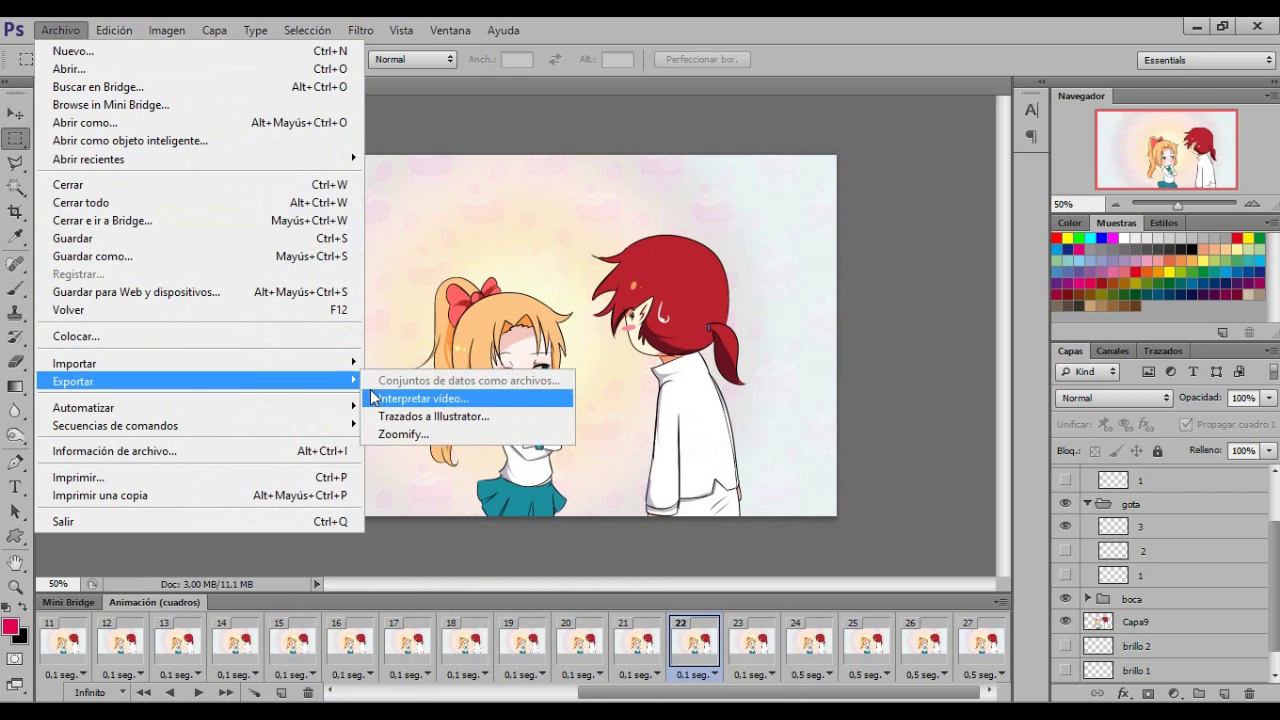
click(418, 400)
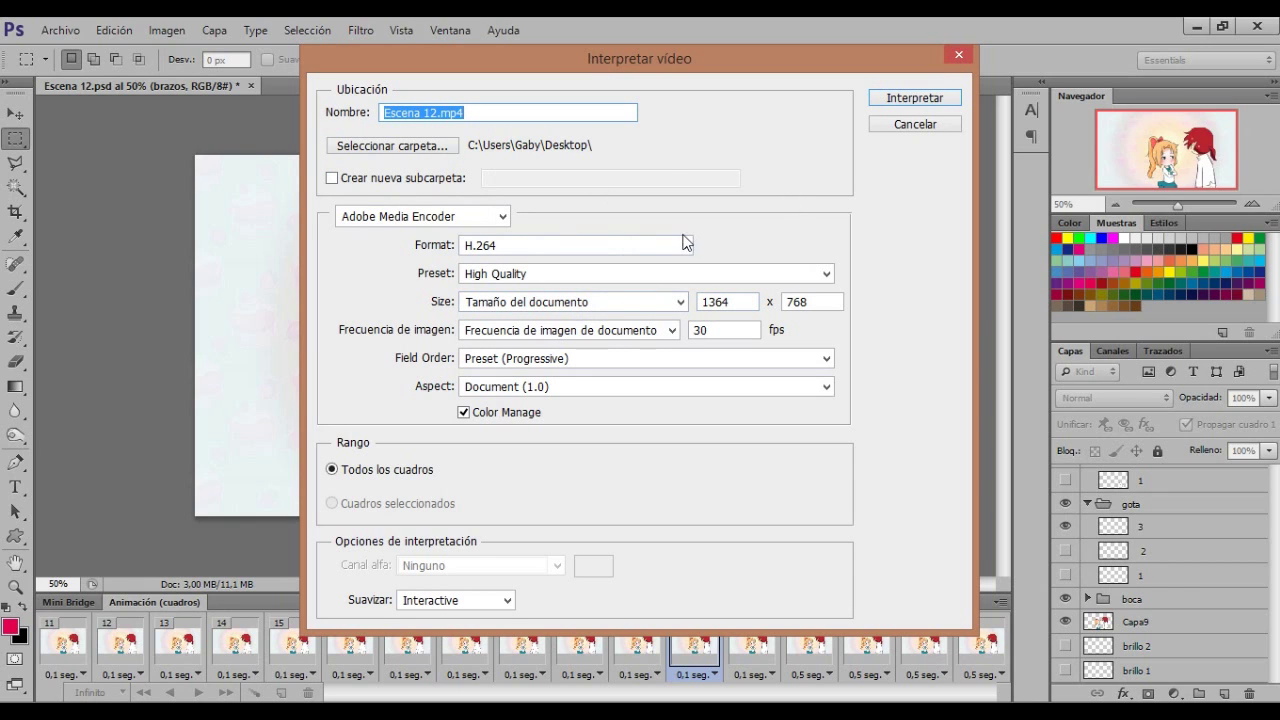
click(685, 246)
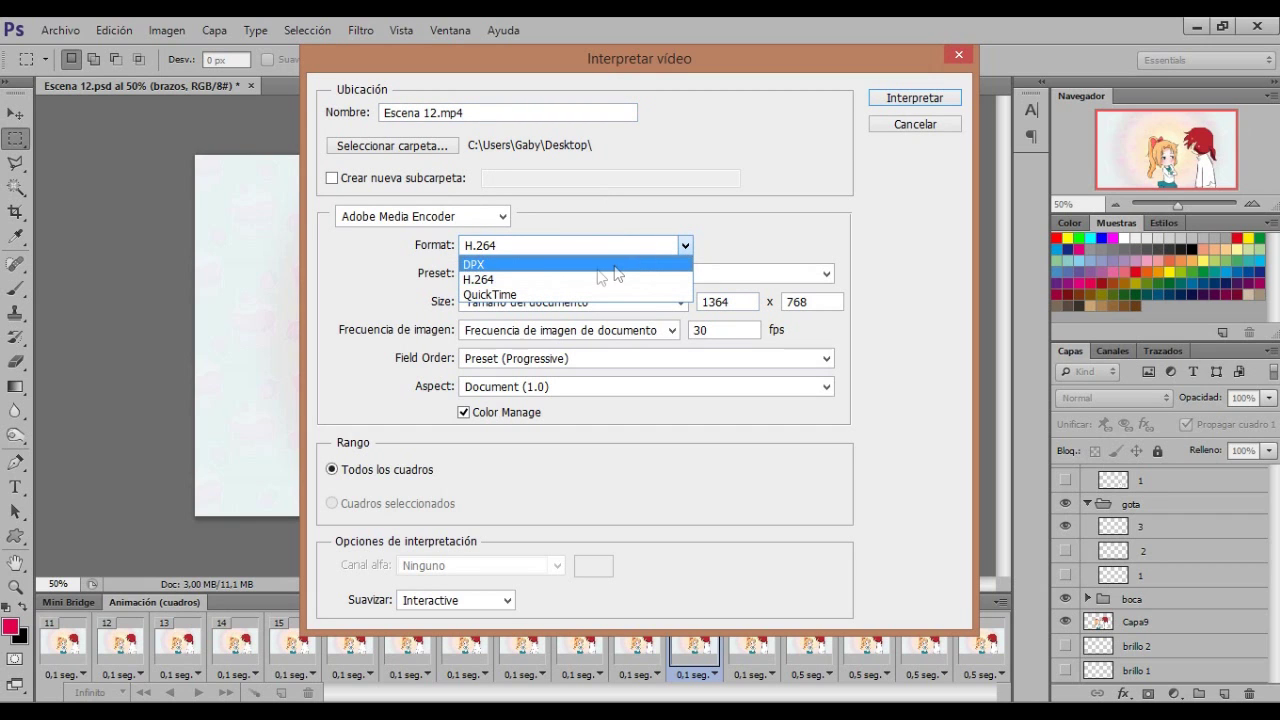
click(502, 281)
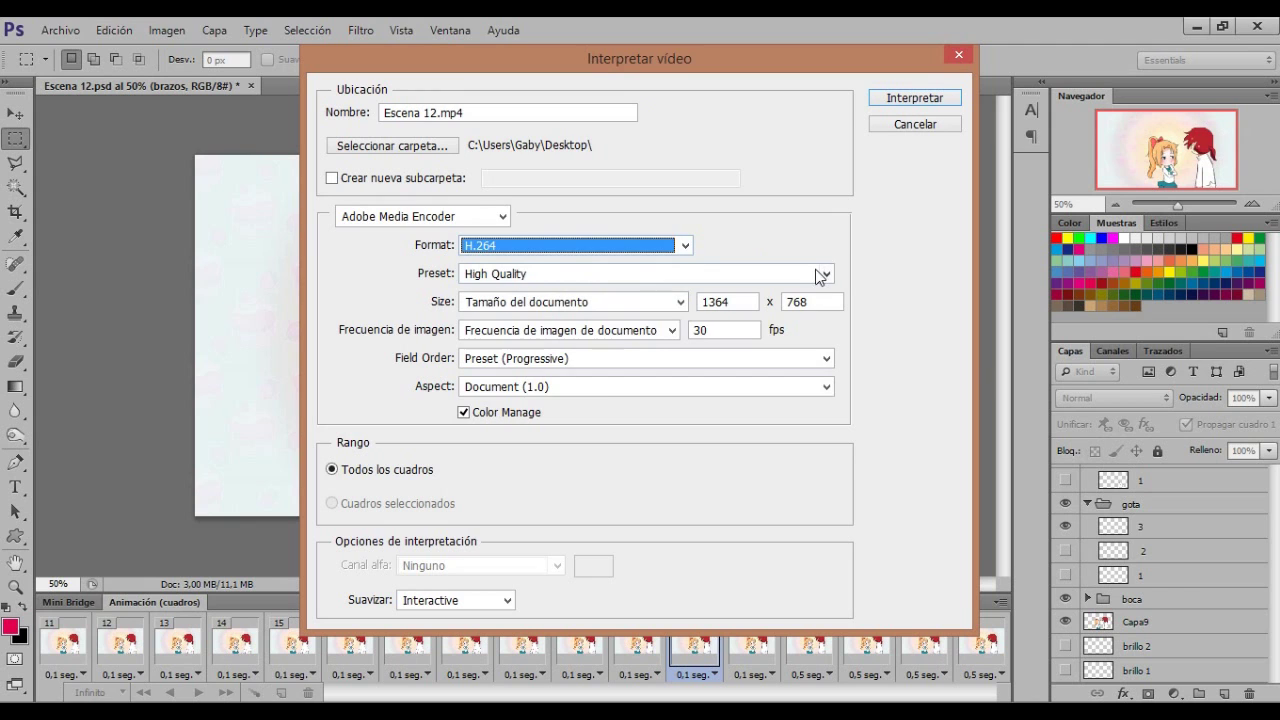
click(816, 276)
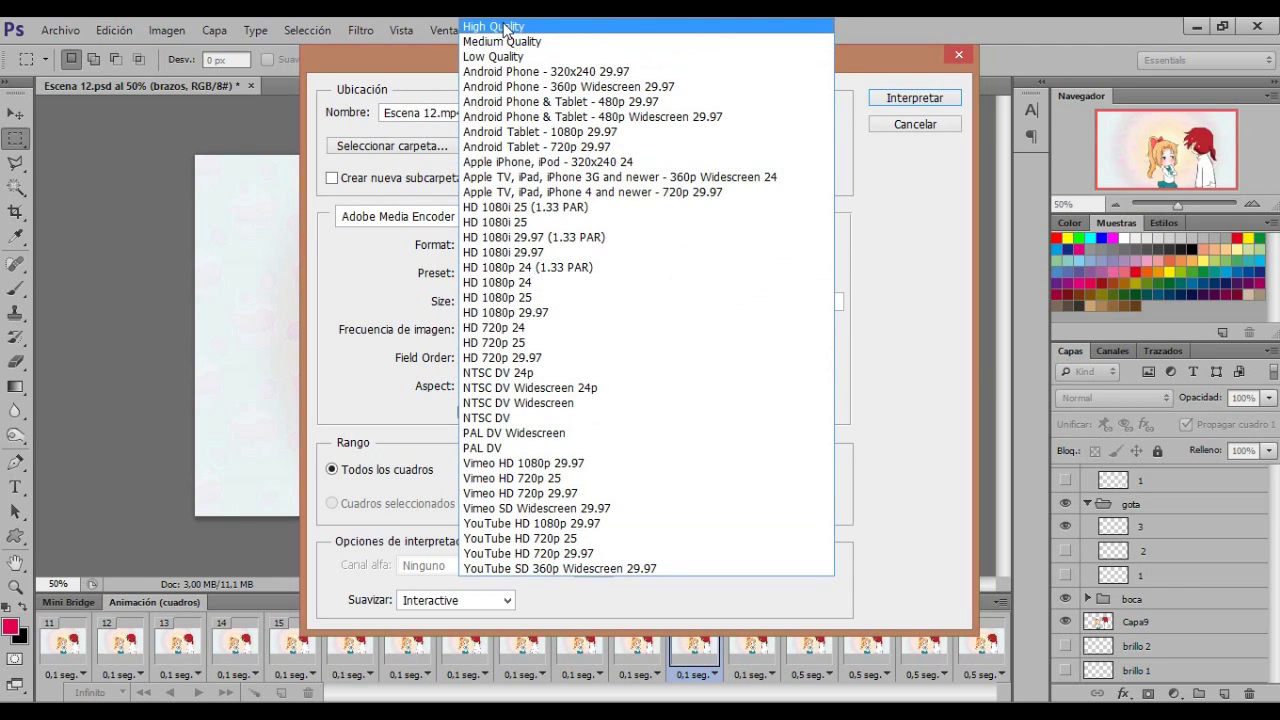
click(910, 307)
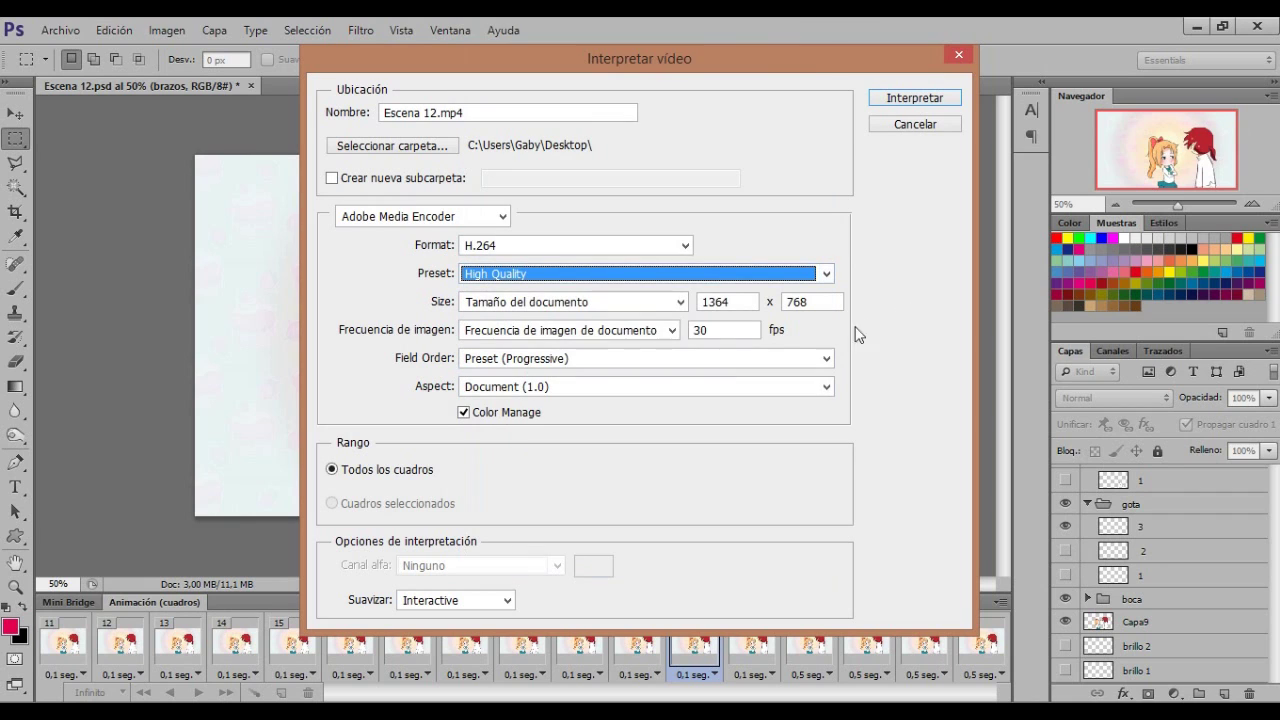
- Render the video at the document size of 1364 x 768 and 30 fps, and open the rendered Escena 12 from the desktop
click(736, 308)
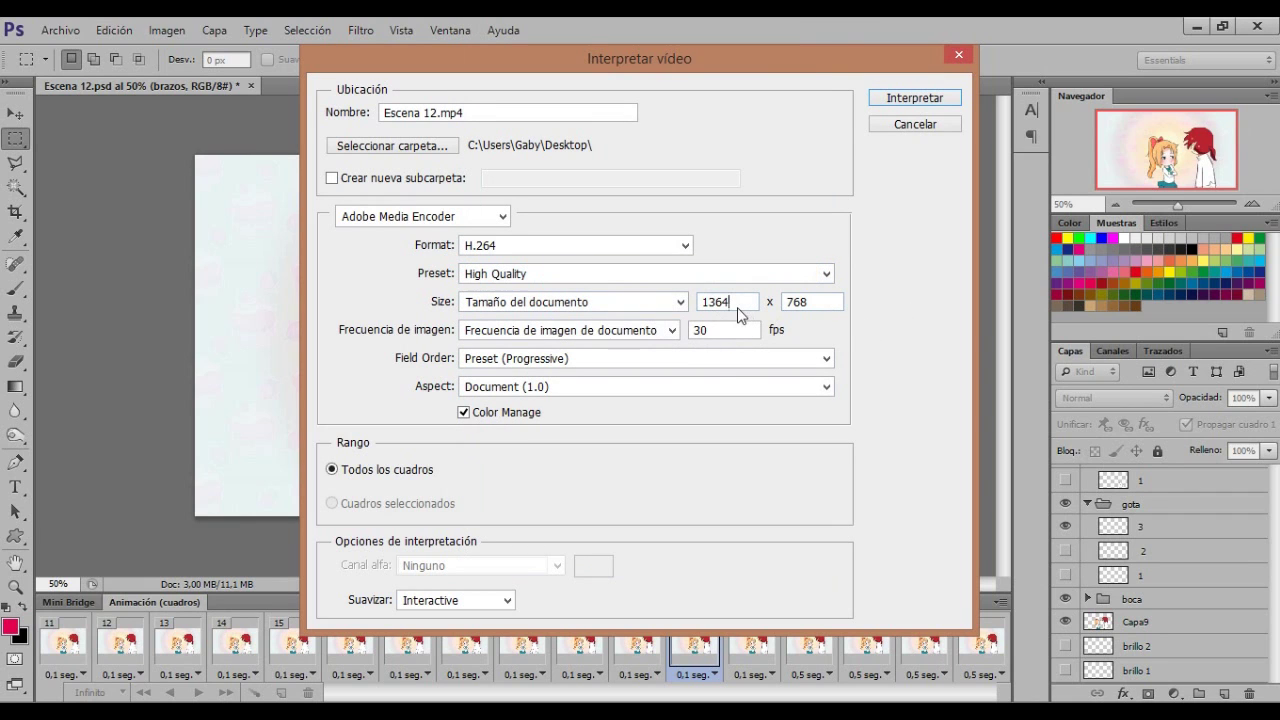
click(636, 301)
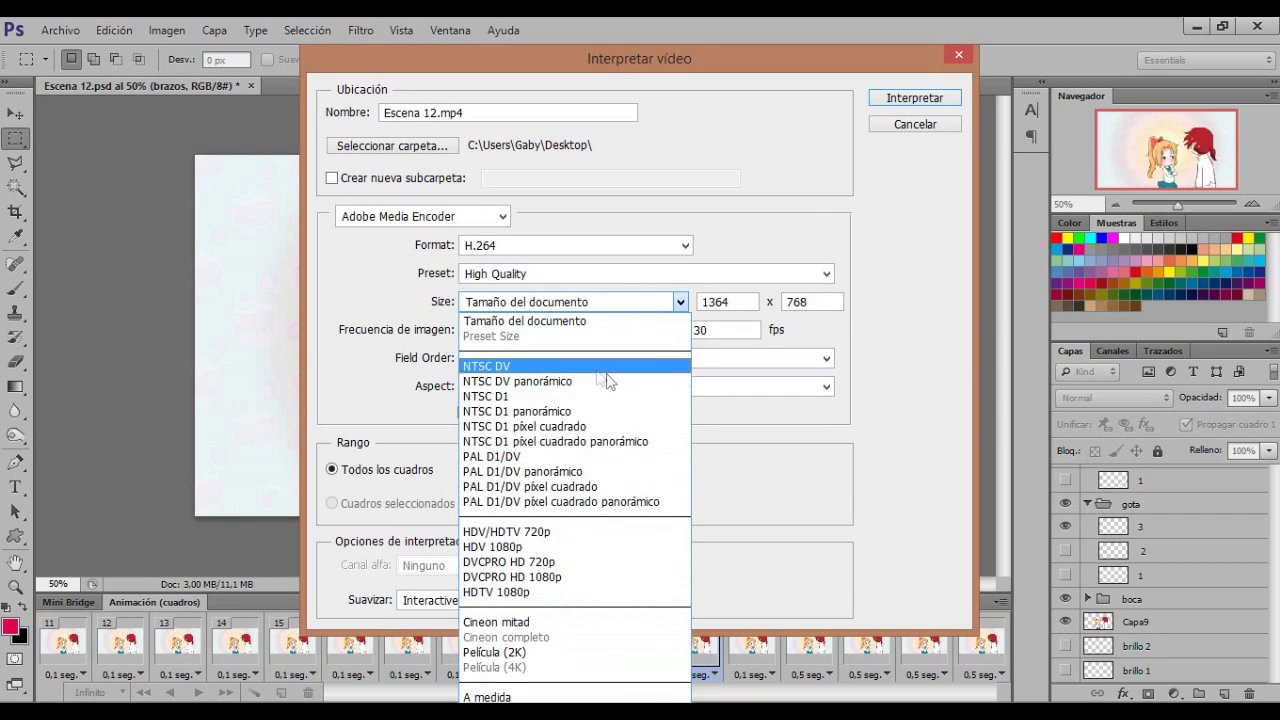
click(834, 456)
click(730, 331)
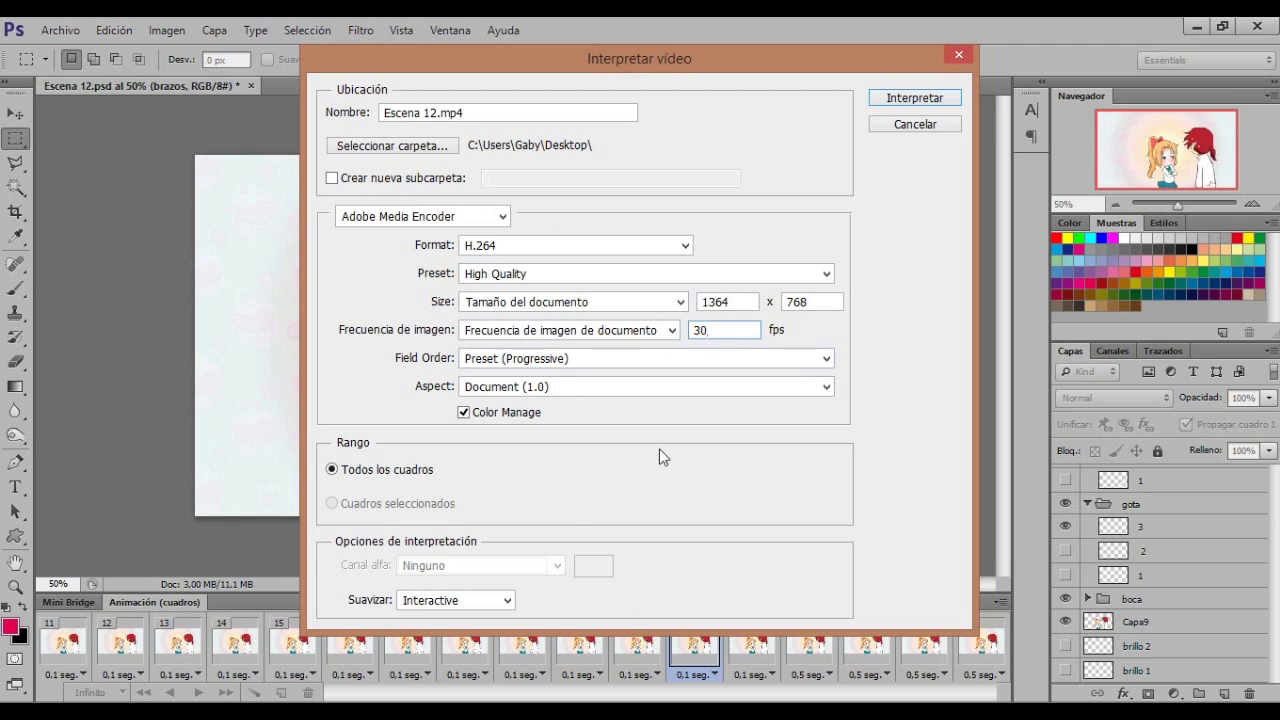
click(929, 103)
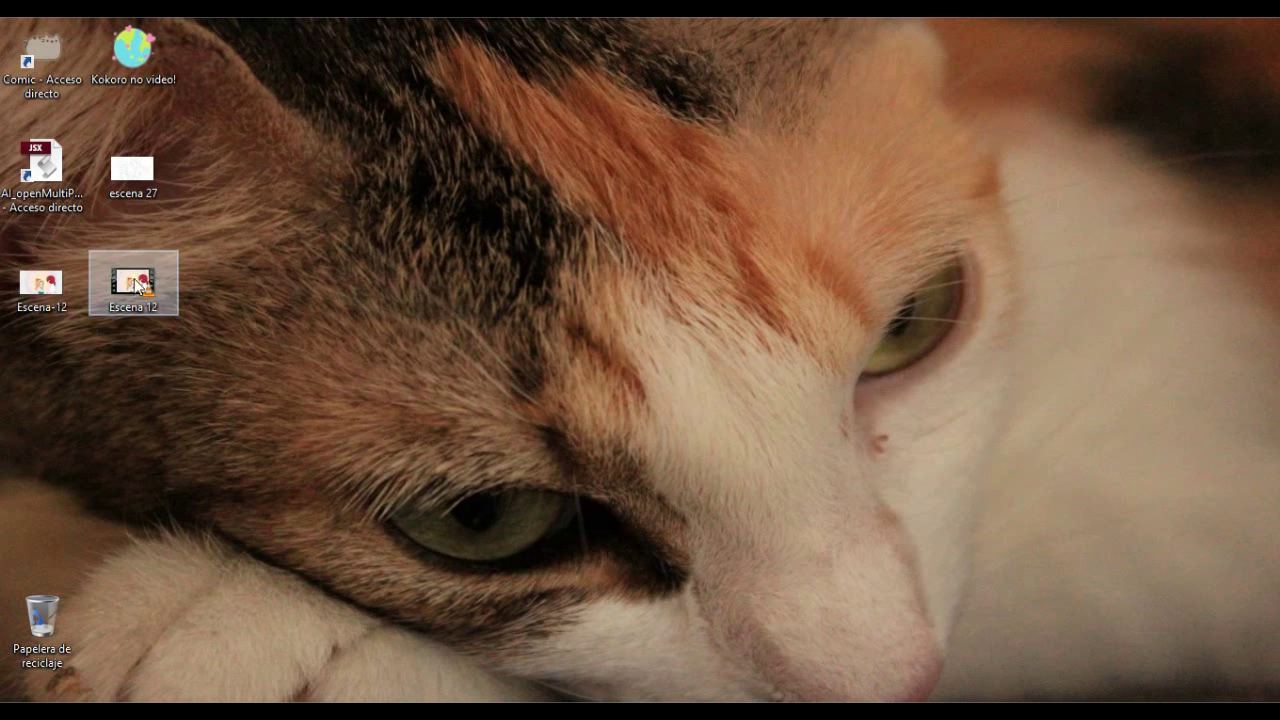
click(135, 286)
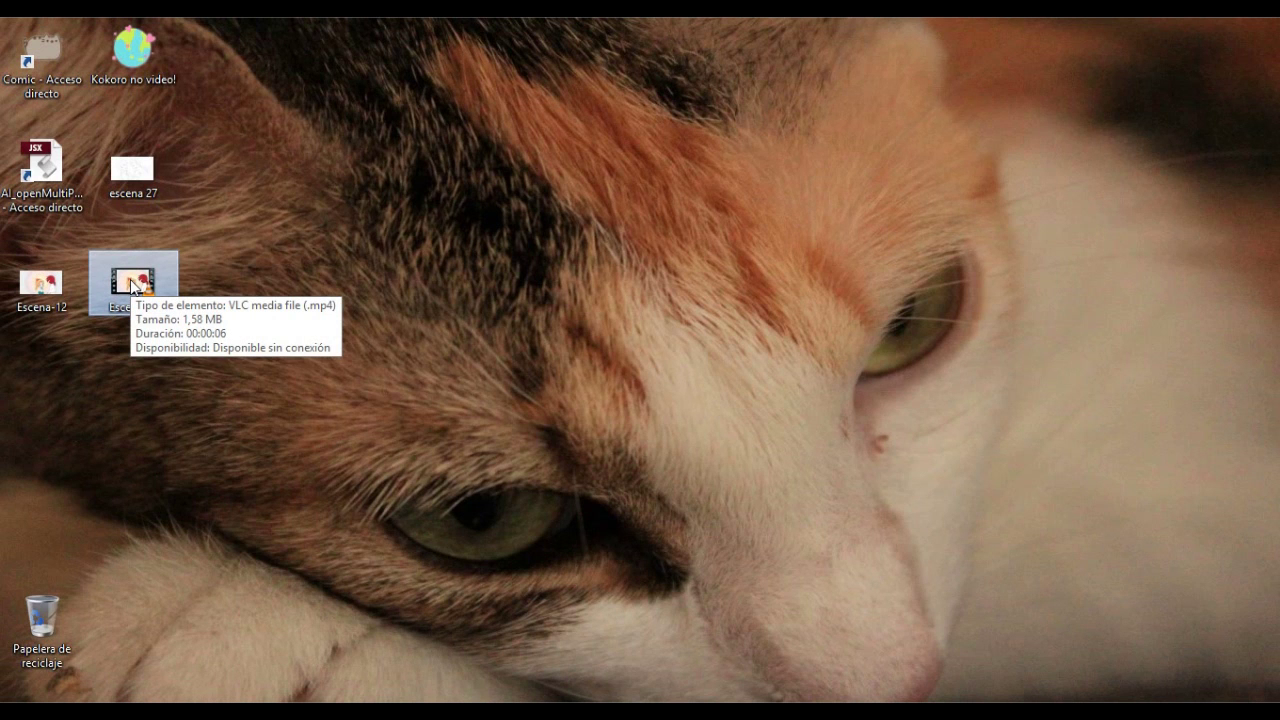
double_click(135, 286)
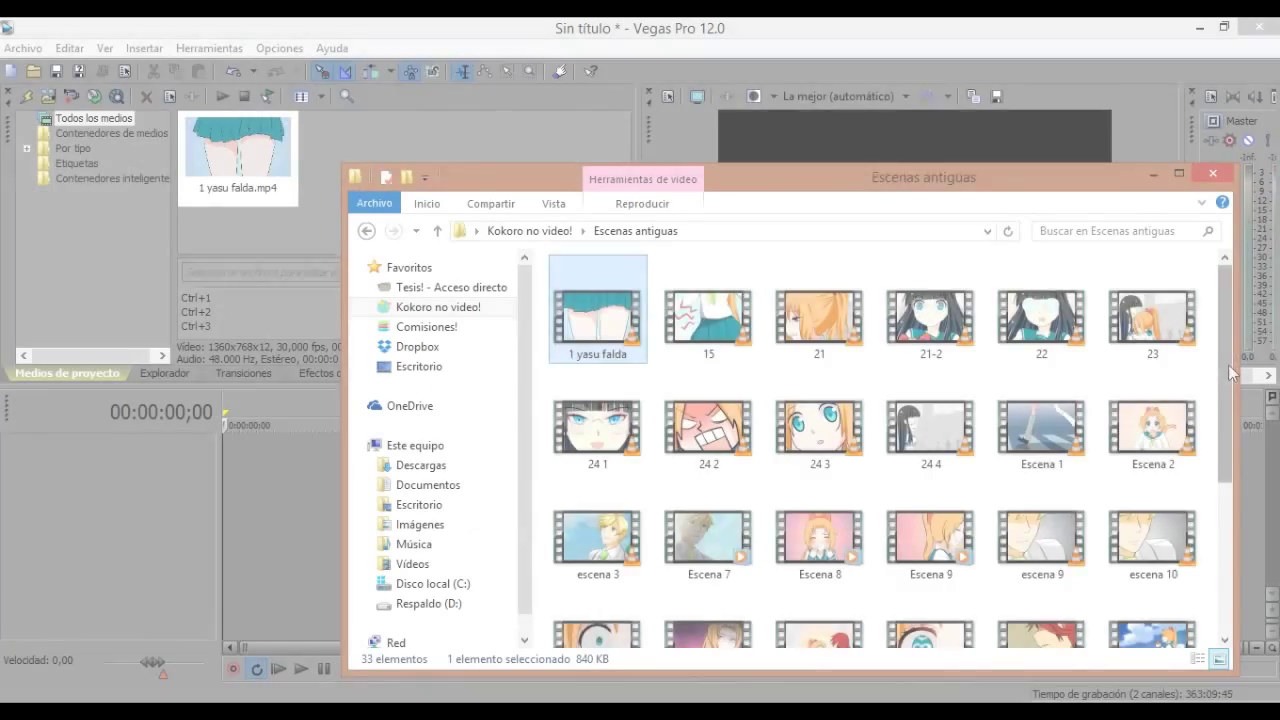
- Import the clips escena 3, Escena 11 (1) and 24 1 from the Escenas antiguas folder into the Vegas Pro project media
scroll(1222, 378, down, 5)
scroll(1222, 378, up, 4)
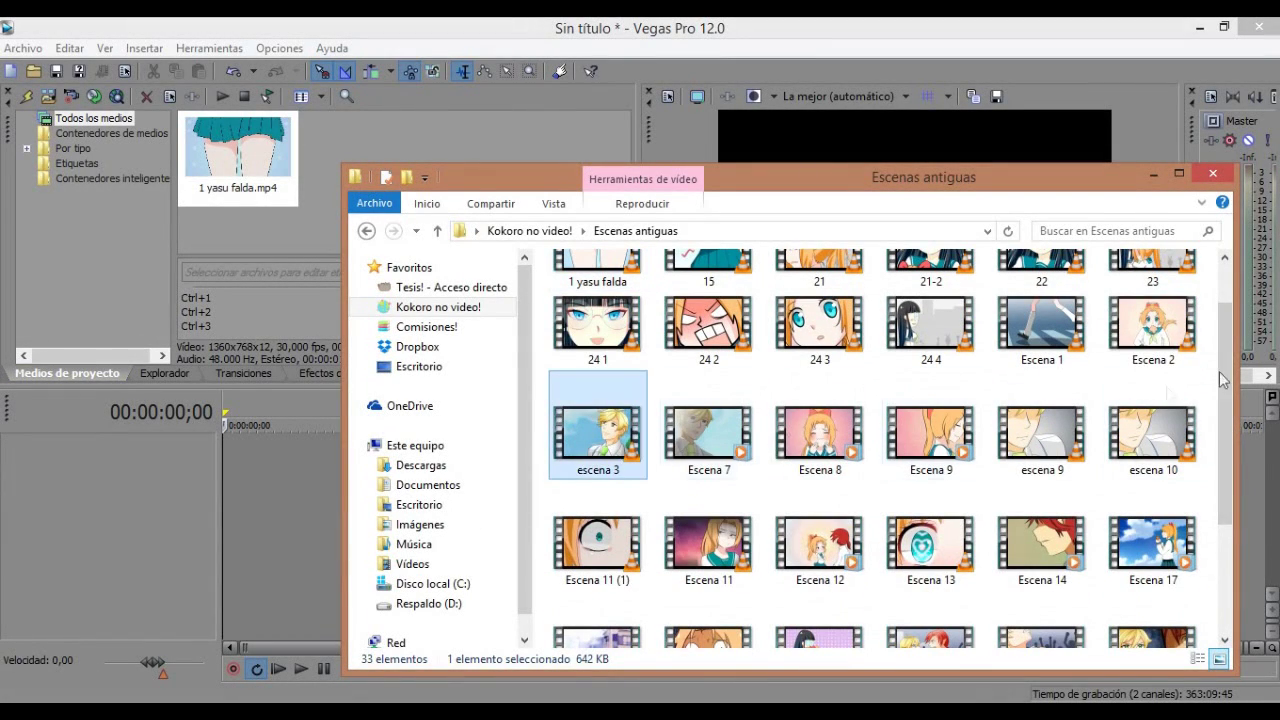
drag(598, 440, 350, 160)
drag(597, 545, 584, 176)
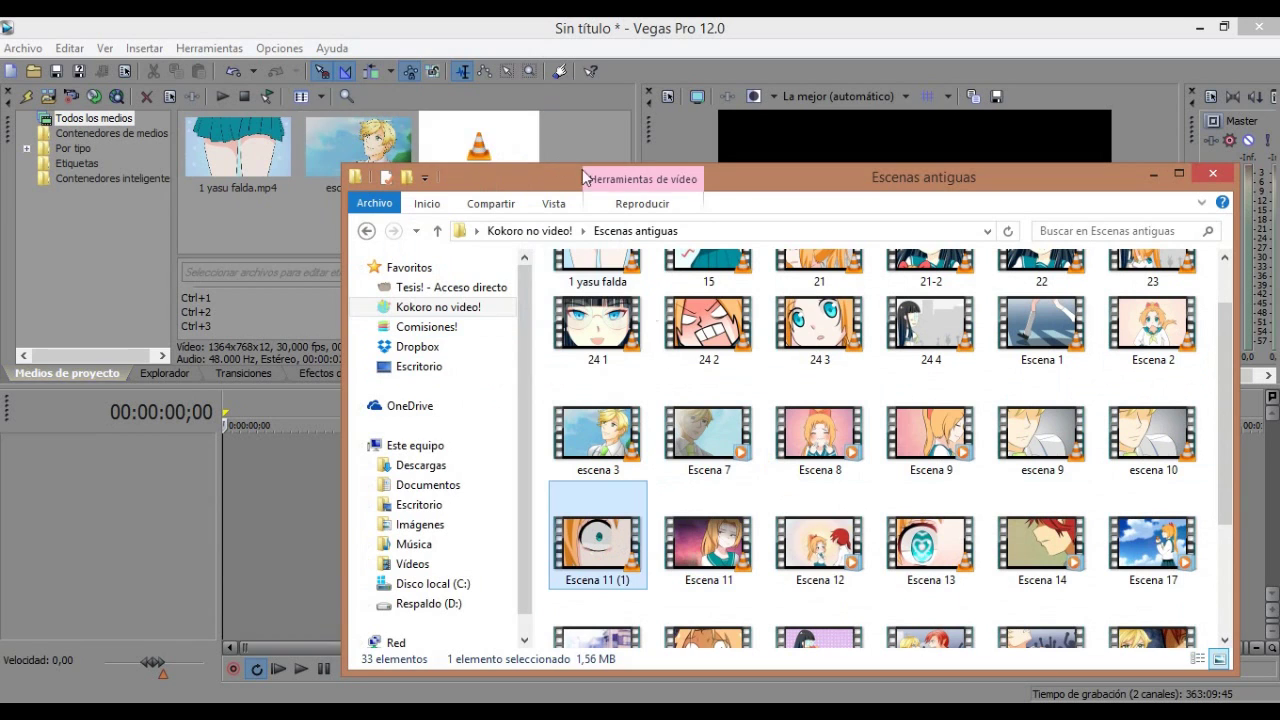
drag(612, 327, 574, 140)
- Place the clips 1 yasu falda, 24 1 and escena 3 end to end on the timeline and delete the audio track
drag(212, 150, 224, 474)
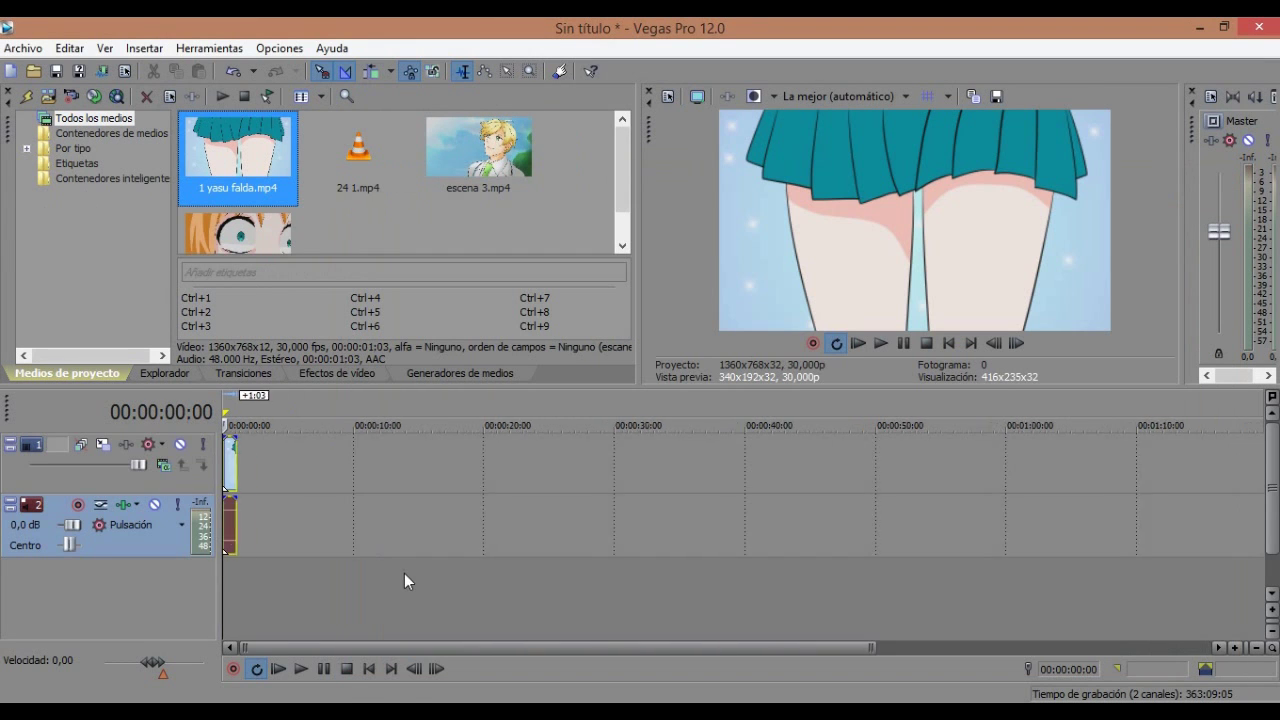
scroll(404, 581, up, 5)
drag(358, 150, 896, 486)
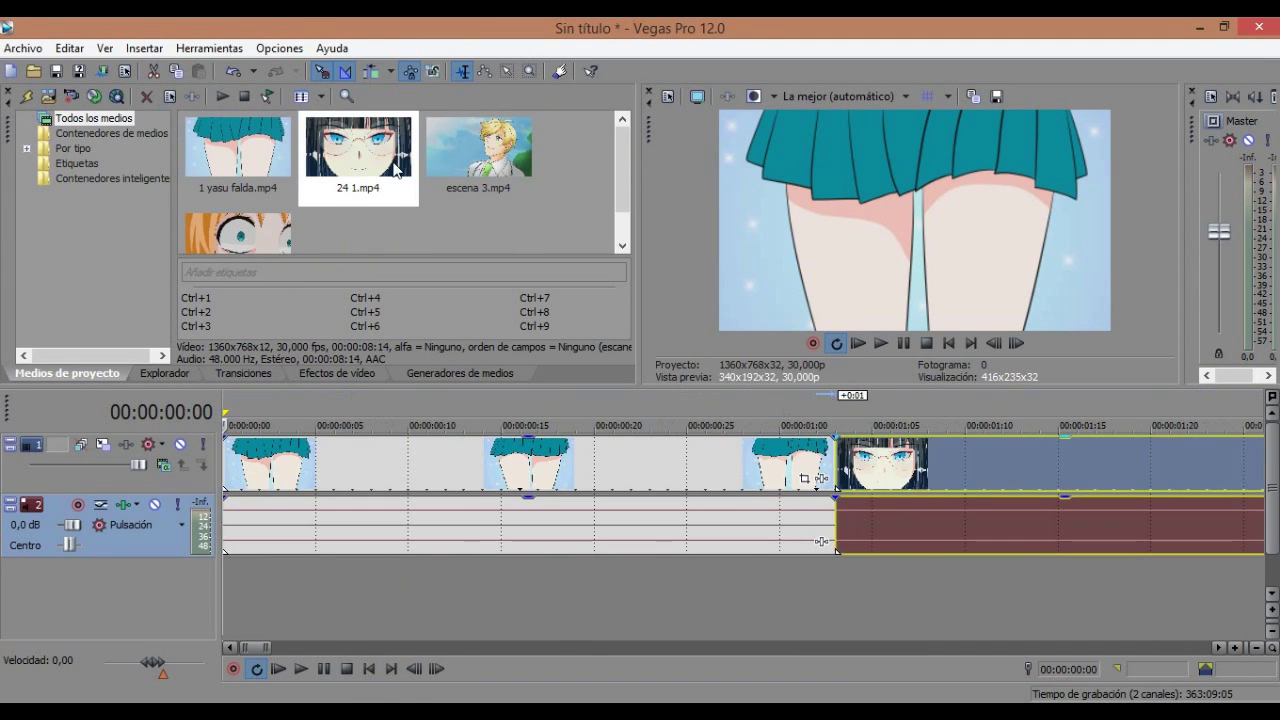
scroll(548, 523, down, 8)
drag(478, 150, 752, 487)
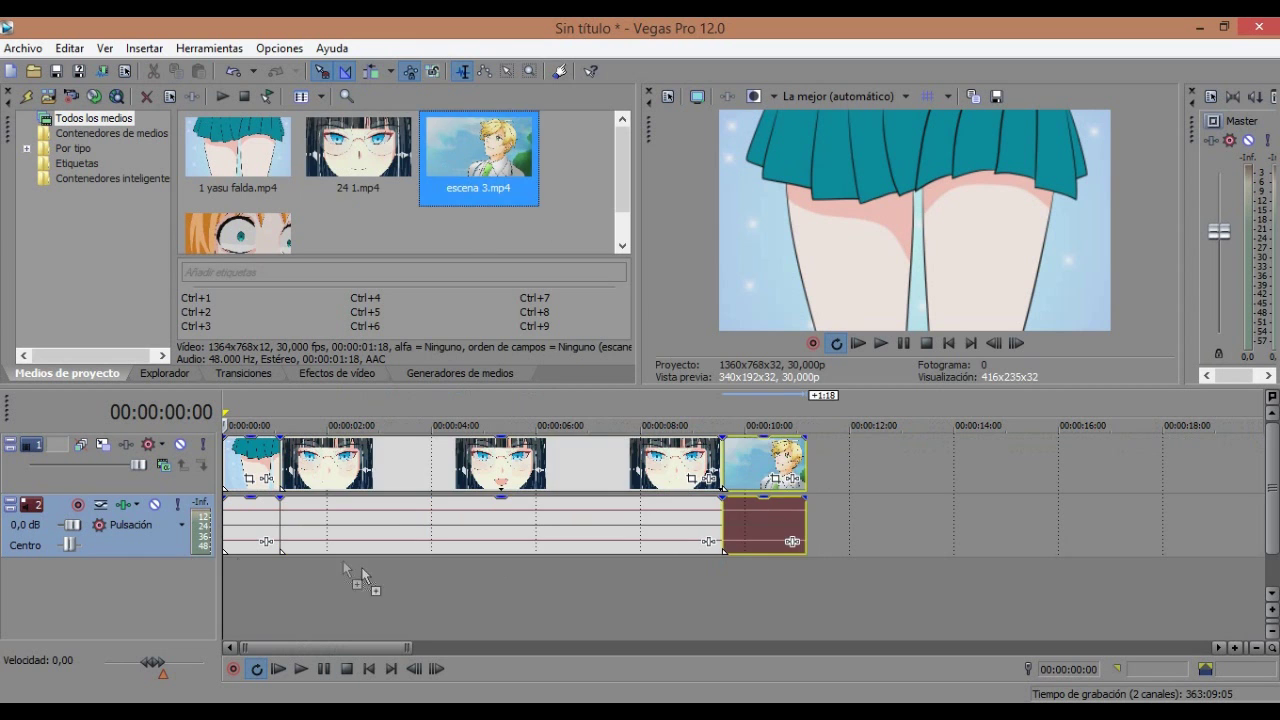
click(178, 550)
key(Delete)
- Time-compress the 24 1 clip so it ends about 4:19 earlier, and play it back
click(513, 471)
scroll(720, 523, up, 3)
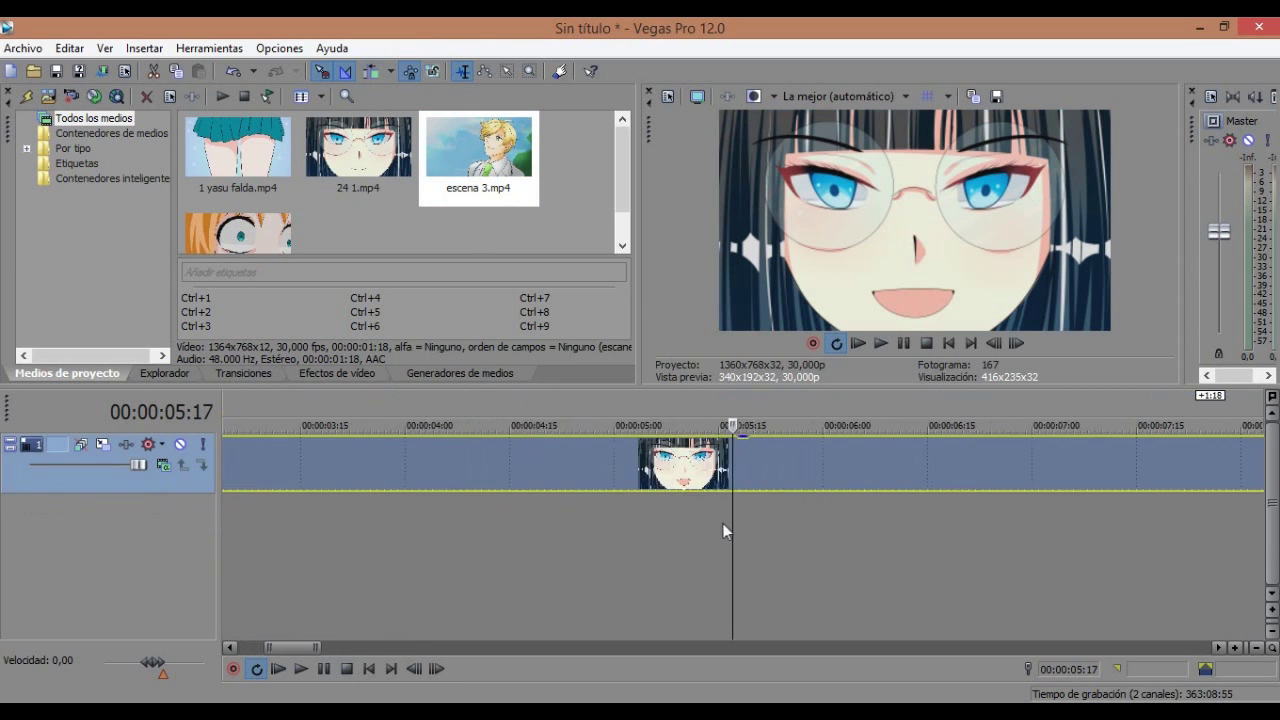
scroll(652, 524, down, 3)
click(780, 466)
drag(887, 460, 565, 484)
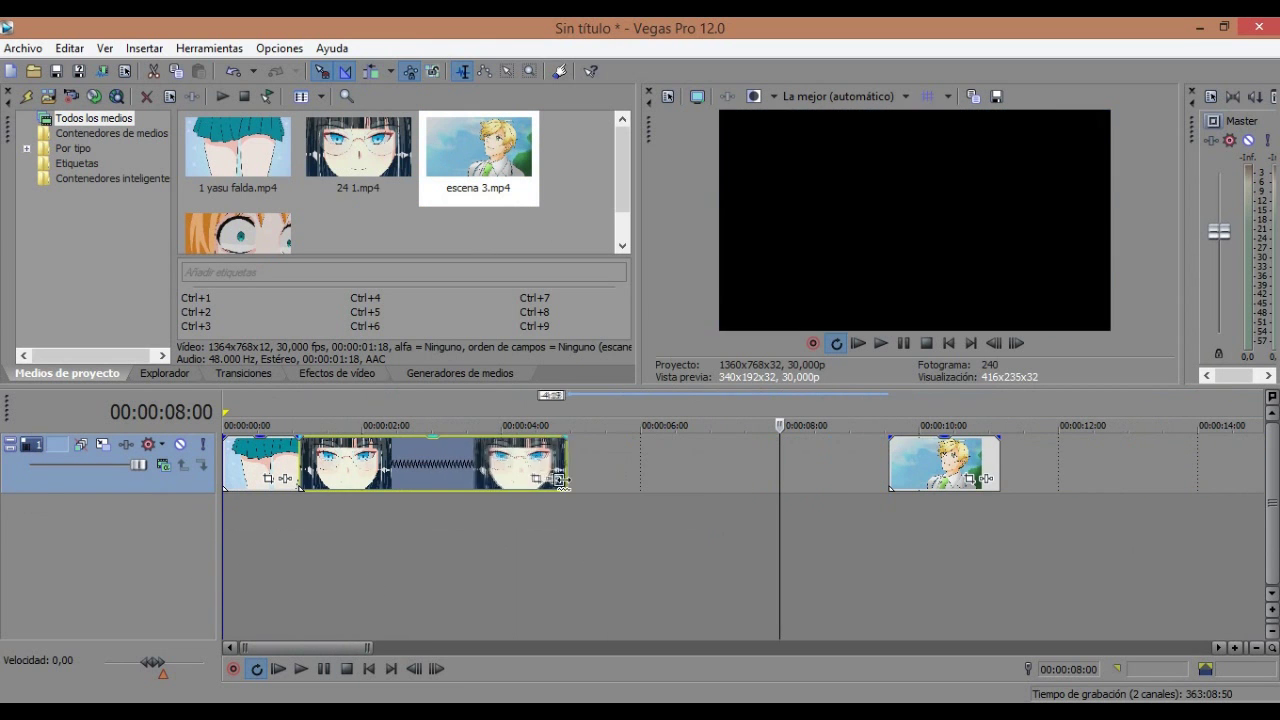
click(494, 532)
click(325, 532)
click(881, 345)
click(902, 346)
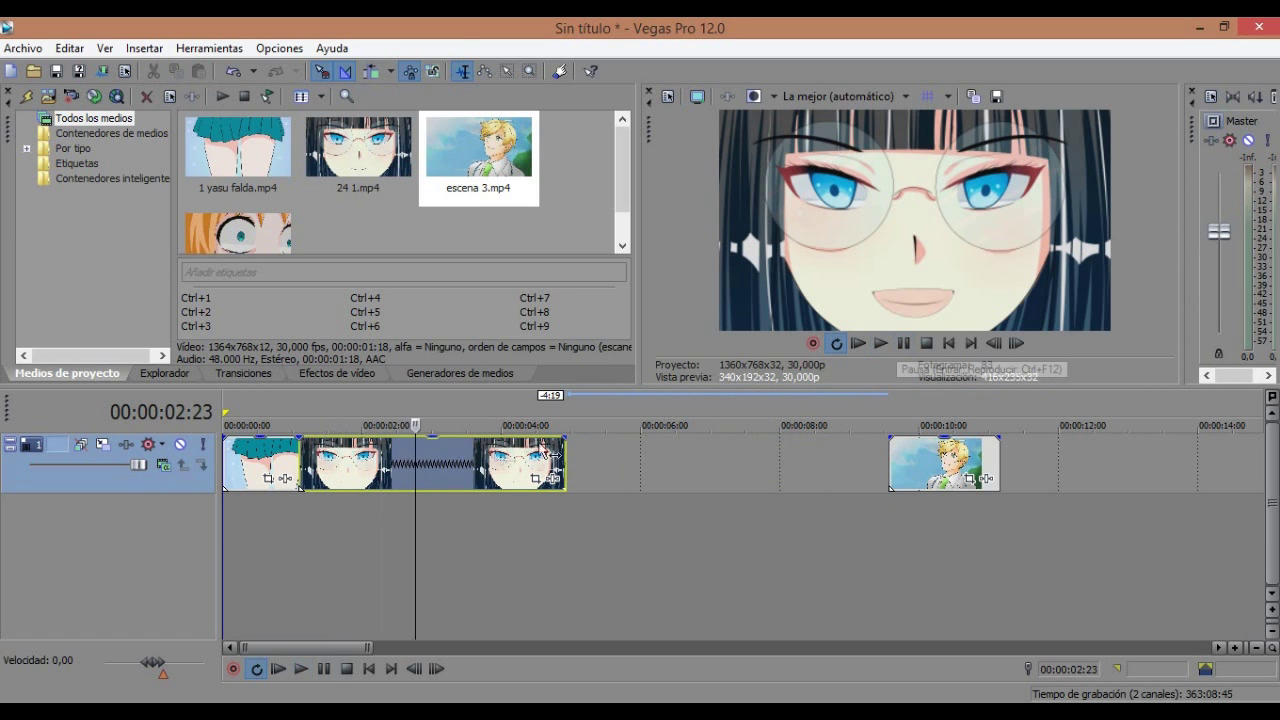
- Move the escena 3 clip about 4:07 earlier on the timeline and preview it
drag(934, 465, 640, 465)
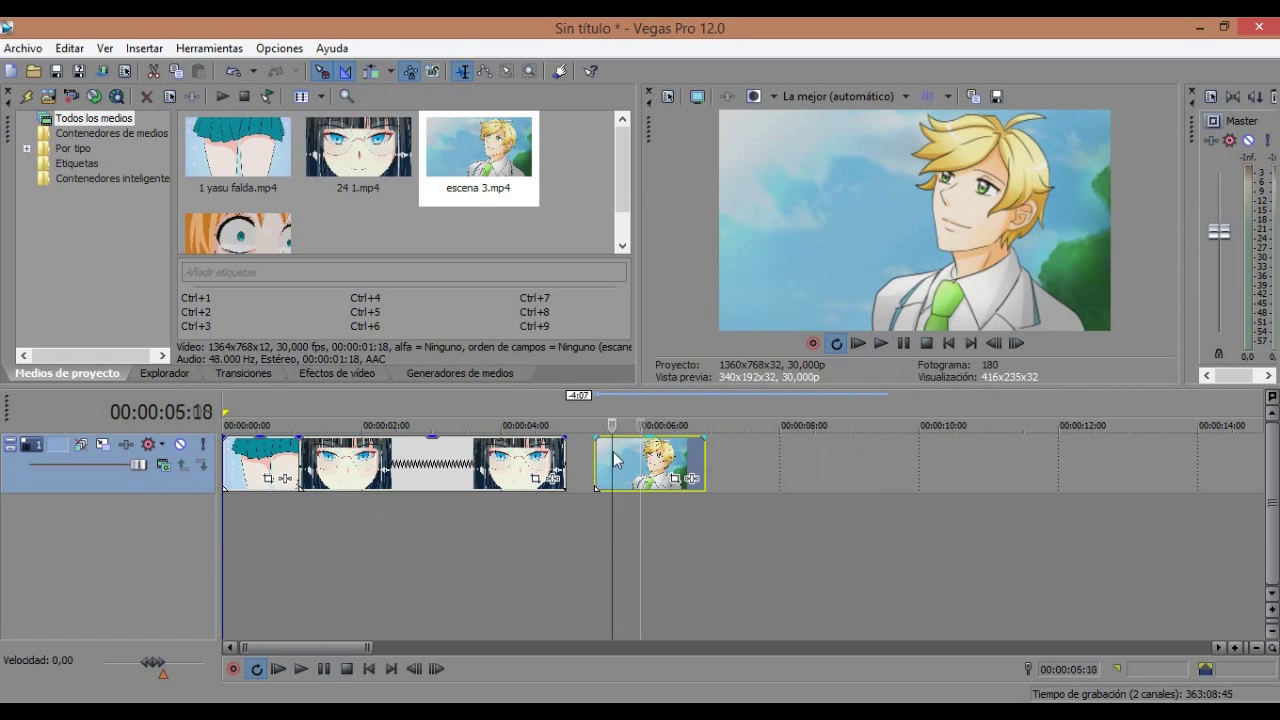
click(612, 453)
click(882, 345)
click(904, 345)
click(621, 470)
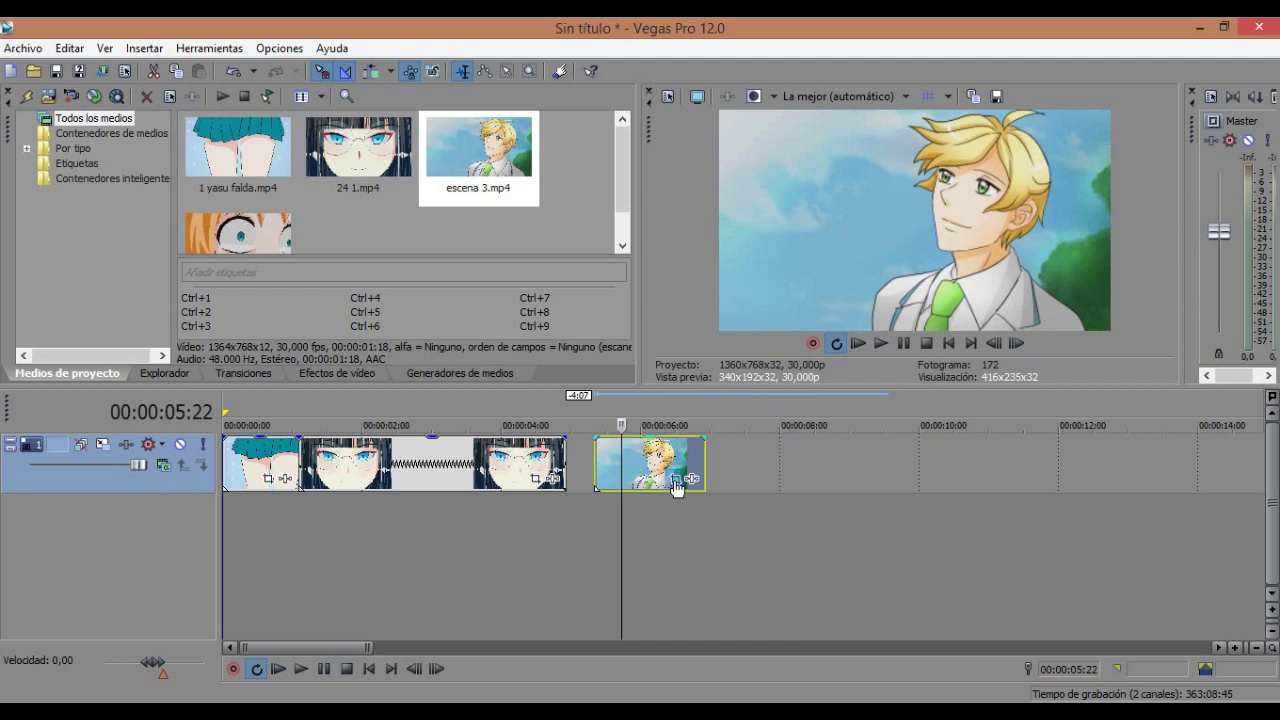
- Animate the pan/crop of the escena 3 clip with a smaller frame shifted towards the blond character at the clip's end
click(677, 487)
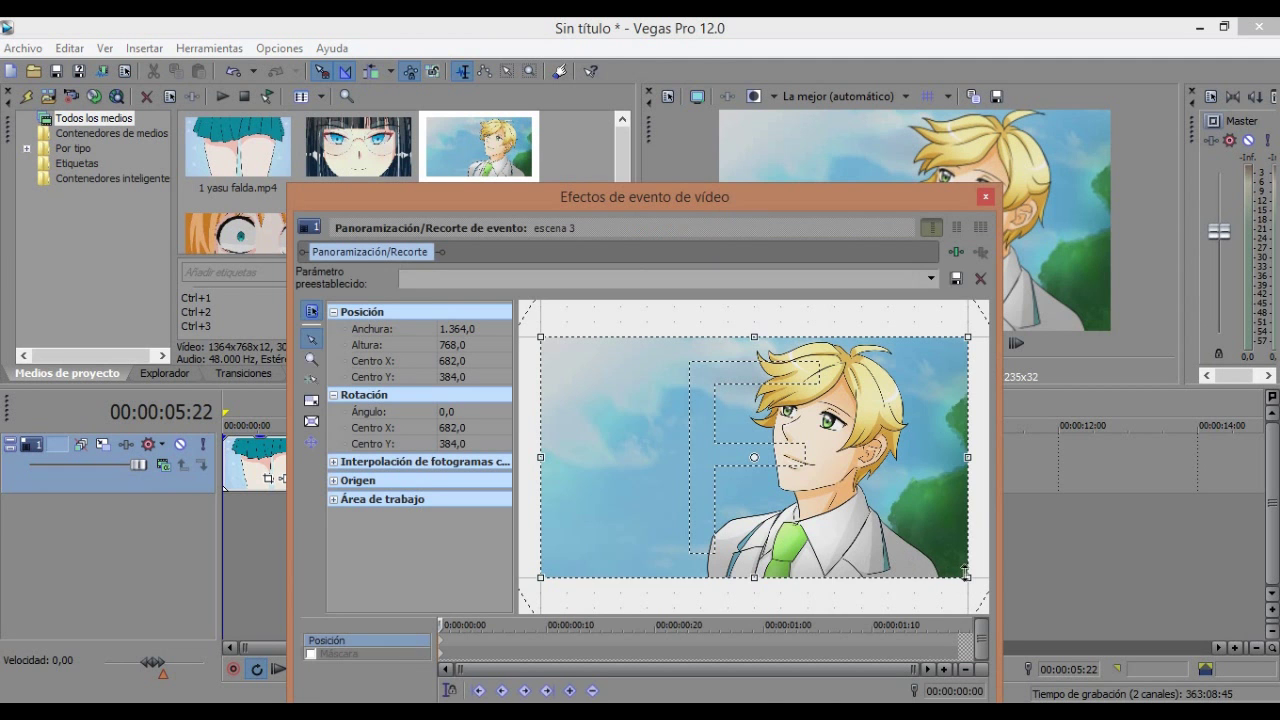
drag(966, 578, 955, 572)
key(ctrl+z)
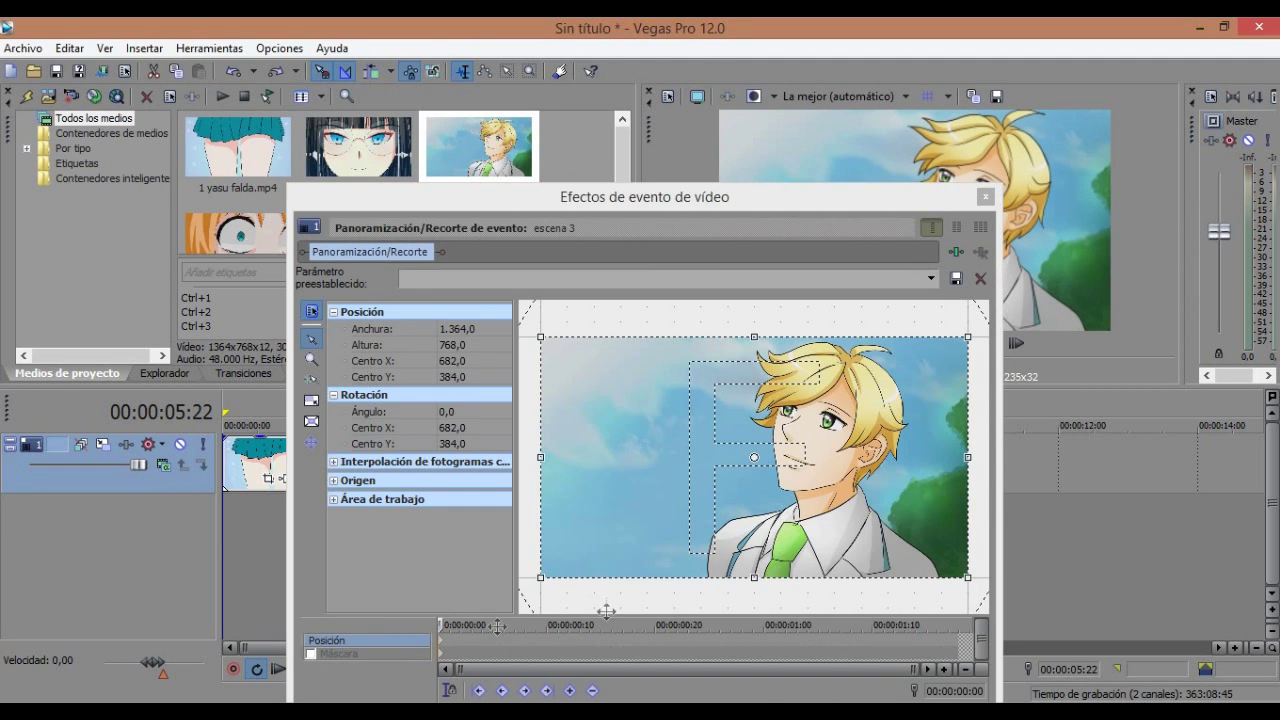
click(441, 644)
click(948, 637)
drag(967, 577, 905, 543)
drag(786, 443, 836, 454)
click(985, 197)
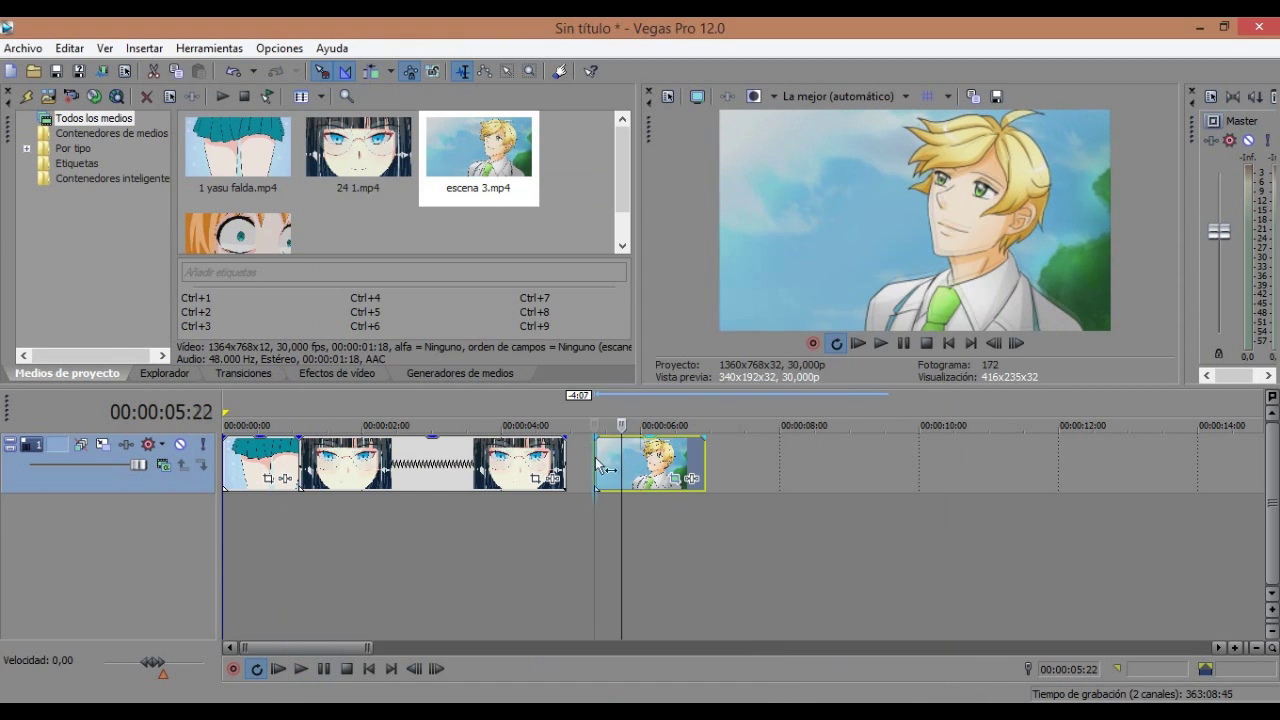
- Preview the zoom, extend the end of the escena 3 clip by about 3:18, and play it again
click(881, 343)
click(904, 347)
drag(701, 462, 964, 466)
key(space)
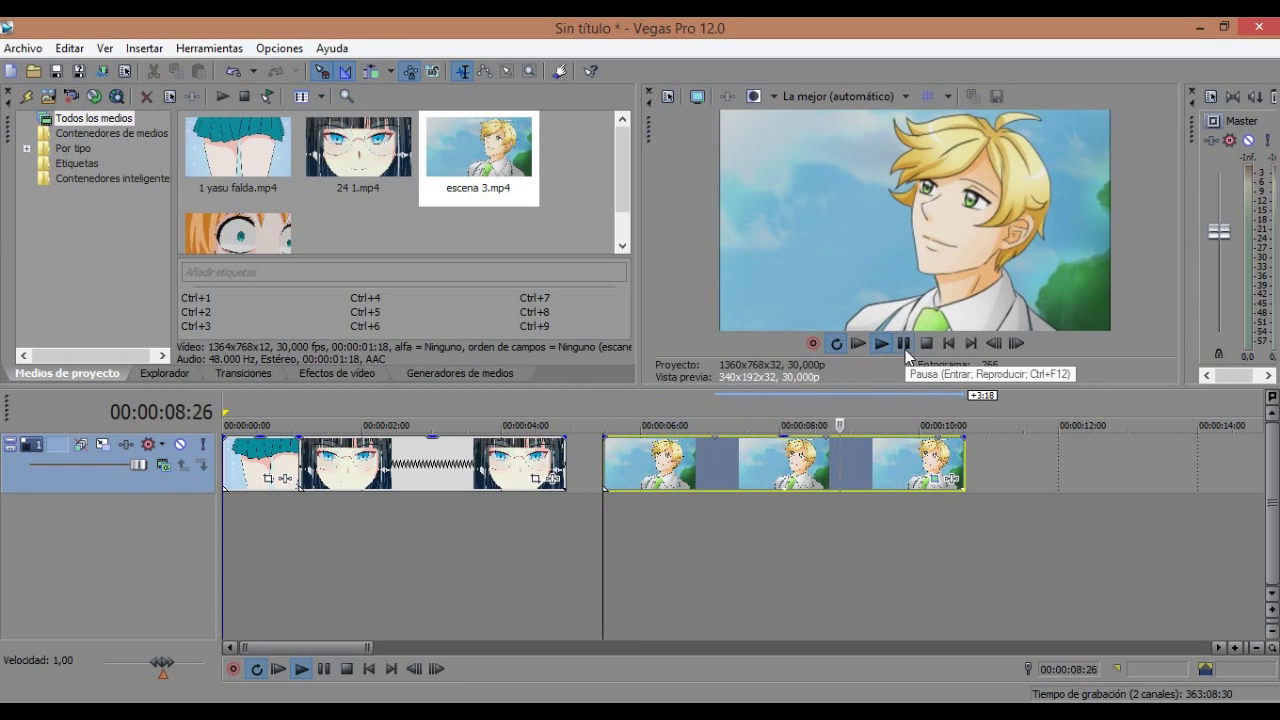
click(469, 472)
click(746, 468)
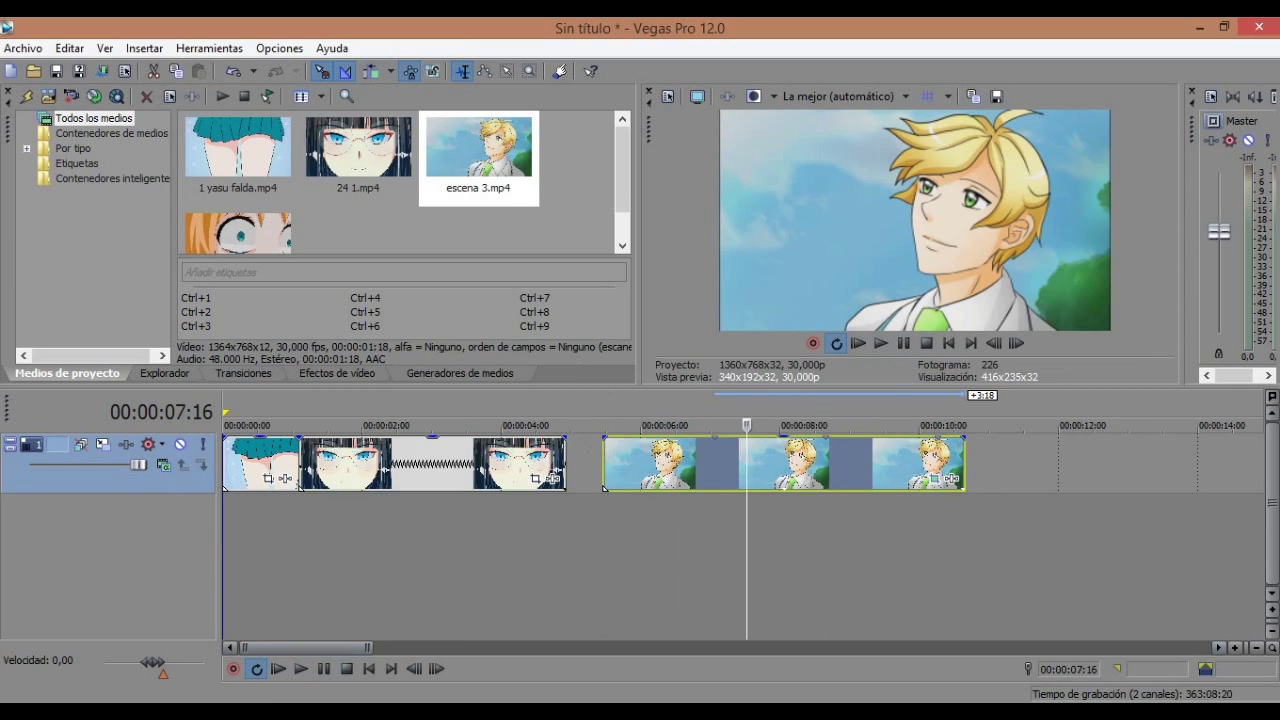
- Bring the crowd ambience MP3 (Gente caminando y hablando) from the Sonido kokoro folder onto a new audio track near the escena 3 clip's start
key(alt+Tab)
click(367, 231)
double_click(1068, 332)
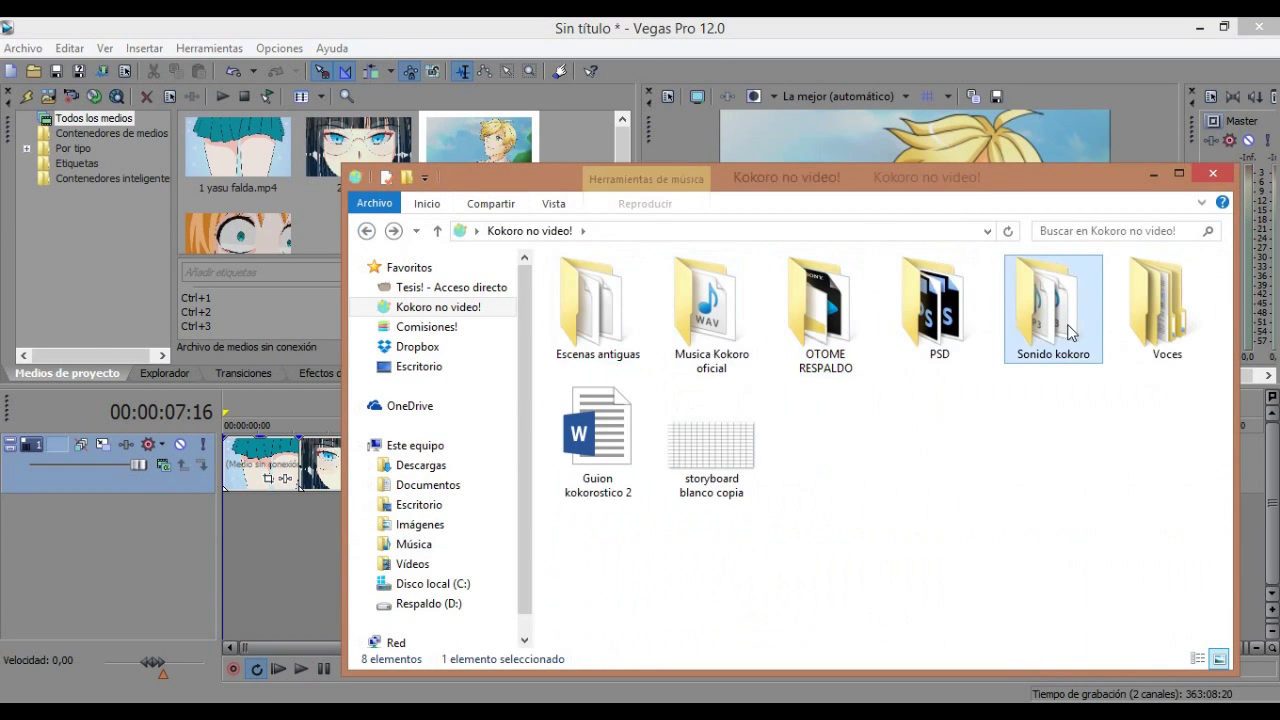
double_click(1070, 332)
double_click(597, 300)
drag(779, 197, 636, 412)
drag(614, 525, 582, 211)
click(634, 495)
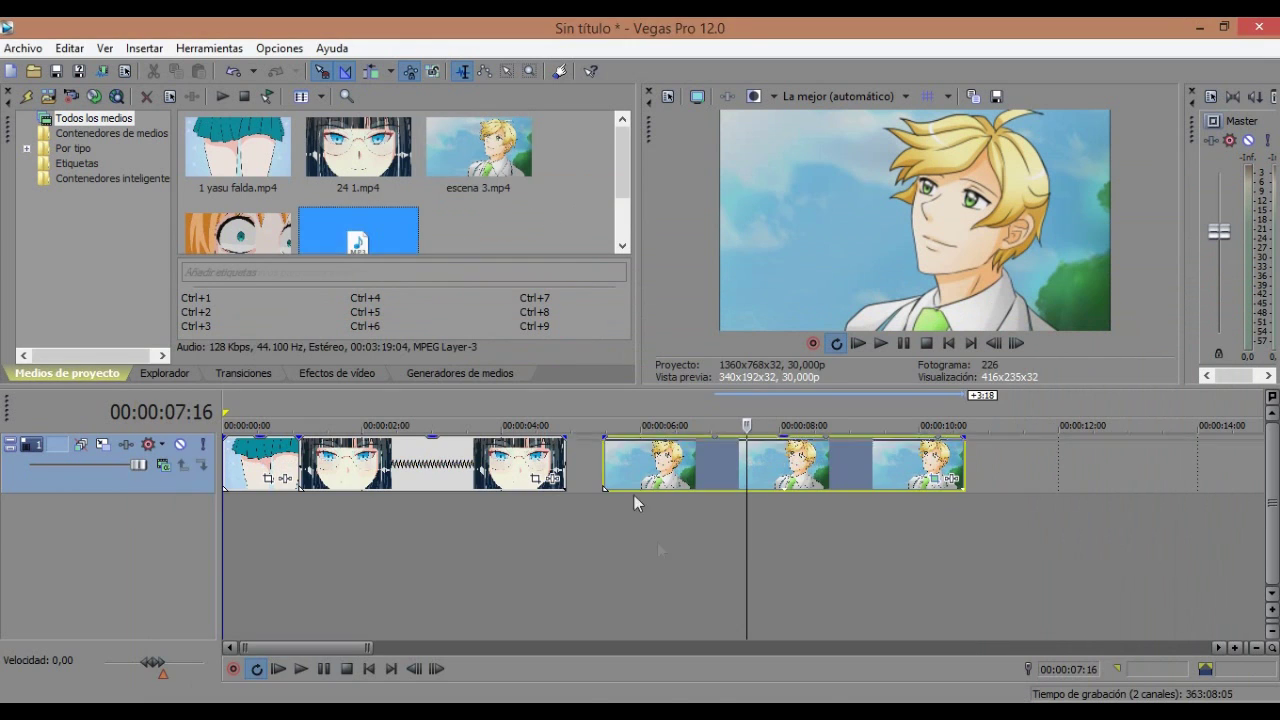
- Lower the gain of the walking-and-talking ambience clip and play it back under the escena 3 scene
drag(634, 495, 634, 530)
click(566, 515)
drag(941, 498, 944, 533)
click(721, 514)
click(603, 518)
click(881, 344)
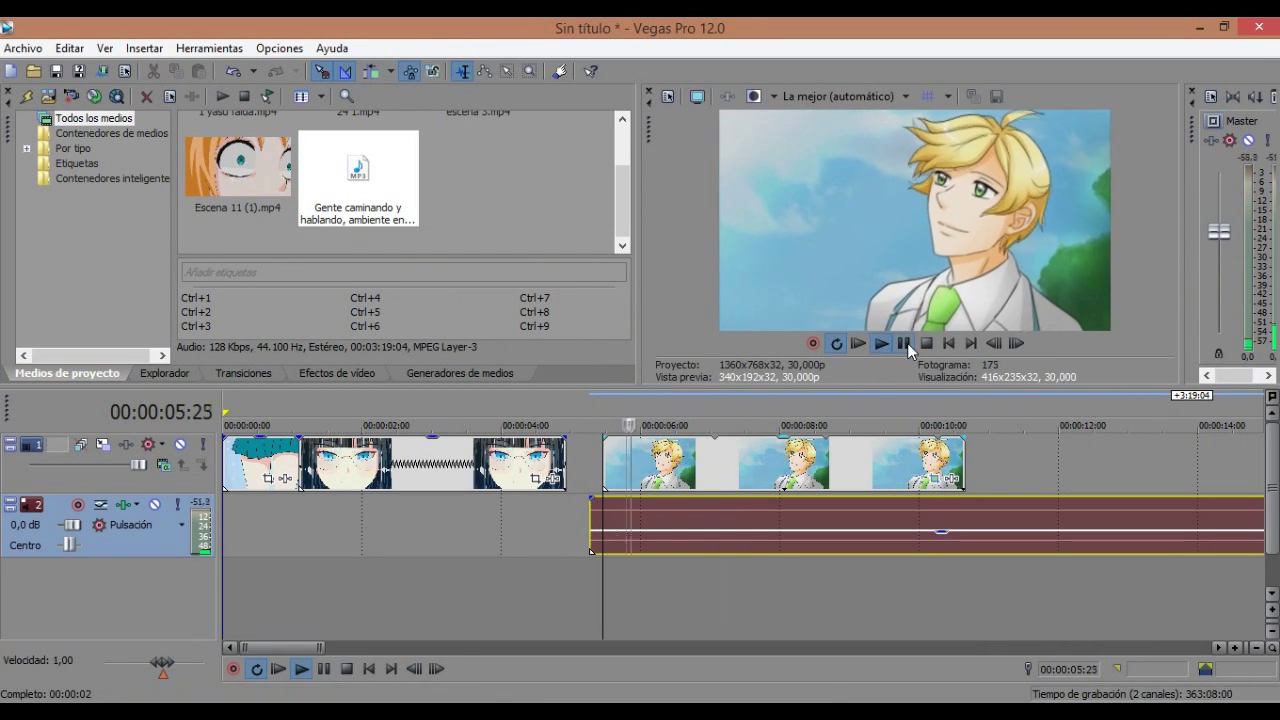
click(906, 344)
- Replace the ambience clip with Multitud enfurecida.WAV, placed at the beginning of the audio track
click(780, 531)
key(alt+Tab)
drag(849, 528, 300, 550)
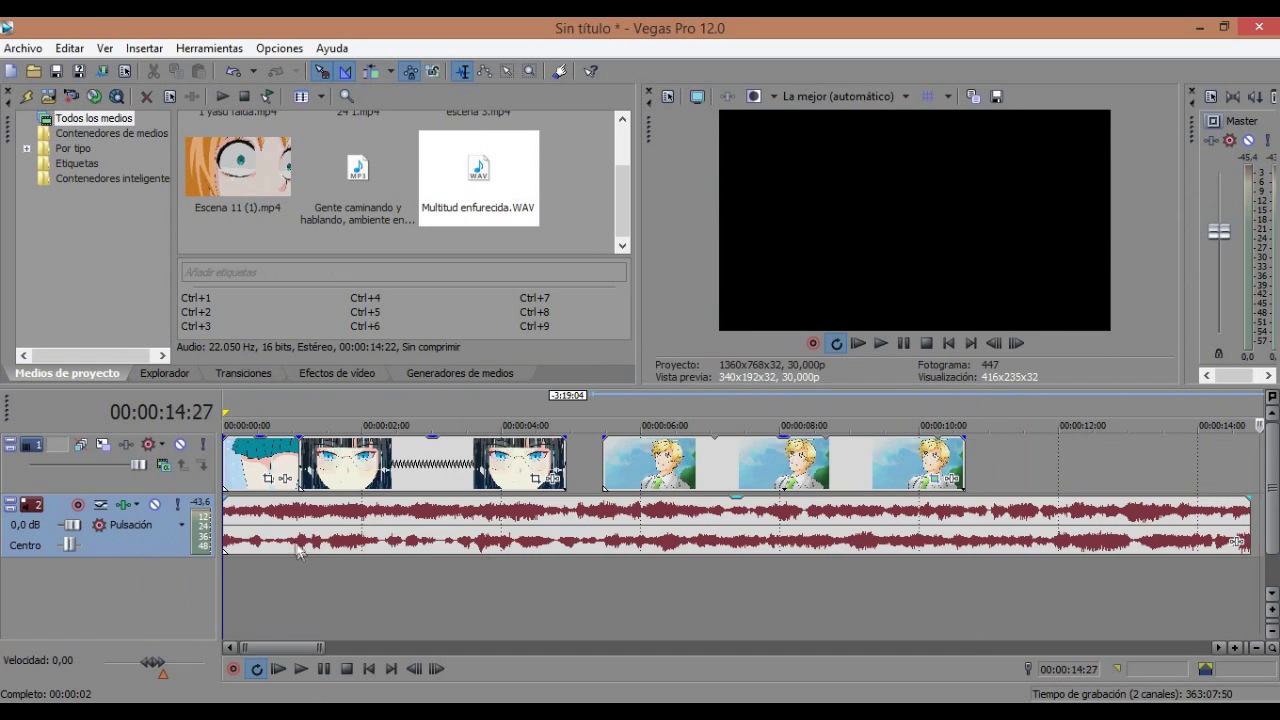
- Play the Multitud enfurecida audio, lower the clip's gain to near its minimum, and raise the master volume to 3,1 dB
click(300, 550)
click(880, 343)
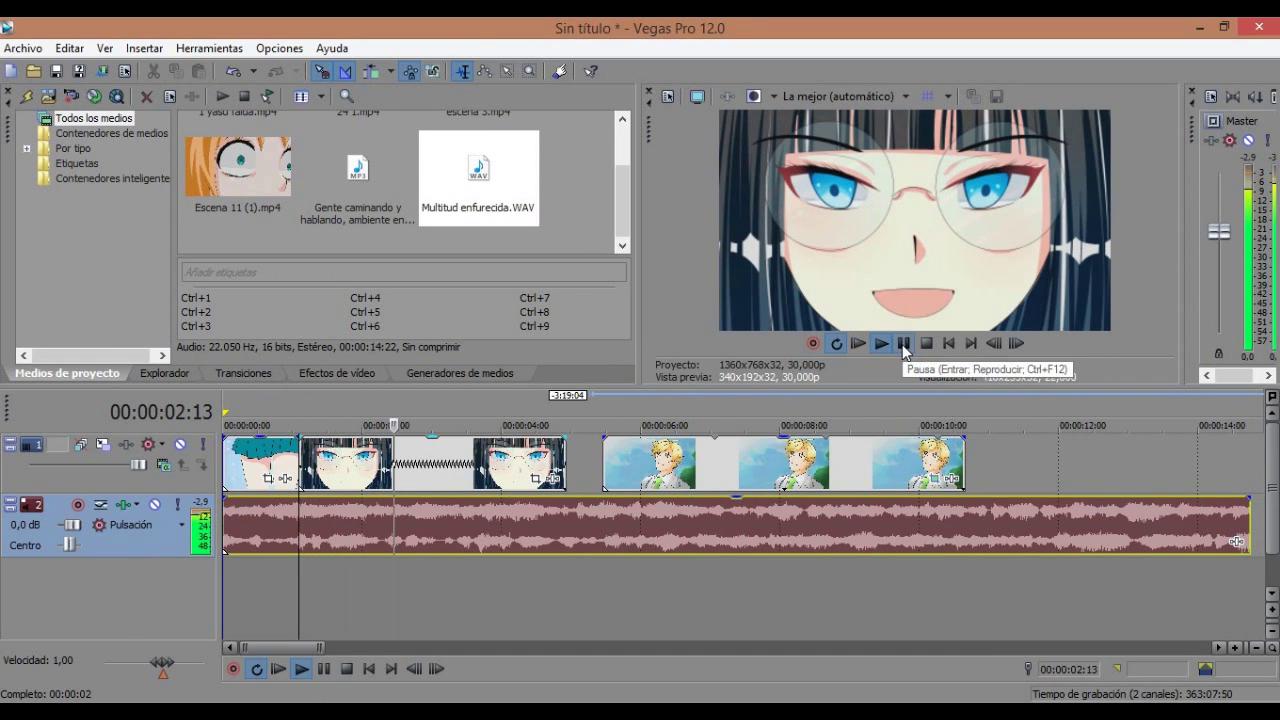
drag(745, 499, 741, 540)
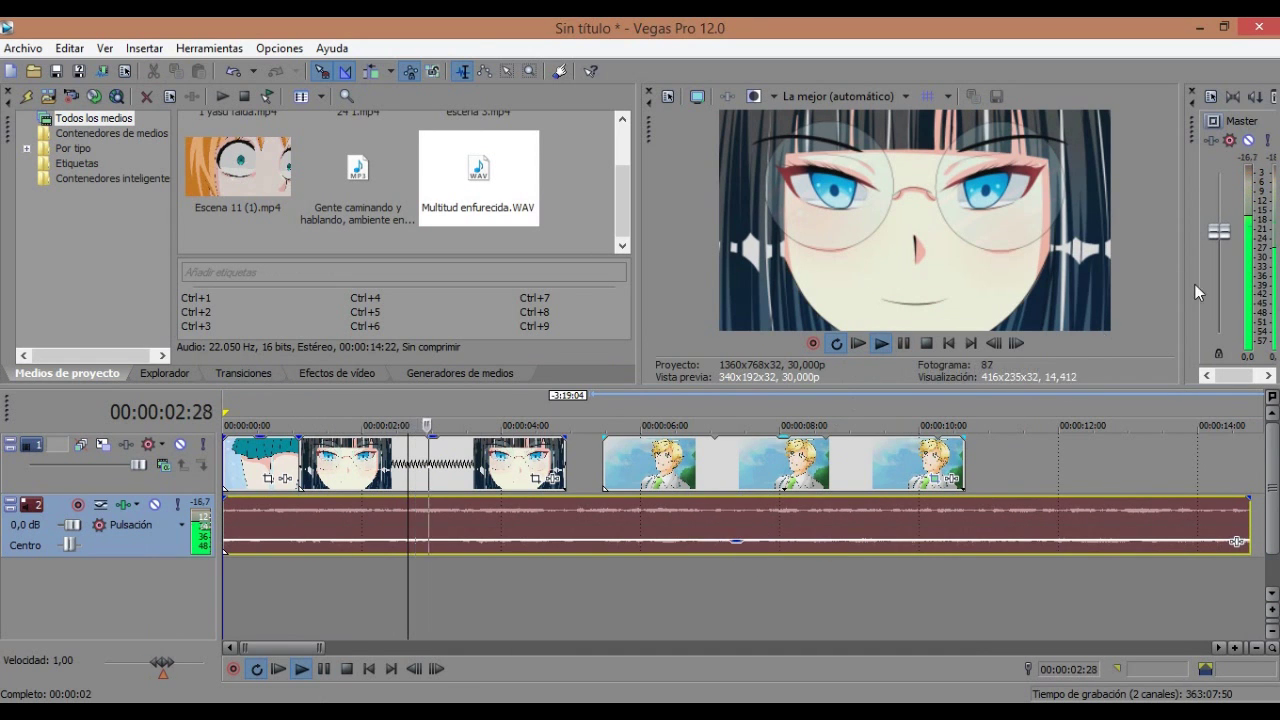
drag(1219, 233, 1218, 203)
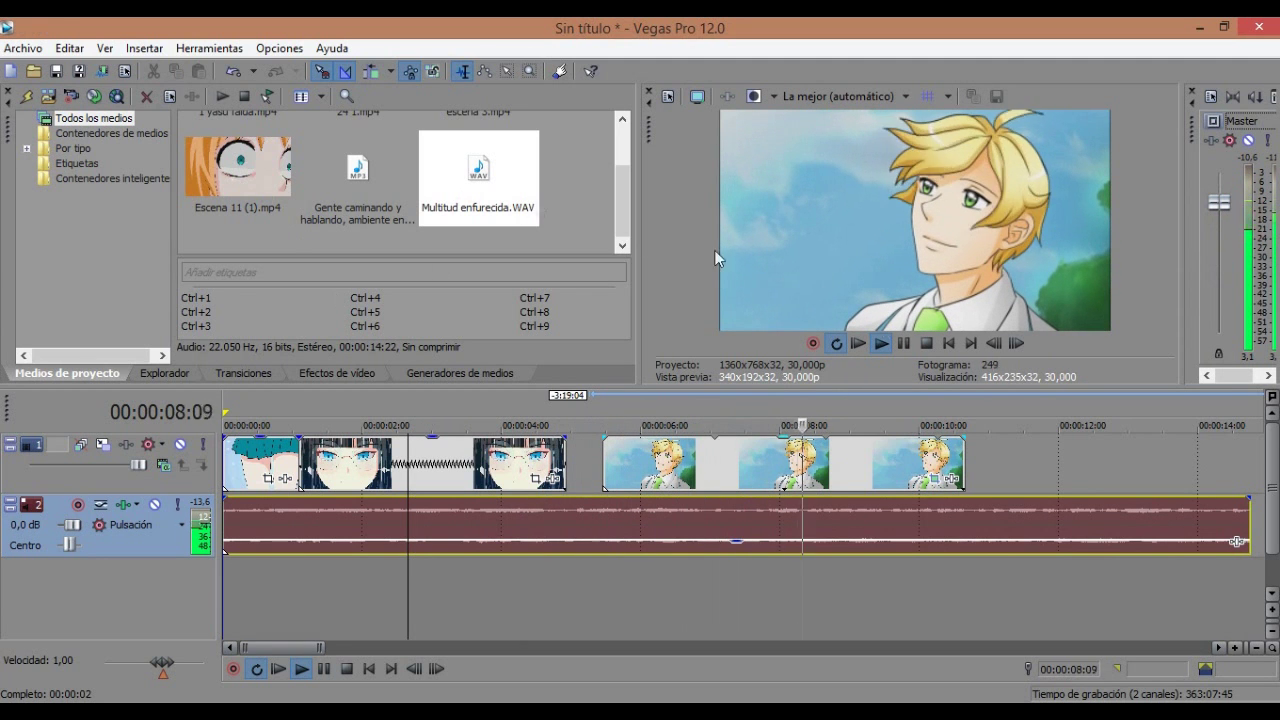
- Place Escena 11 (1).mp4 right after the escena 3 clip and apply the Desenfoque radial Sony effect to it
drag(238, 170, 968, 468)
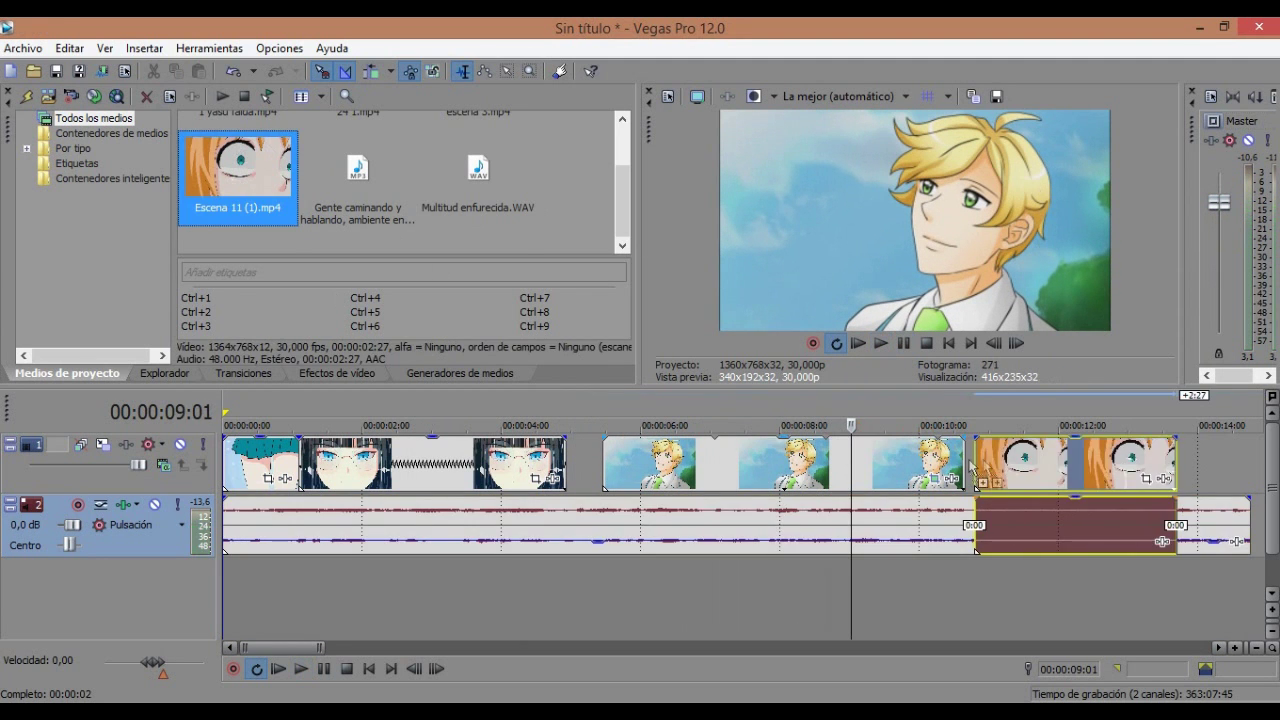
click(972, 466)
click(1162, 478)
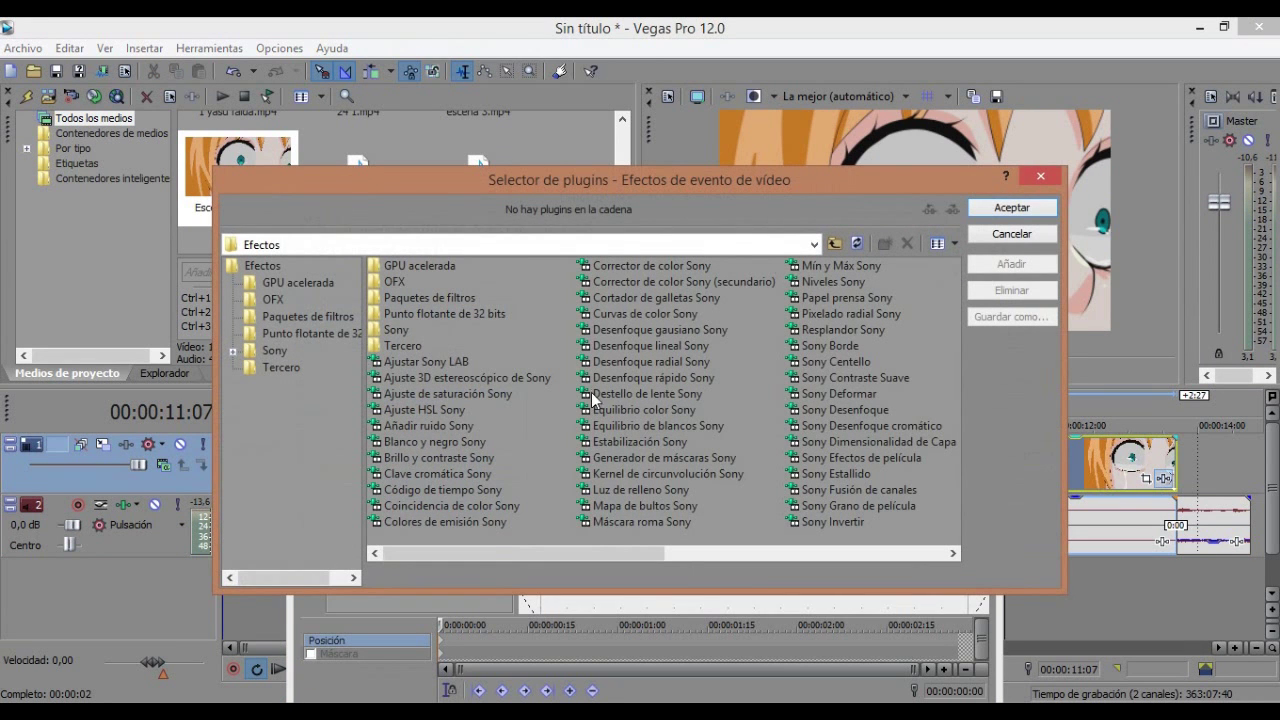
click(652, 331)
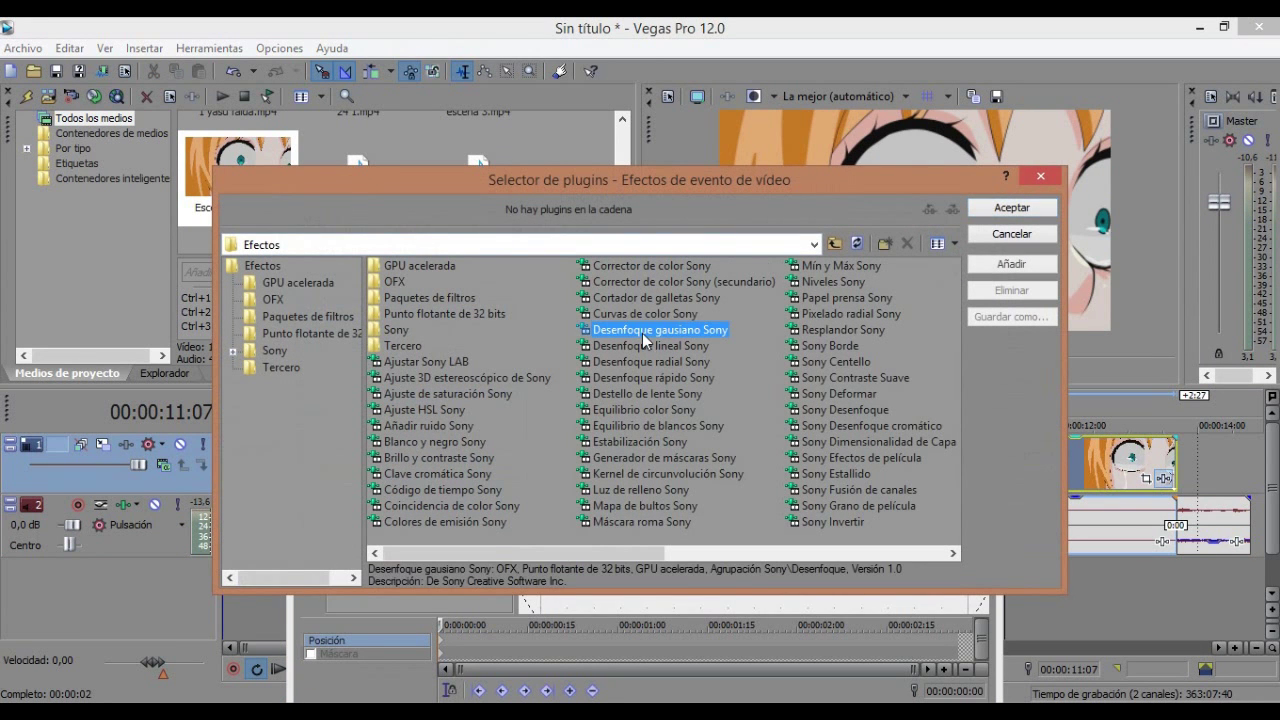
click(639, 361)
click(1011, 263)
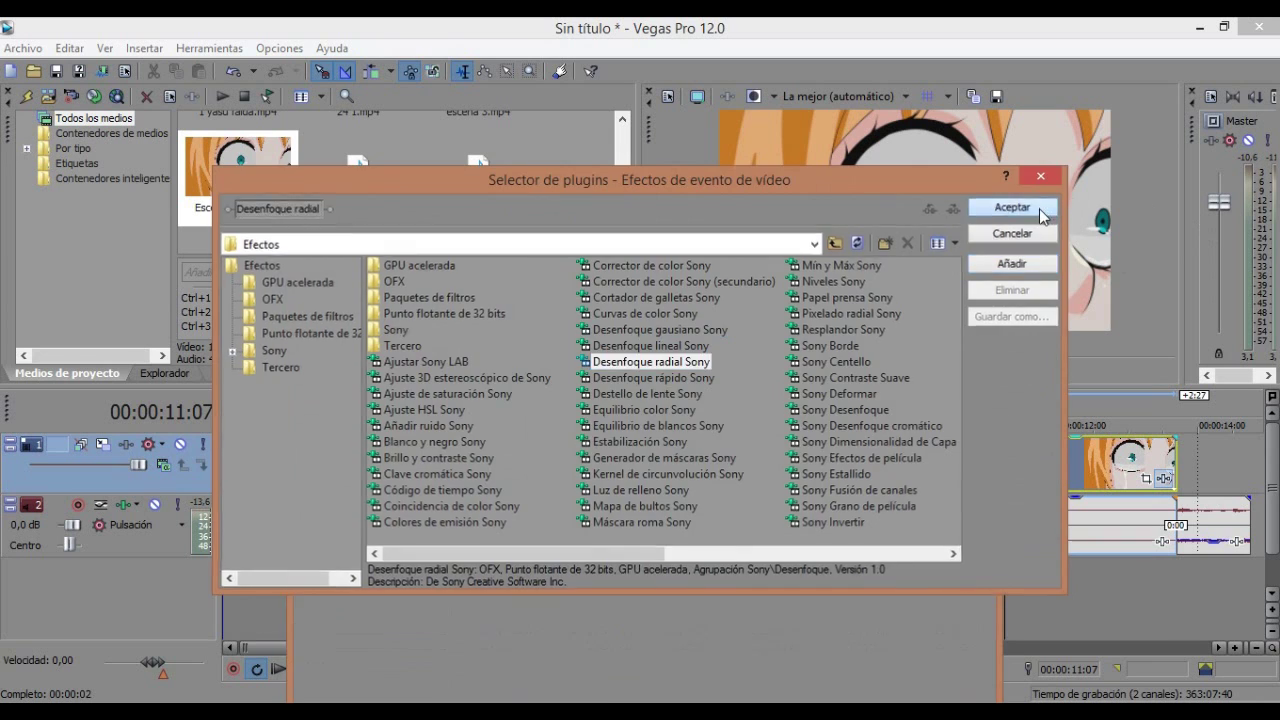
click(1011, 207)
- Set the radial blur's Nitidez to 0,517 with the Proporcional type and preview the blurred clip
drag(733, 204, 663, 230)
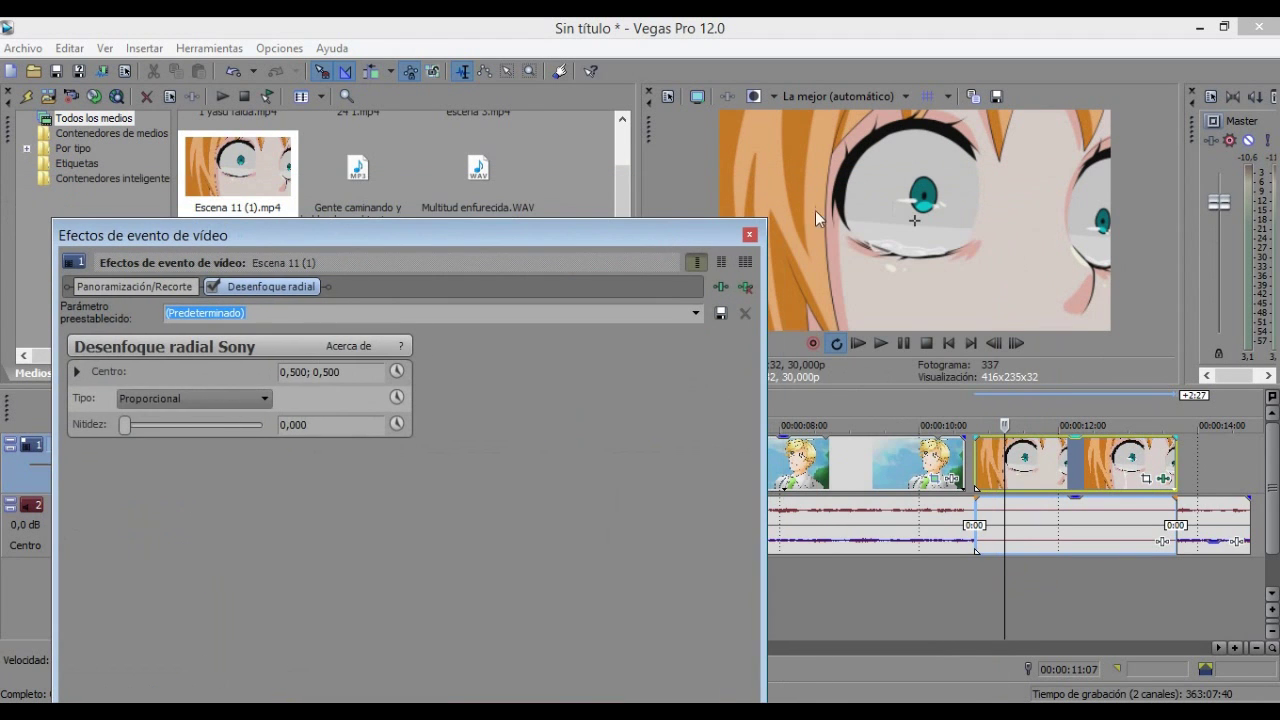
drag(130, 424, 200, 428)
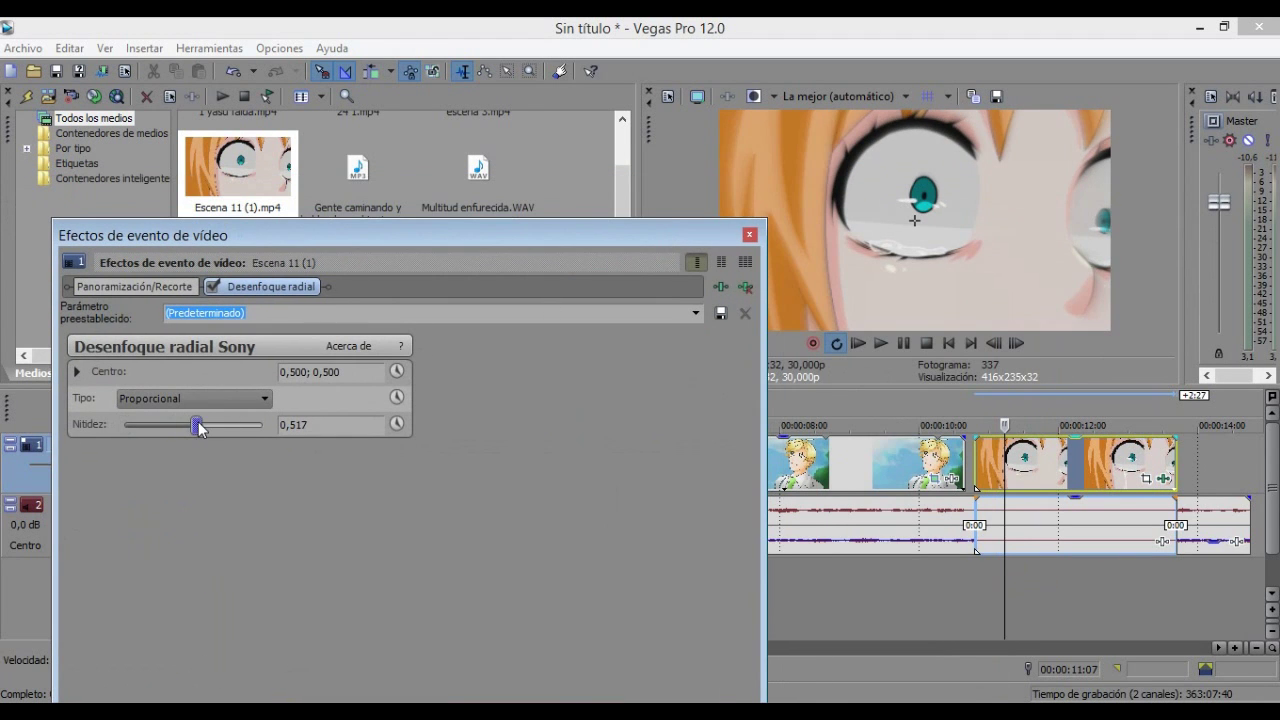
click(749, 234)
click(880, 343)
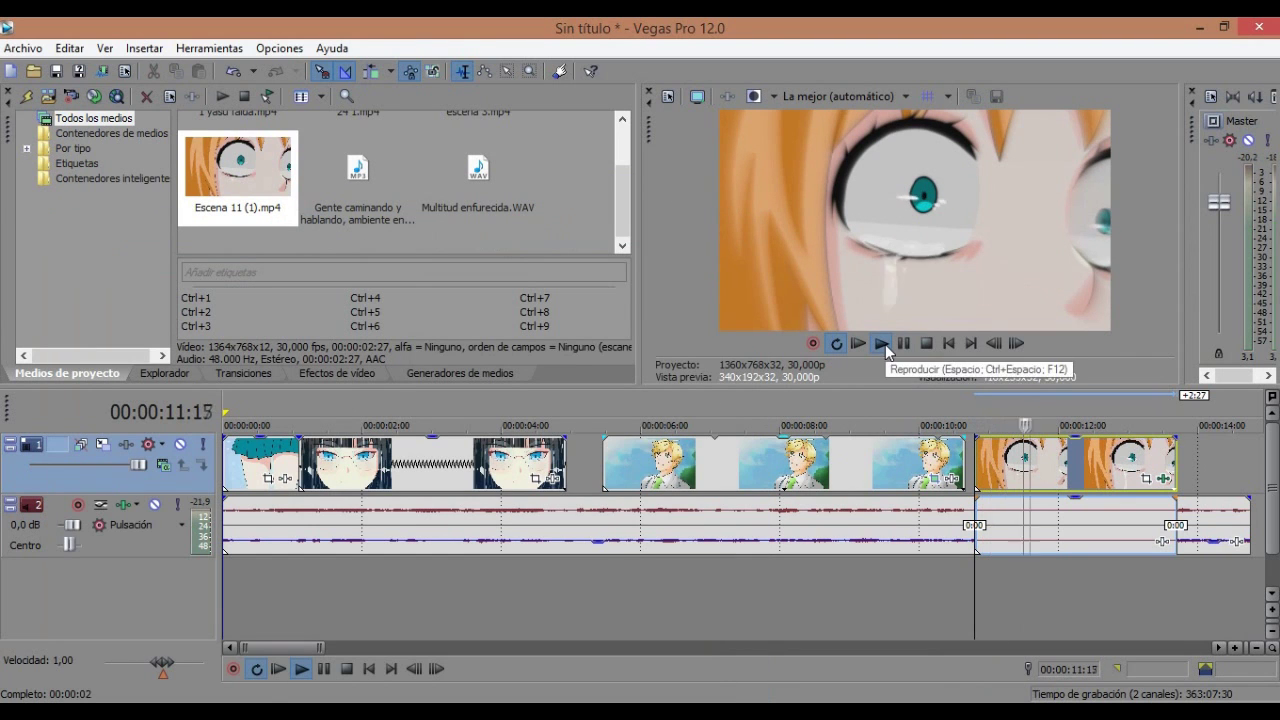
click(903, 343)
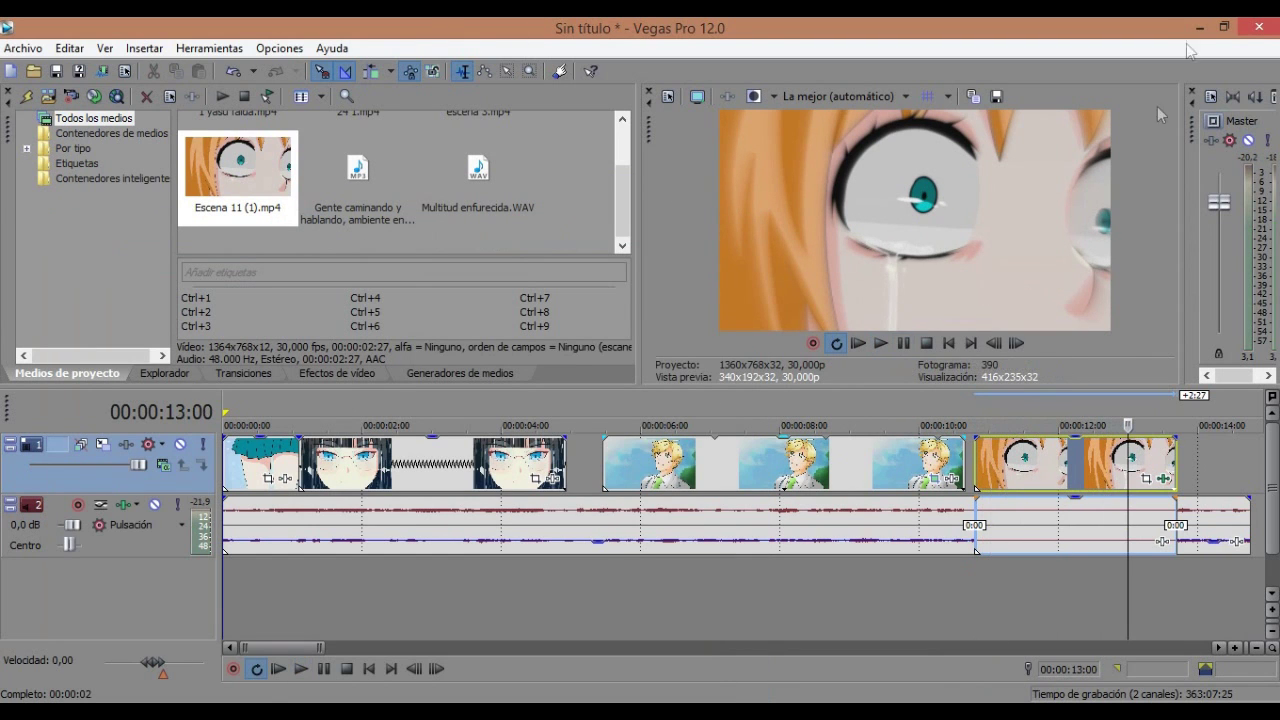
- Animate the pan/crop of the Escena 11 (1) clip with slightly smaller, shifted frames at three successive points in its first half
click(1146, 478)
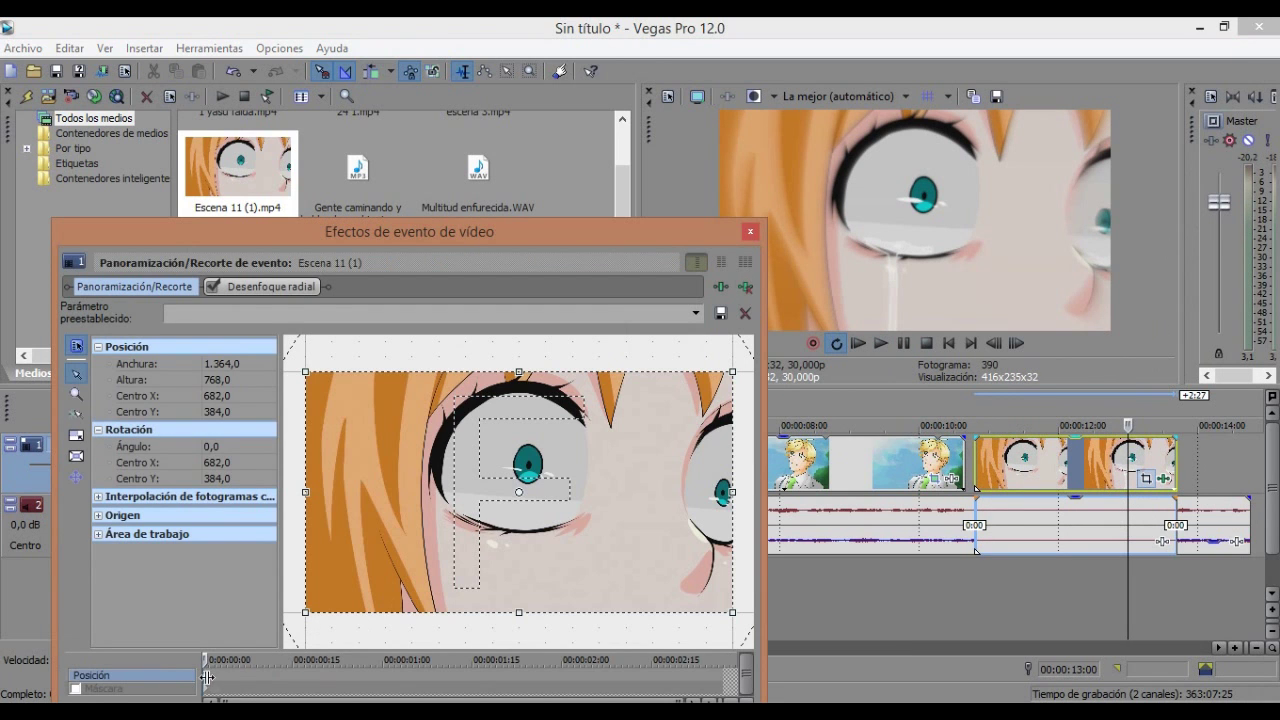
click(288, 681)
drag(730, 609, 719, 607)
click(372, 679)
drag(307, 376, 334, 392)
drag(509, 465, 516, 453)
click(442, 679)
drag(570, 479, 549, 490)
drag(563, 540, 591, 535)
click(750, 235)
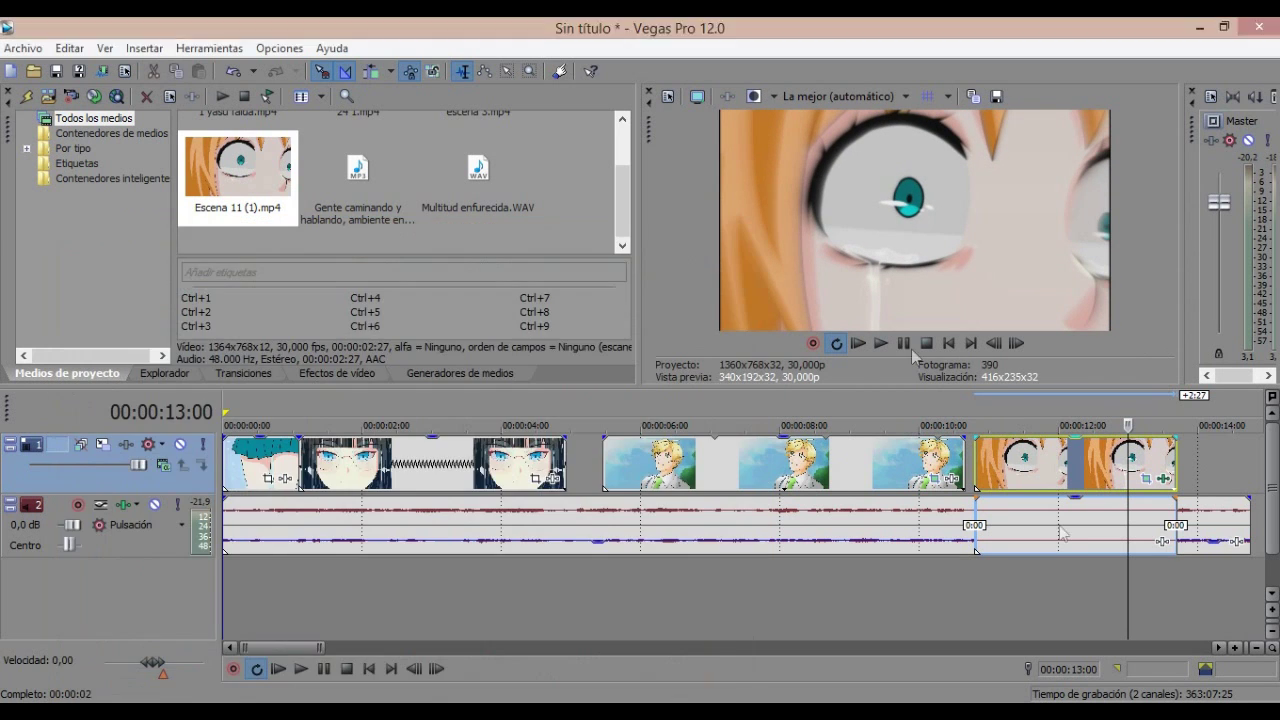
- Play back the Escena 11 (1) clip from just before its start to check the camera movement
click(969, 471)
click(880, 343)
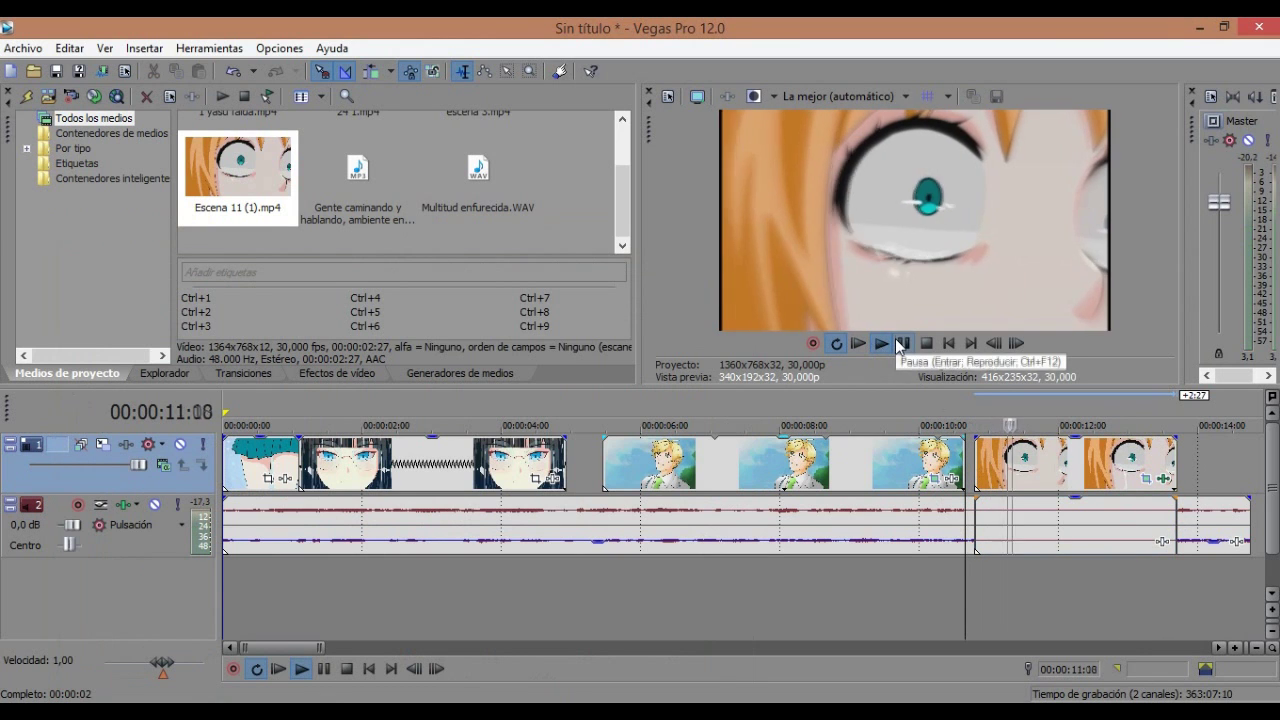
click(904, 344)
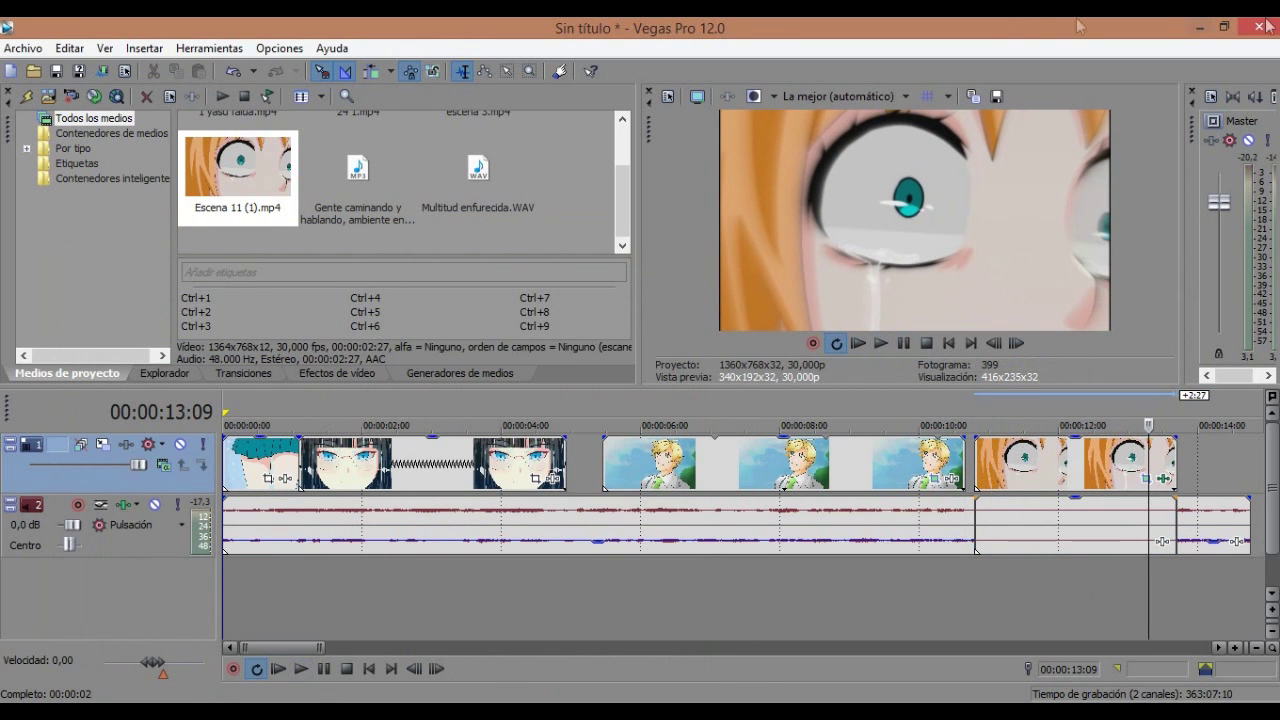